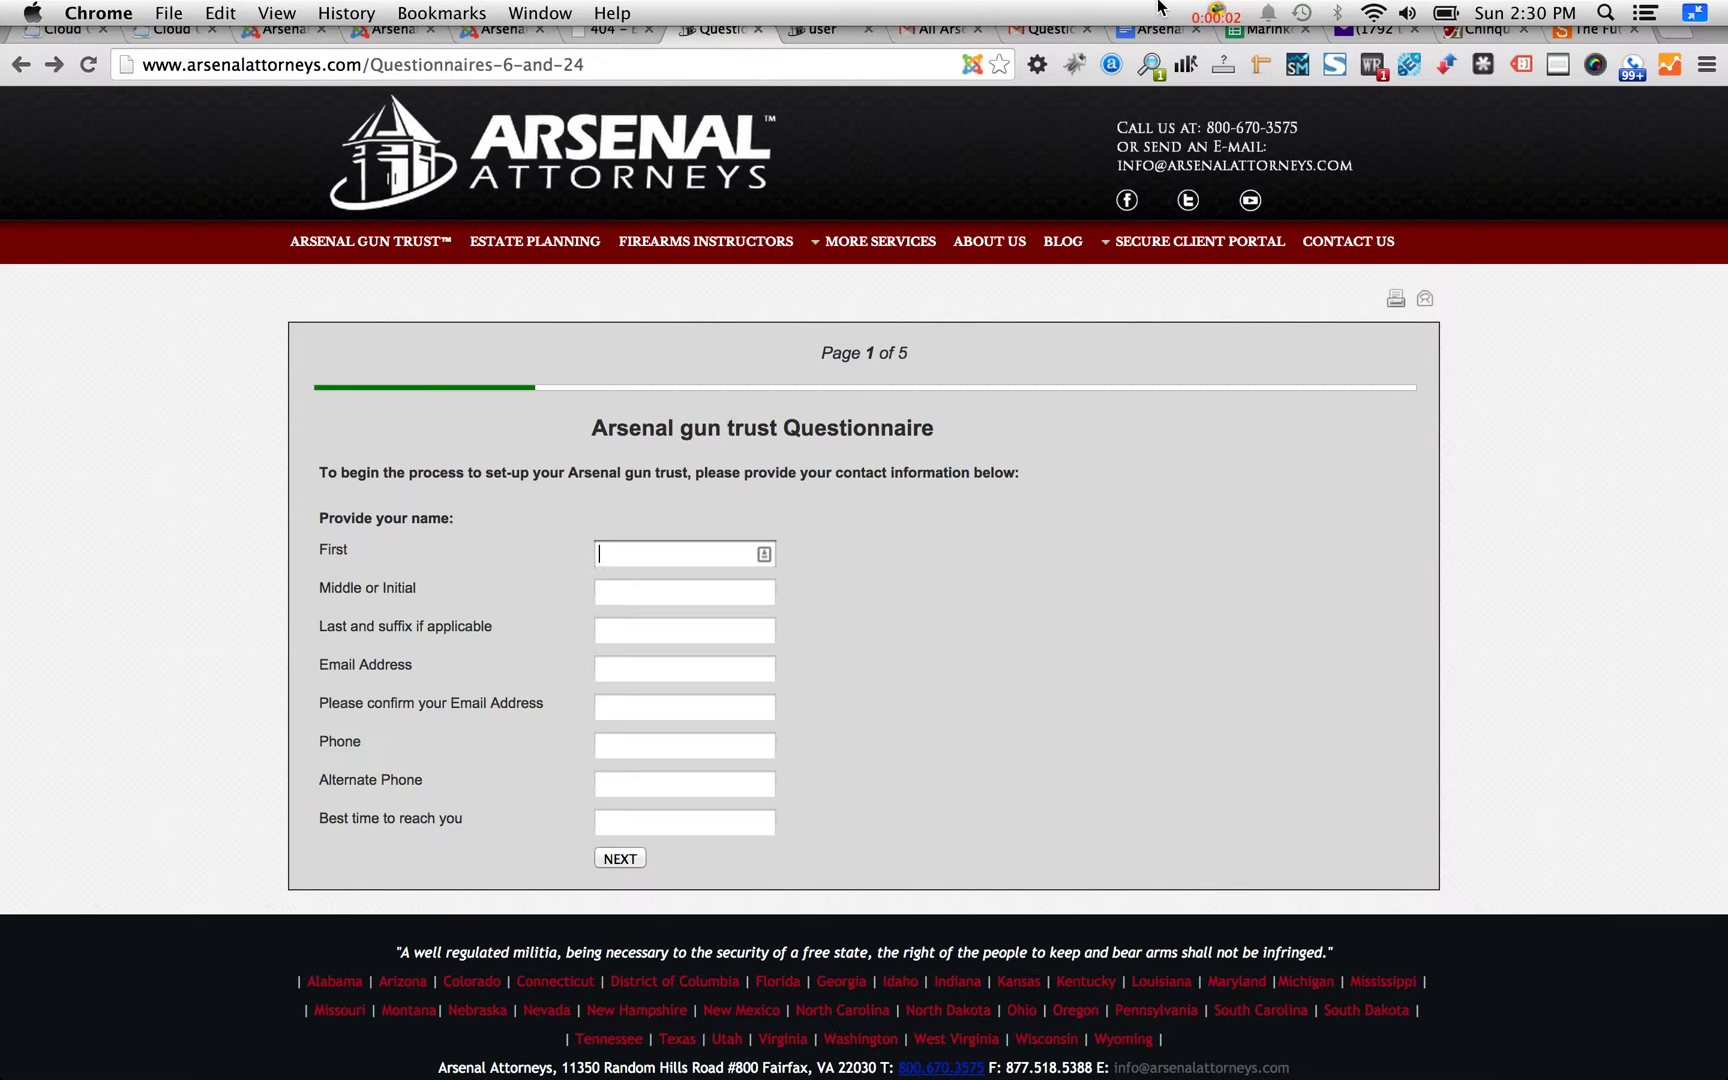
Step: Enter first, middle and last name, email with pasted confirmation, phone number and best contact time
{"action": "key", "text": "XF86AudioRaiseVolume"}
{"action": "key", "text": "XF86AudioRaiseVolume"}
{"action": "key", "text": "XF86AudioRaiseVolume"}
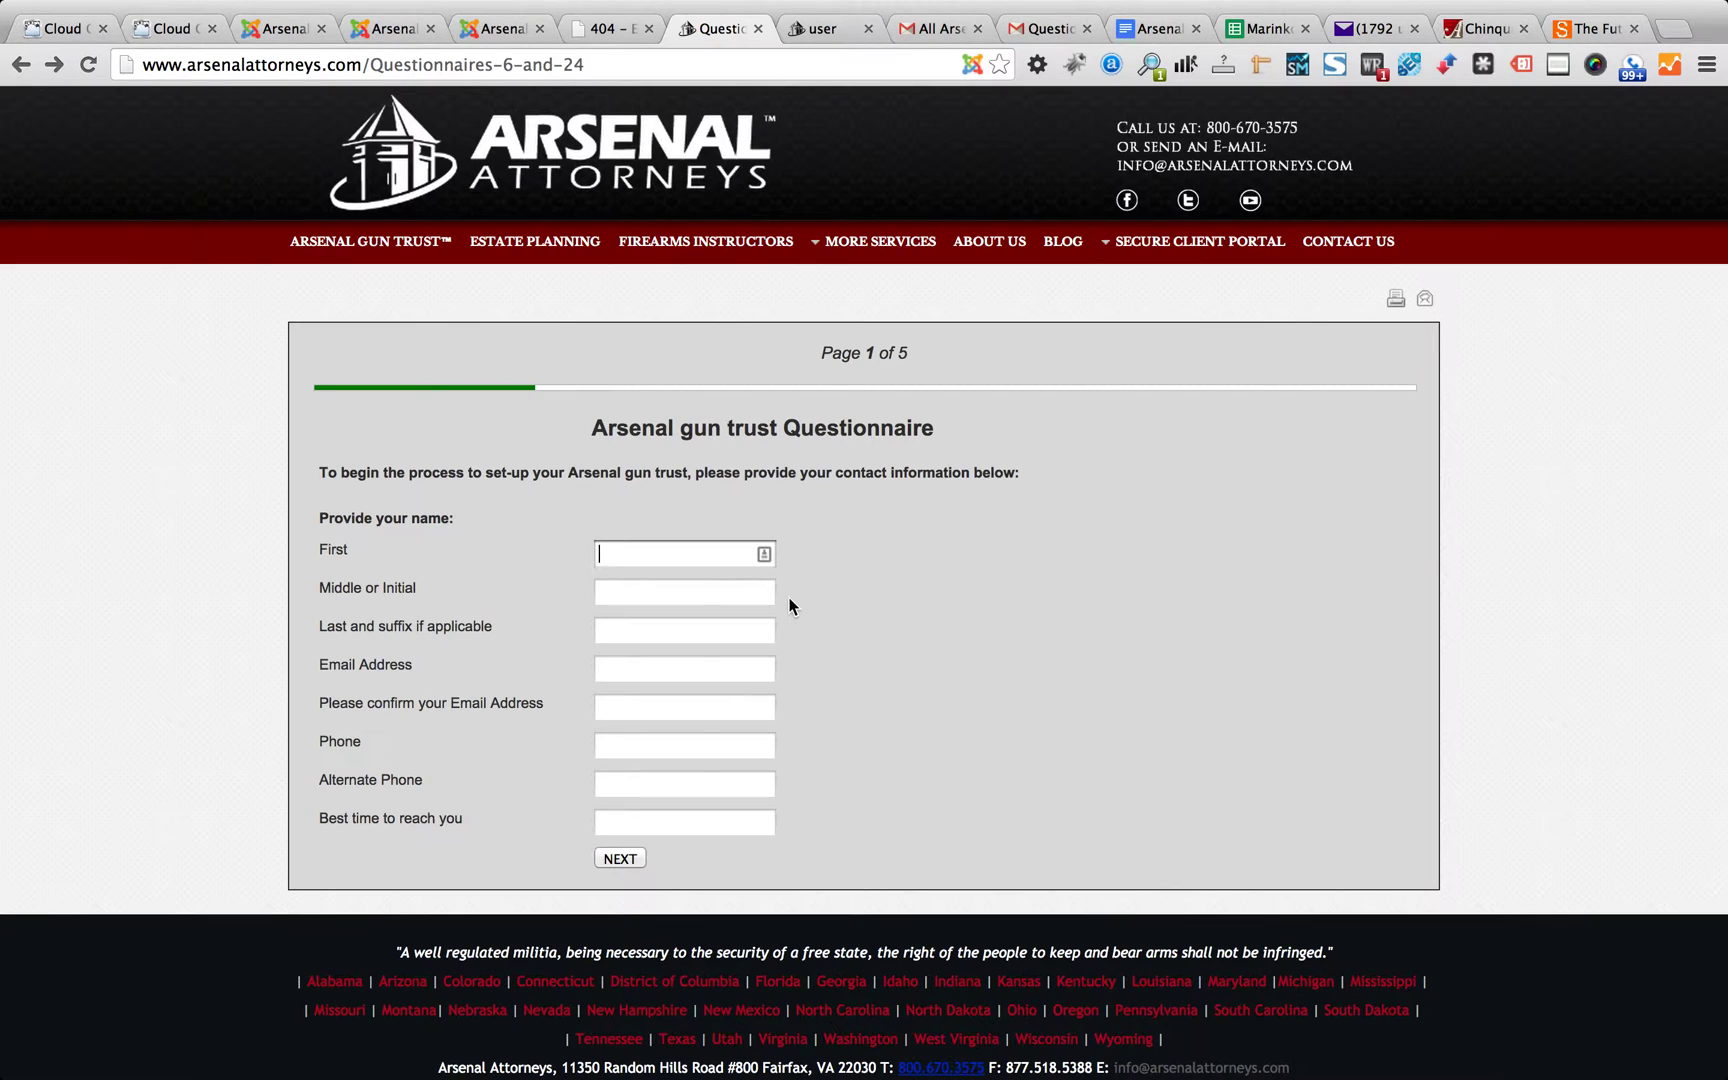
{"action": "key", "text": "Tab"}
{"action": "key", "text": "Tab"}
{"action": "key", "text": "Tab"}
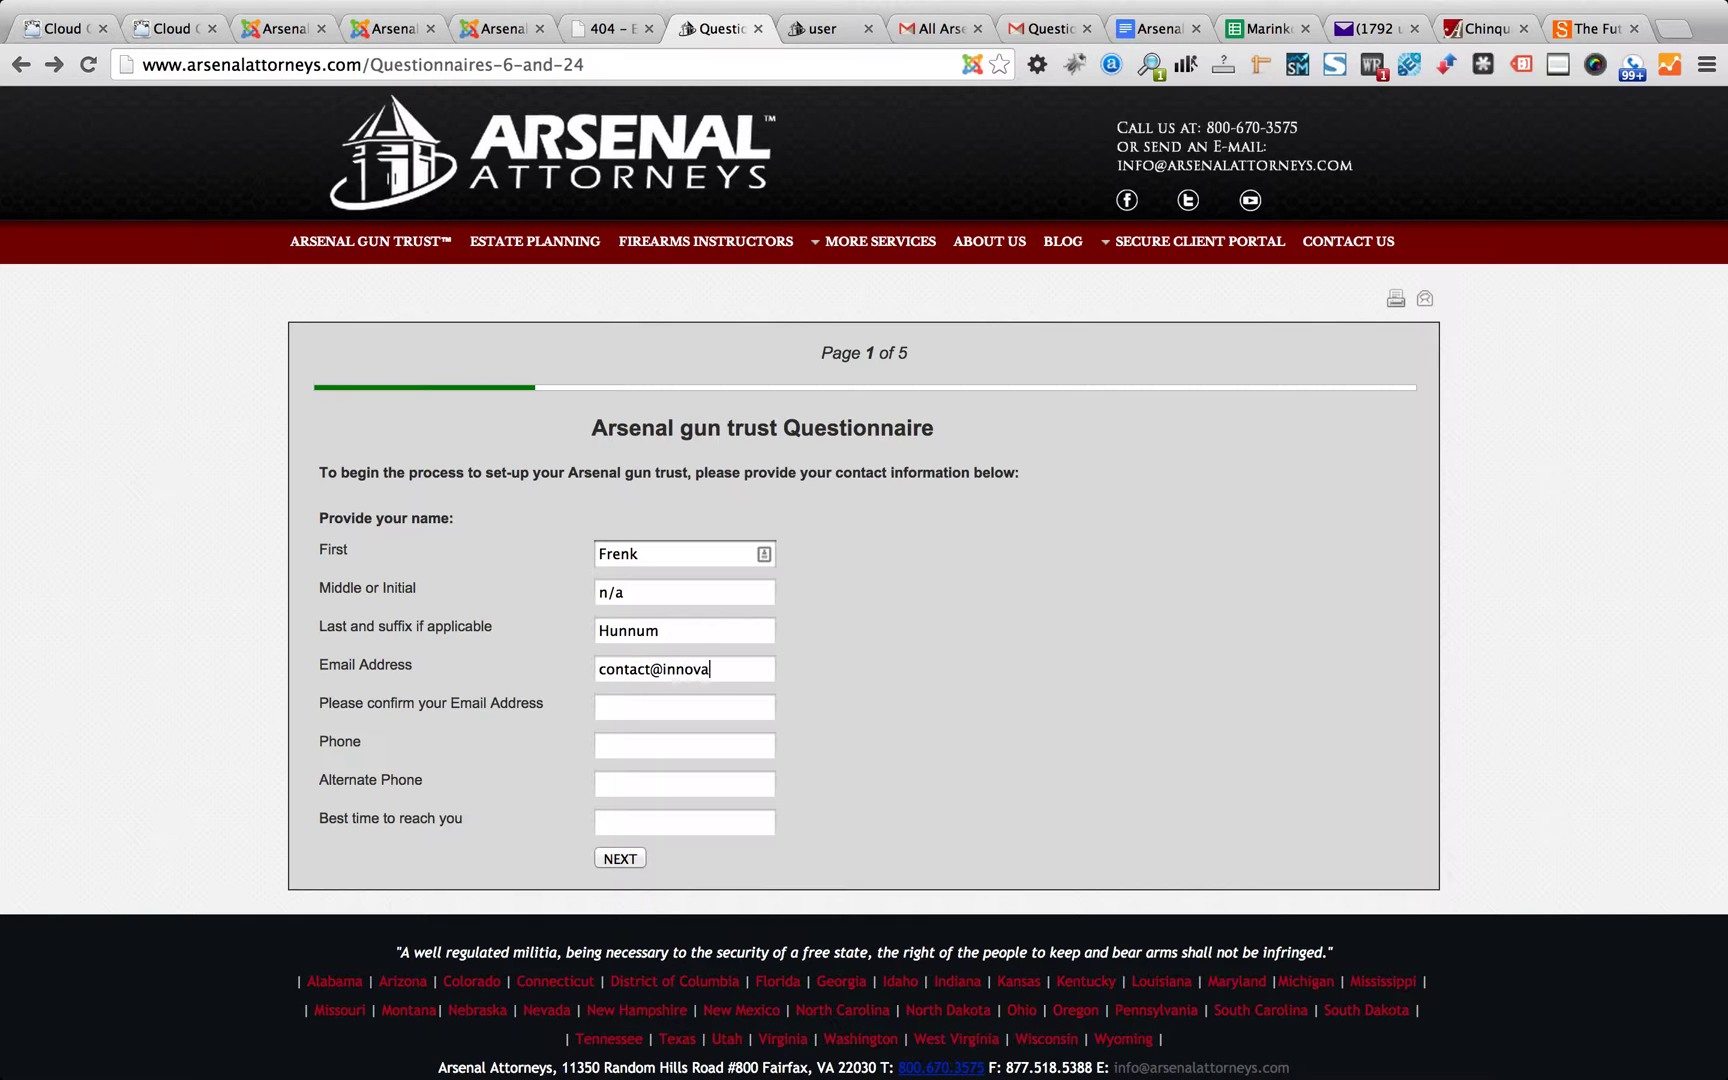
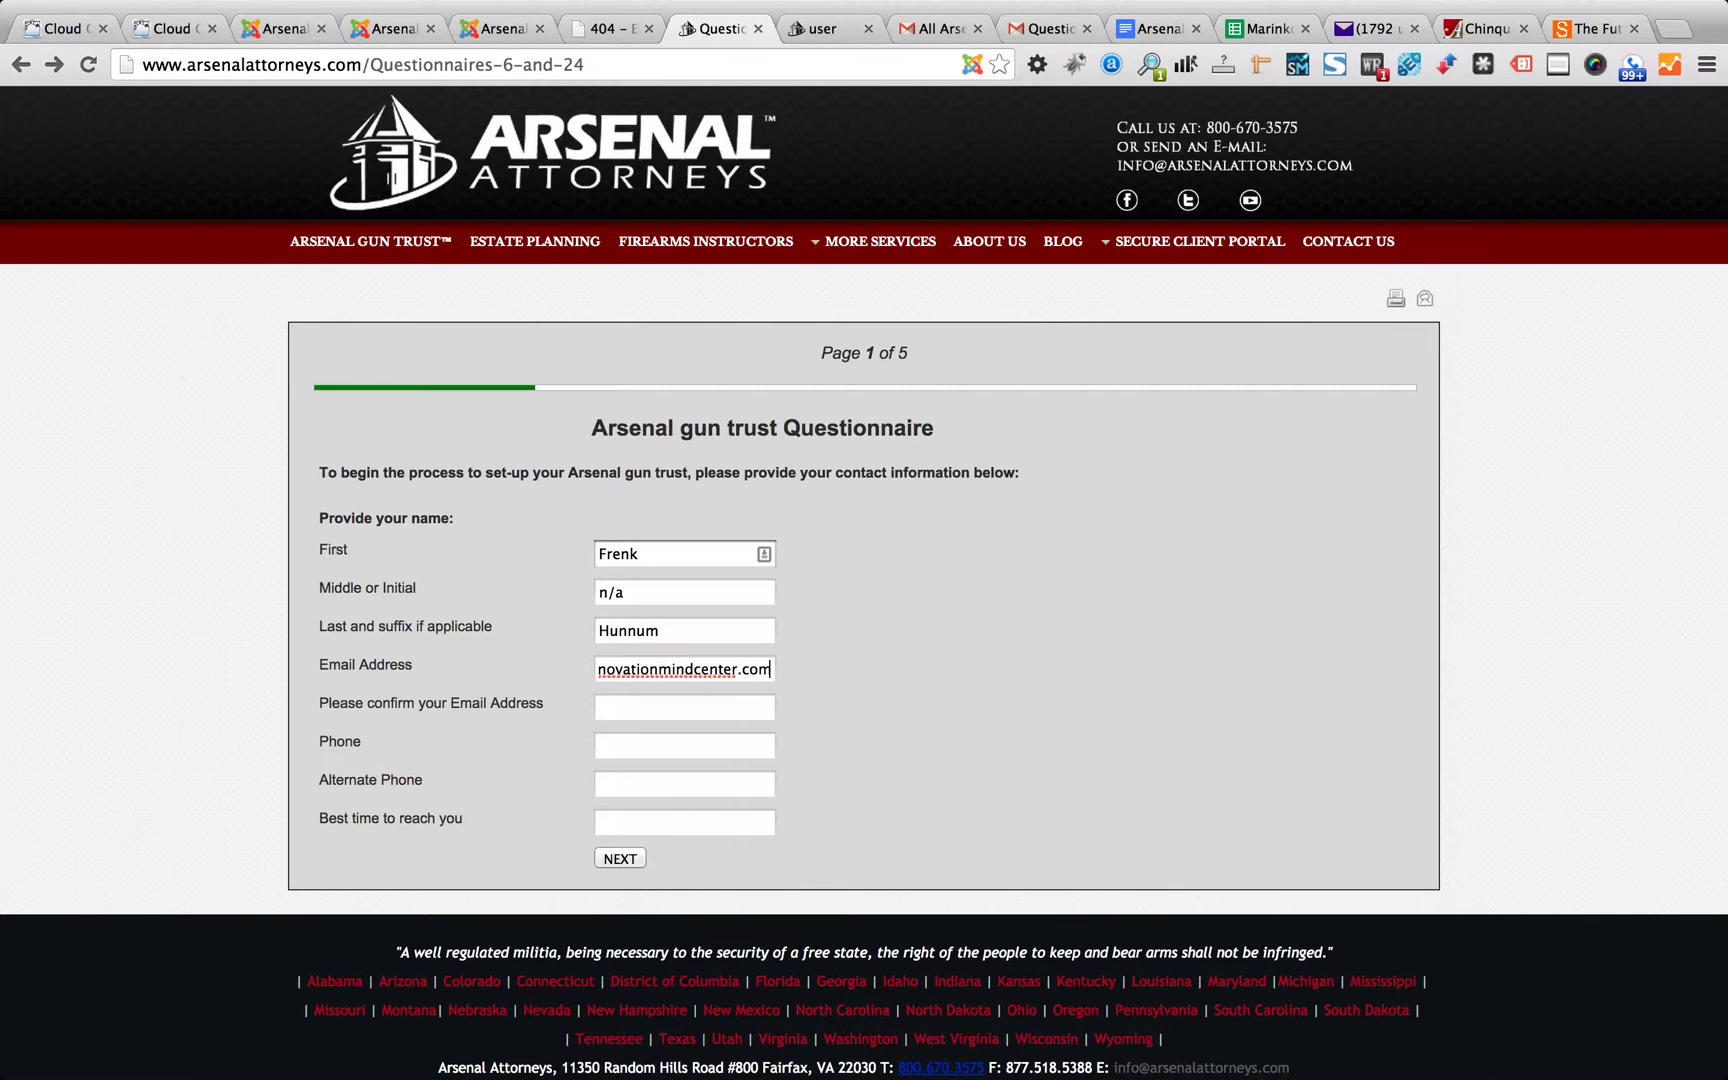
{"action": "key", "text": "ctrl+a"}
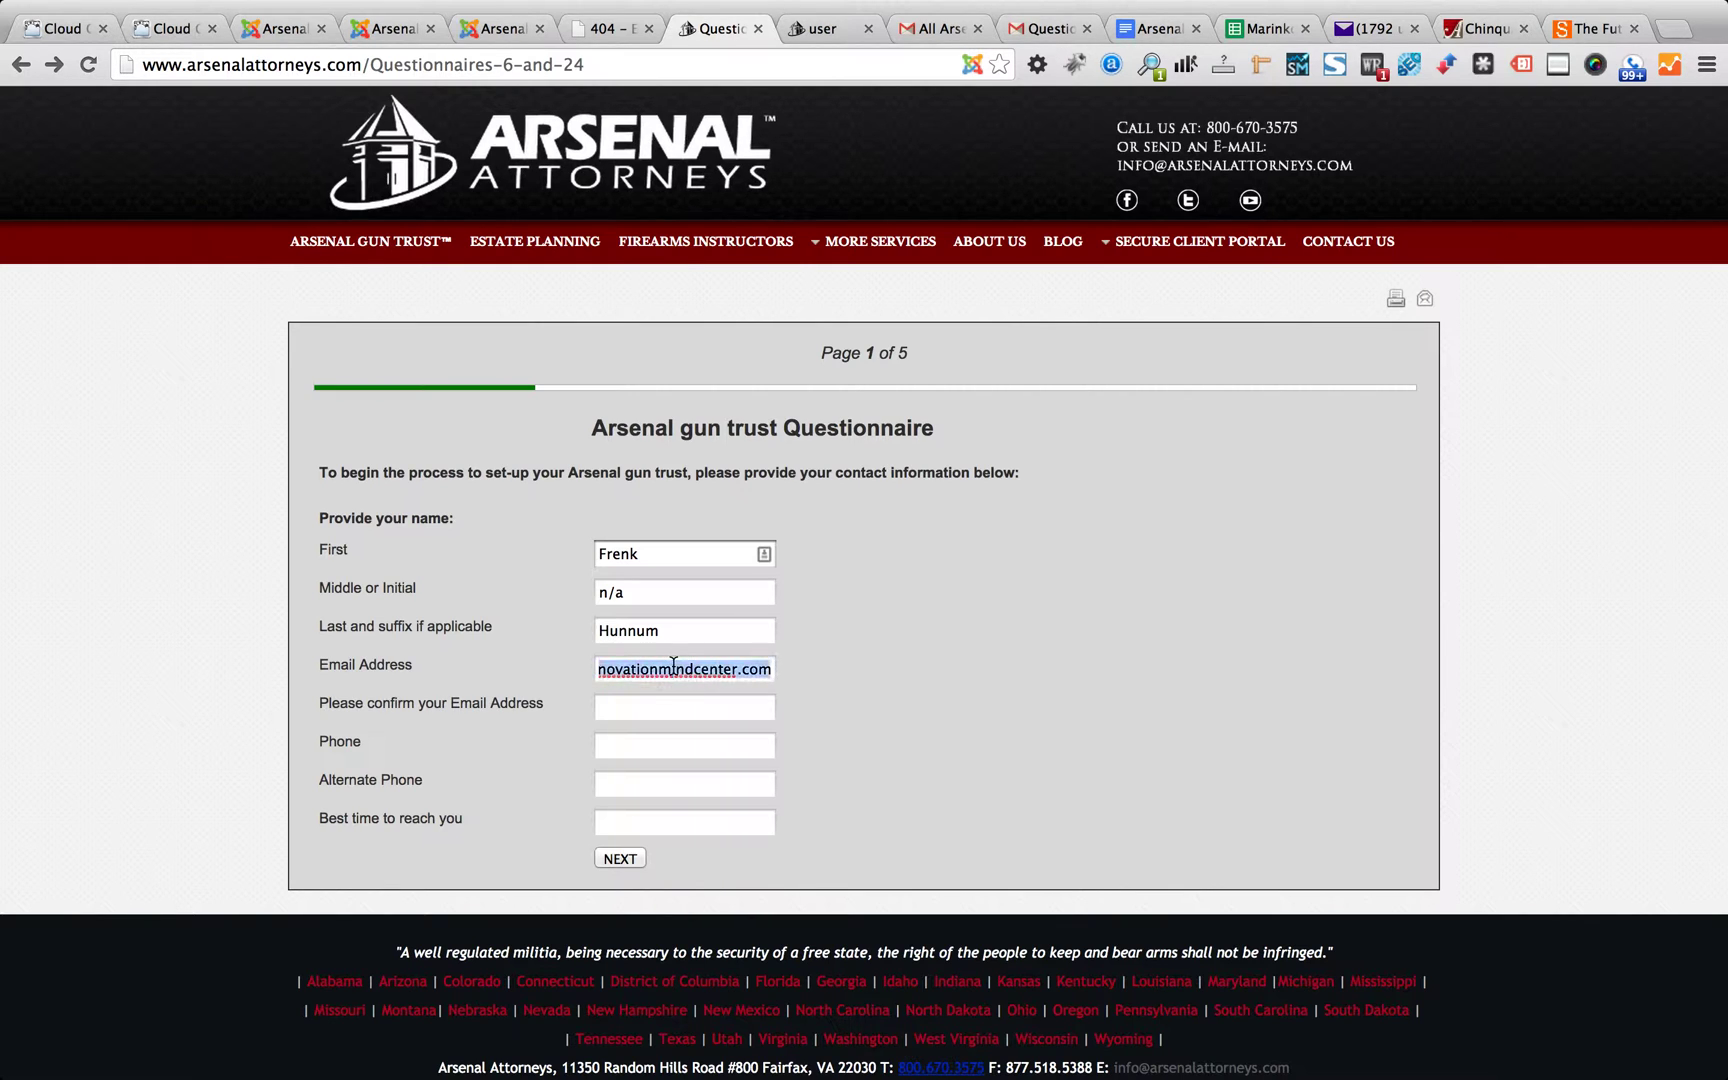
{"action": "key", "text": "ctrl+c"}
{"action": "left_click", "coordinate": [666, 713]}
{"action": "key", "text": "ctrl+v"}
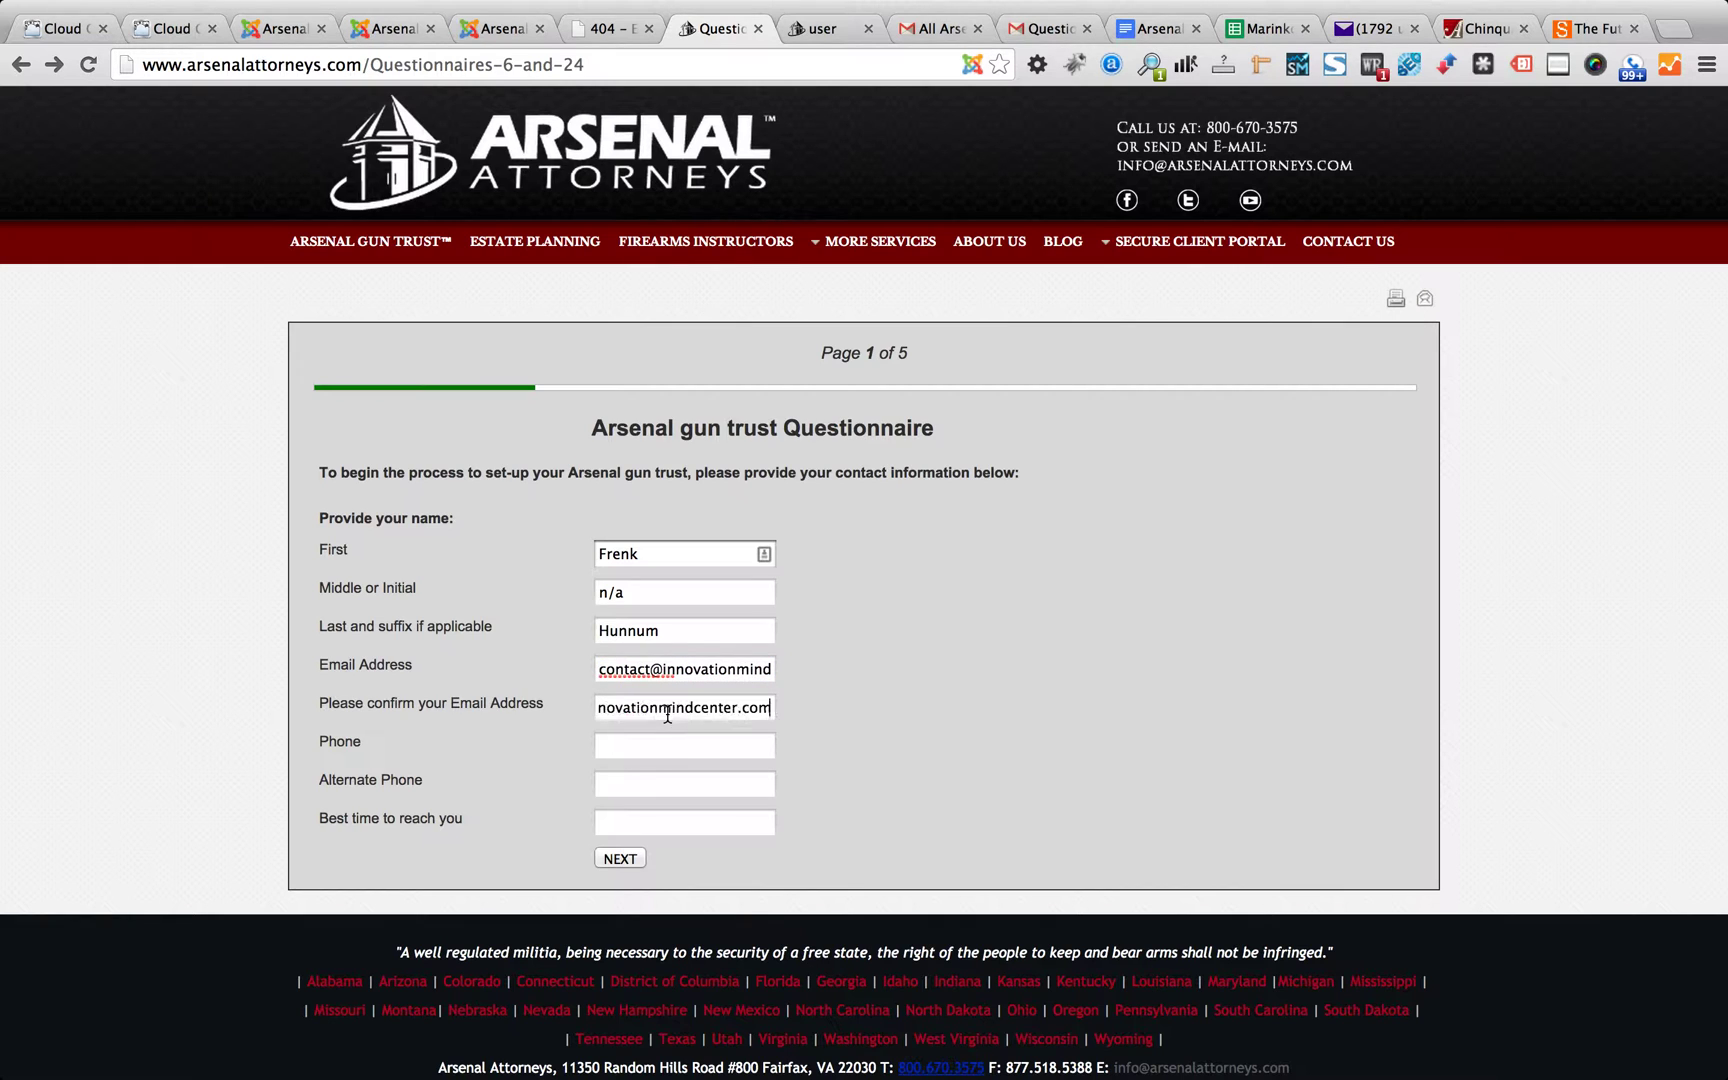
{"action": "left_click", "coordinate": [650, 750]}
{"action": "type", "text": "2"}
{"action": "type", "text": "222"}
{"action": "type", "text": "2222"}
{"action": "left_click", "coordinate": [644, 824]}
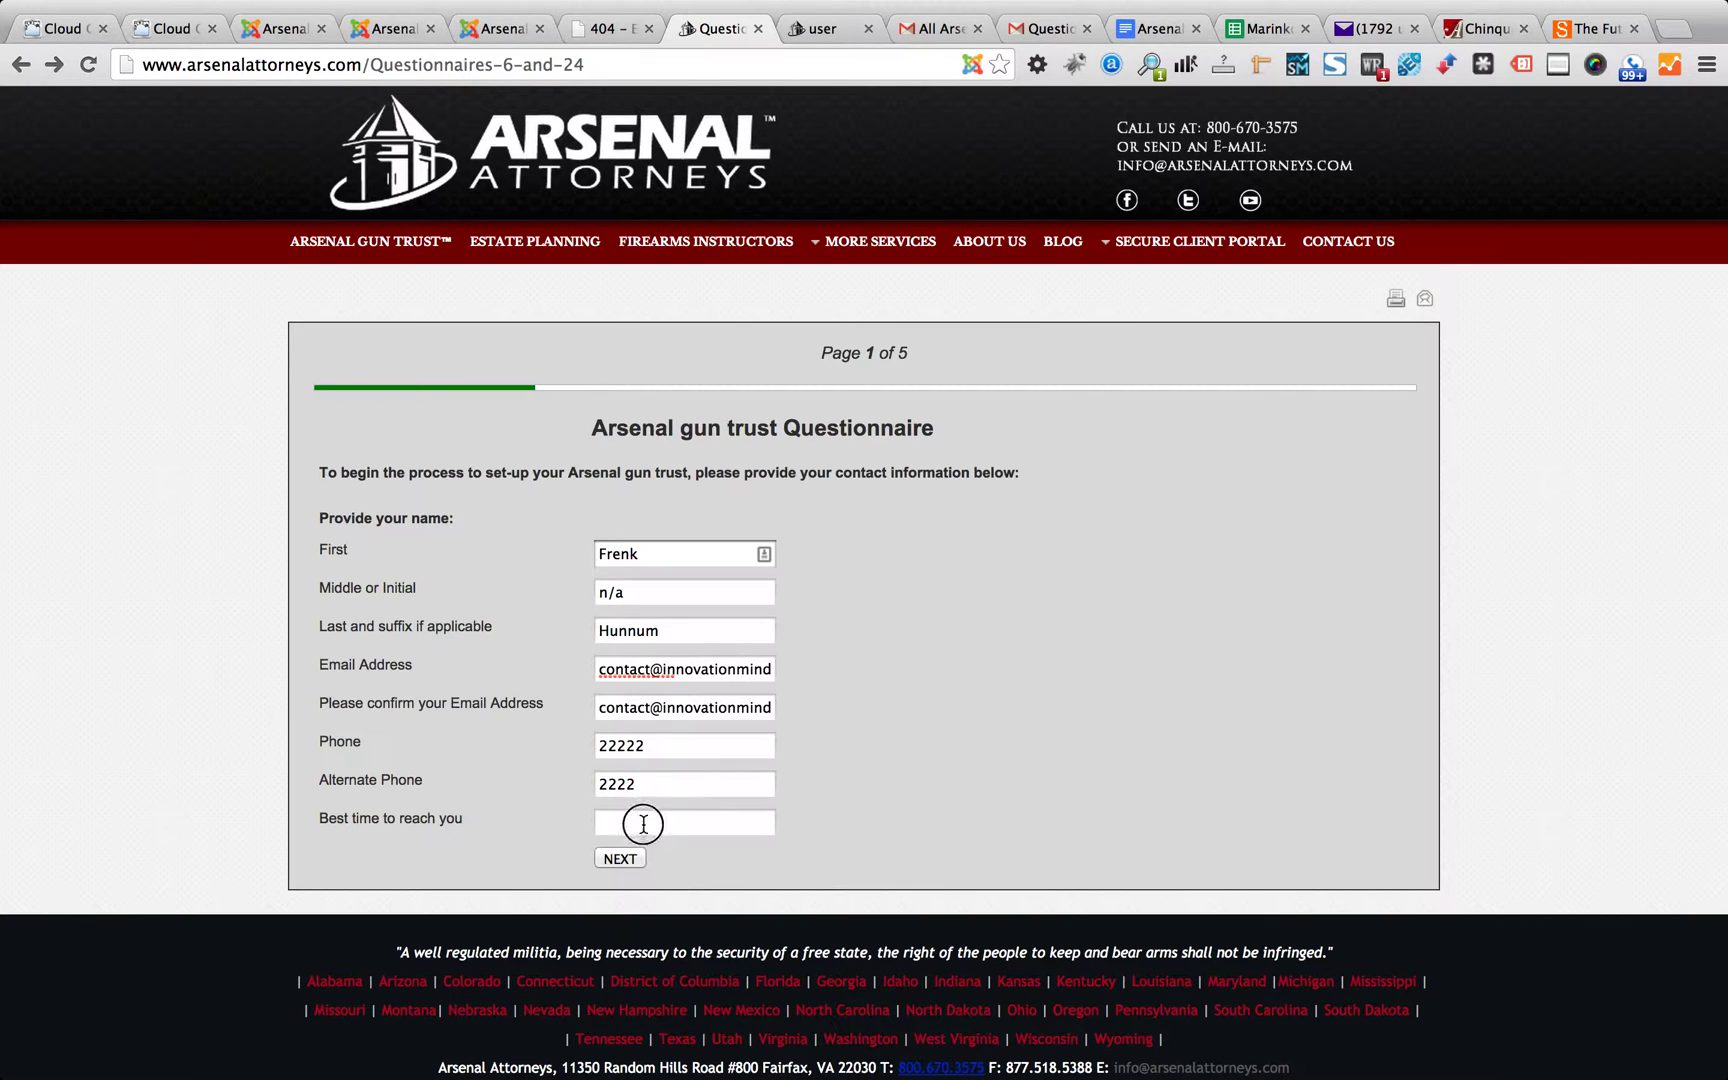
{"action": "type", "text": "tomorrow "}
{"action": "type", "text": "at 6pm"}
Step: Choose the Basic Arsenal Gun Trust, then tick FFL/SOT and pending tax stamp application
{"action": "left_click", "coordinate": [637, 856]}
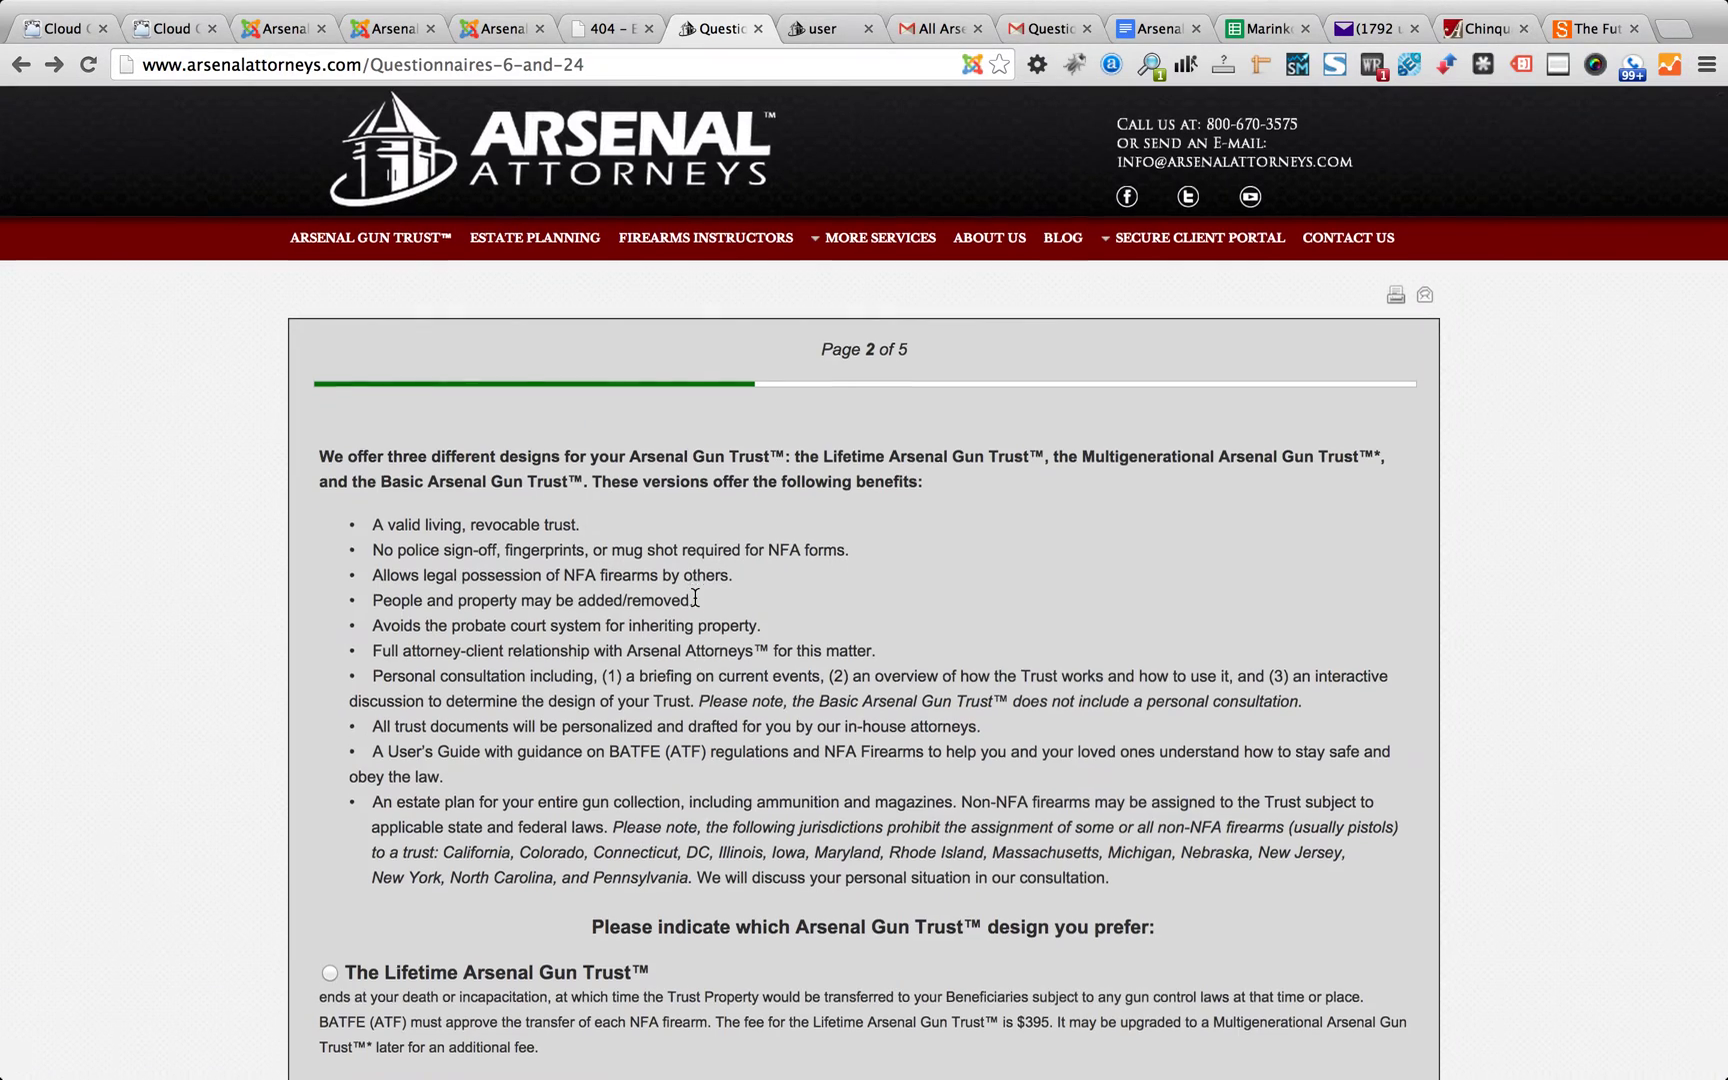
{"action": "scroll", "coordinate": [865, 540], "scroll_direction": "down", "scroll_amount": 10}
{"action": "left_click", "coordinate": [329, 426]}
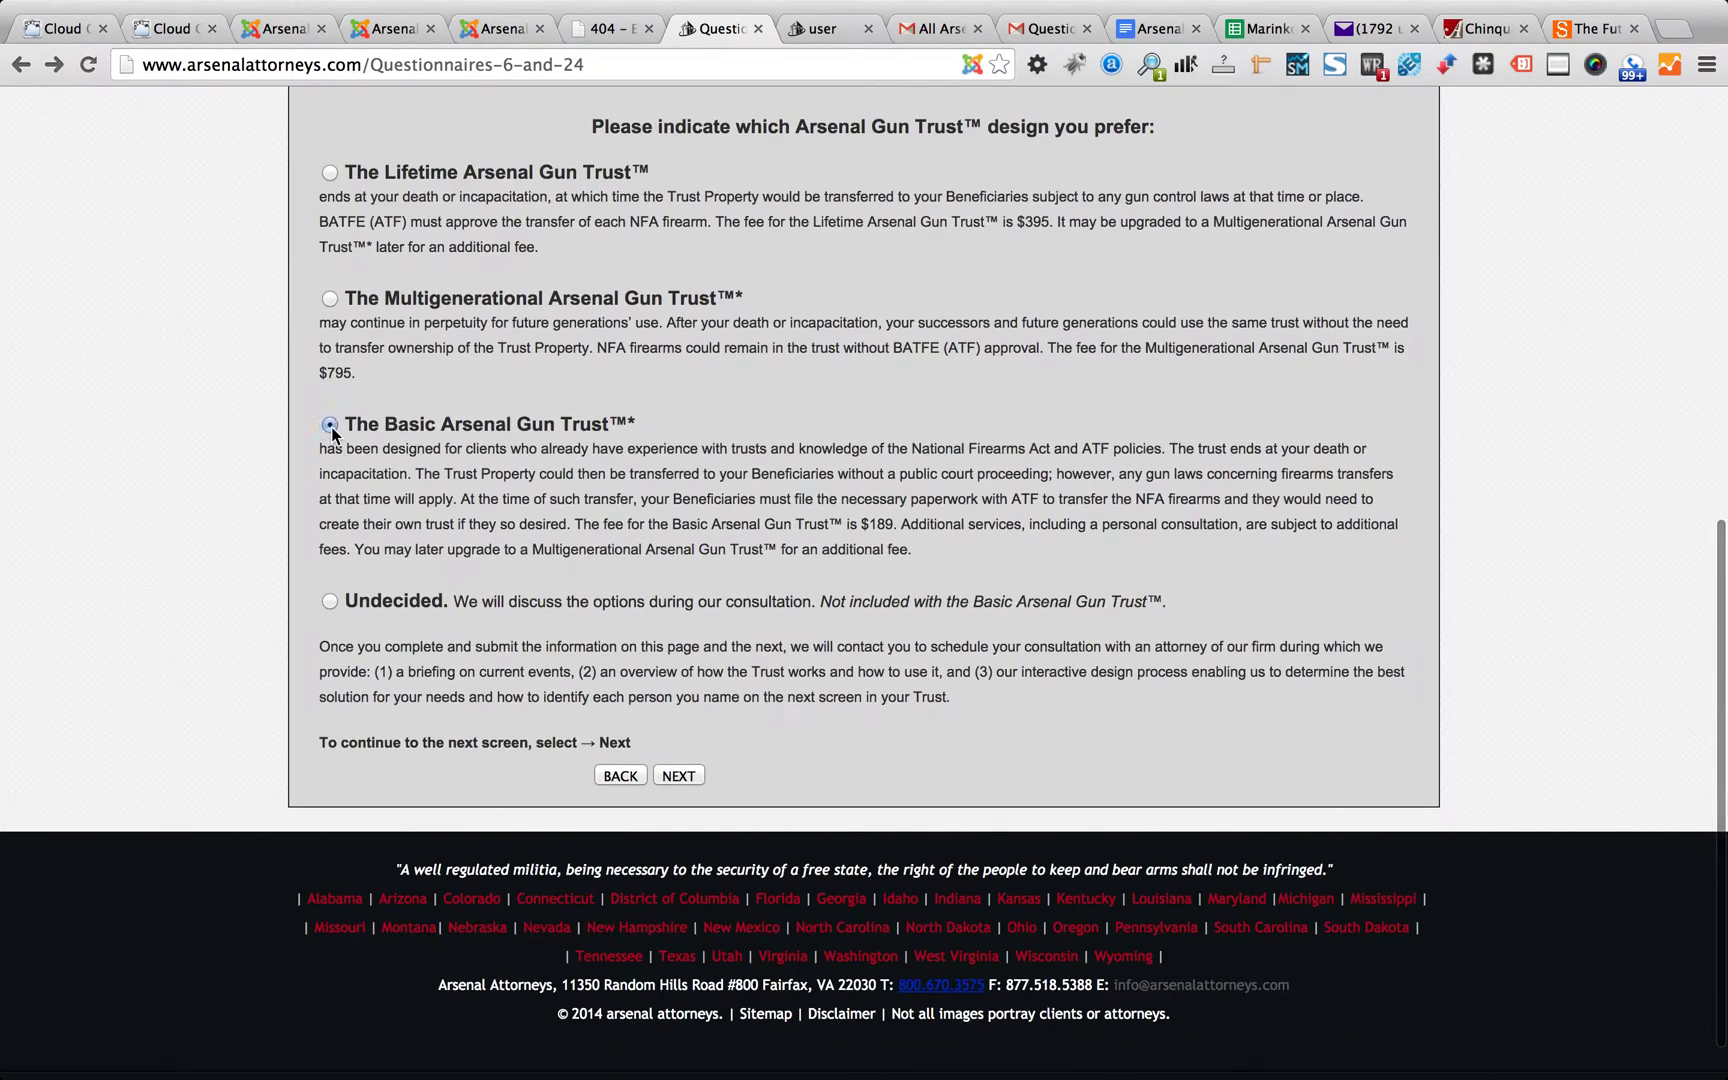
{"action": "left_click", "coordinate": [664, 780]}
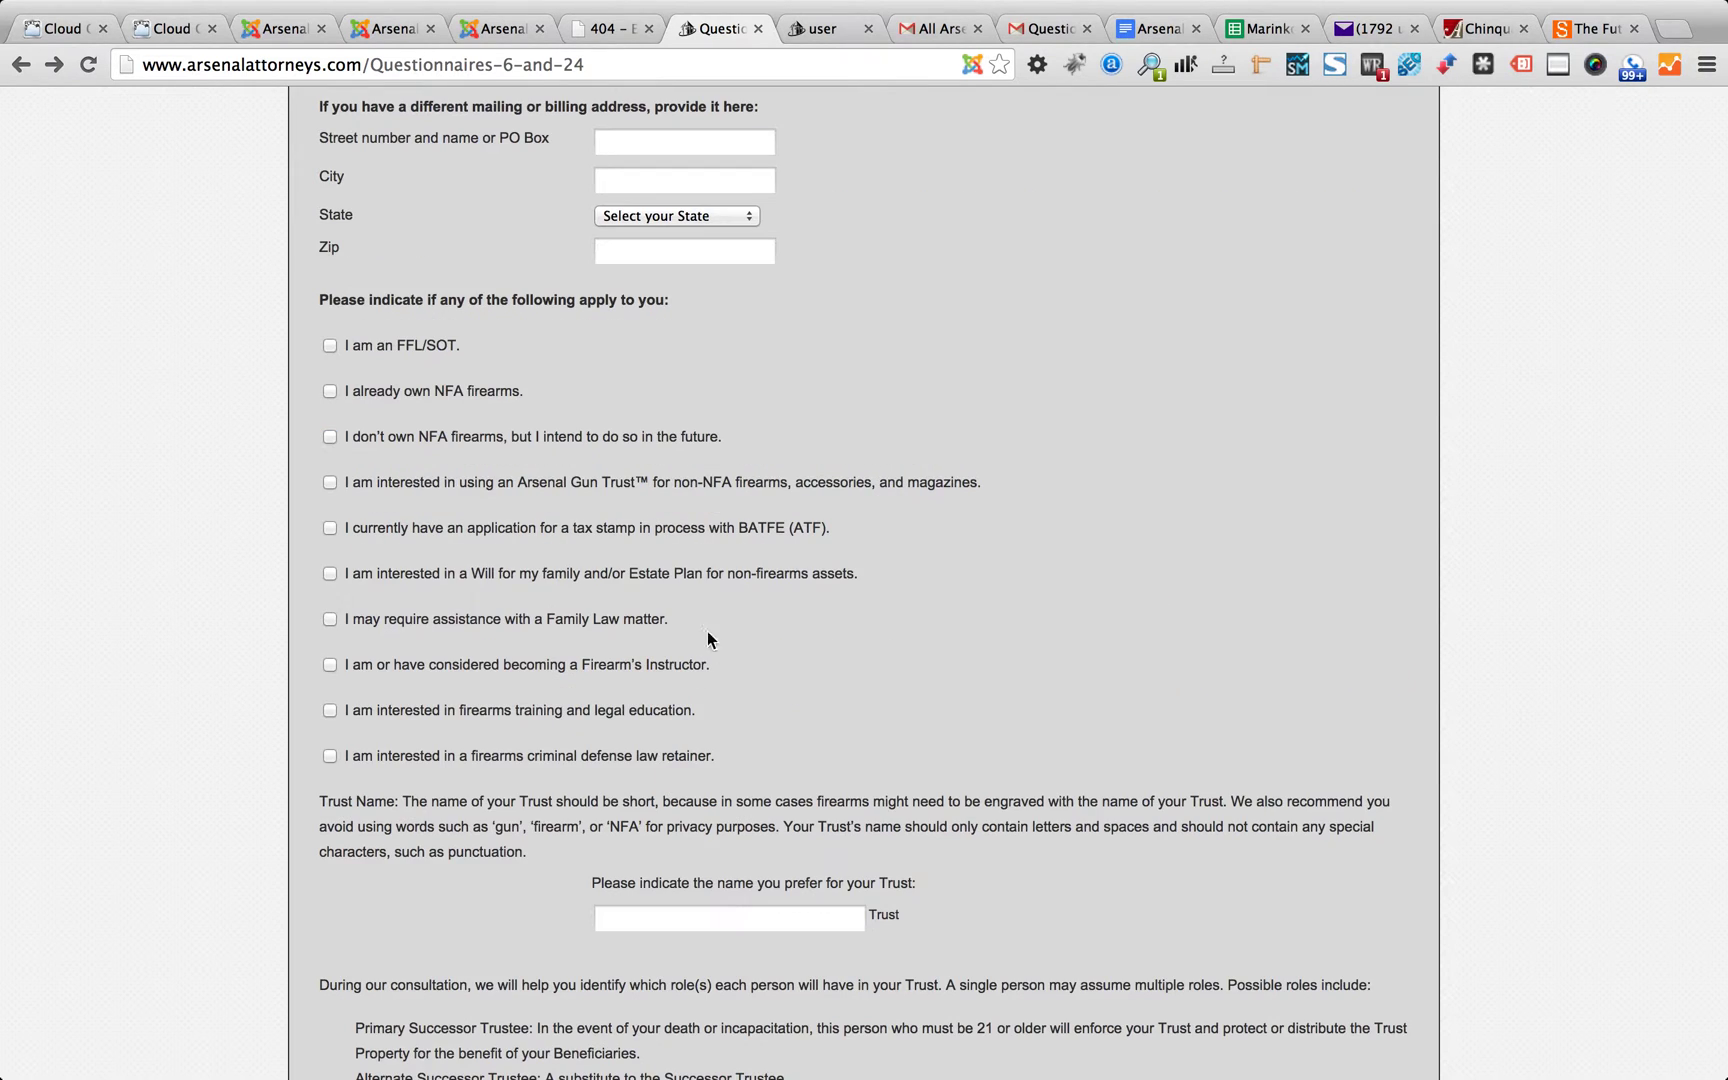
{"action": "left_click", "coordinate": [333, 344]}
{"action": "left_click", "coordinate": [329, 526]}
{"action": "scroll", "coordinate": [732, 379], "scroll_direction": "up", "scroll_amount": 5}
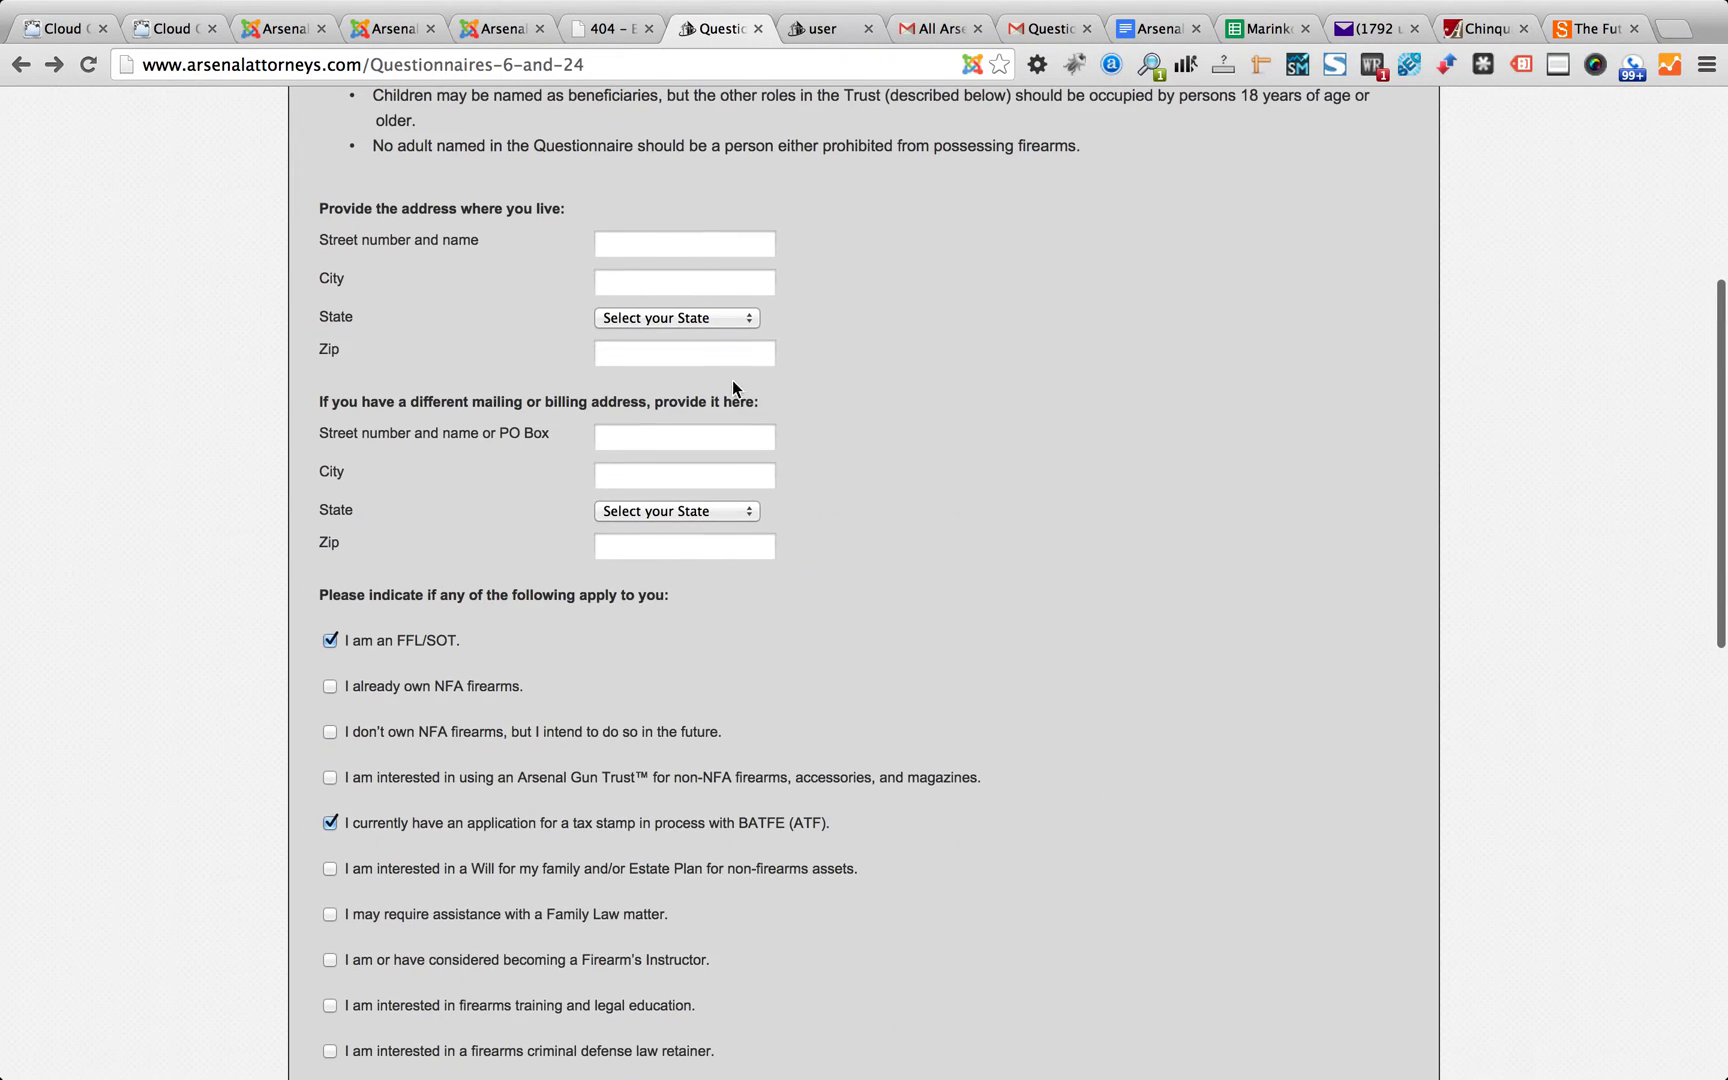
Step: Enter the home street, city, District of Columbia and zip 20008, with n/a mailing address
{"action": "left_click", "coordinate": [693, 251]}
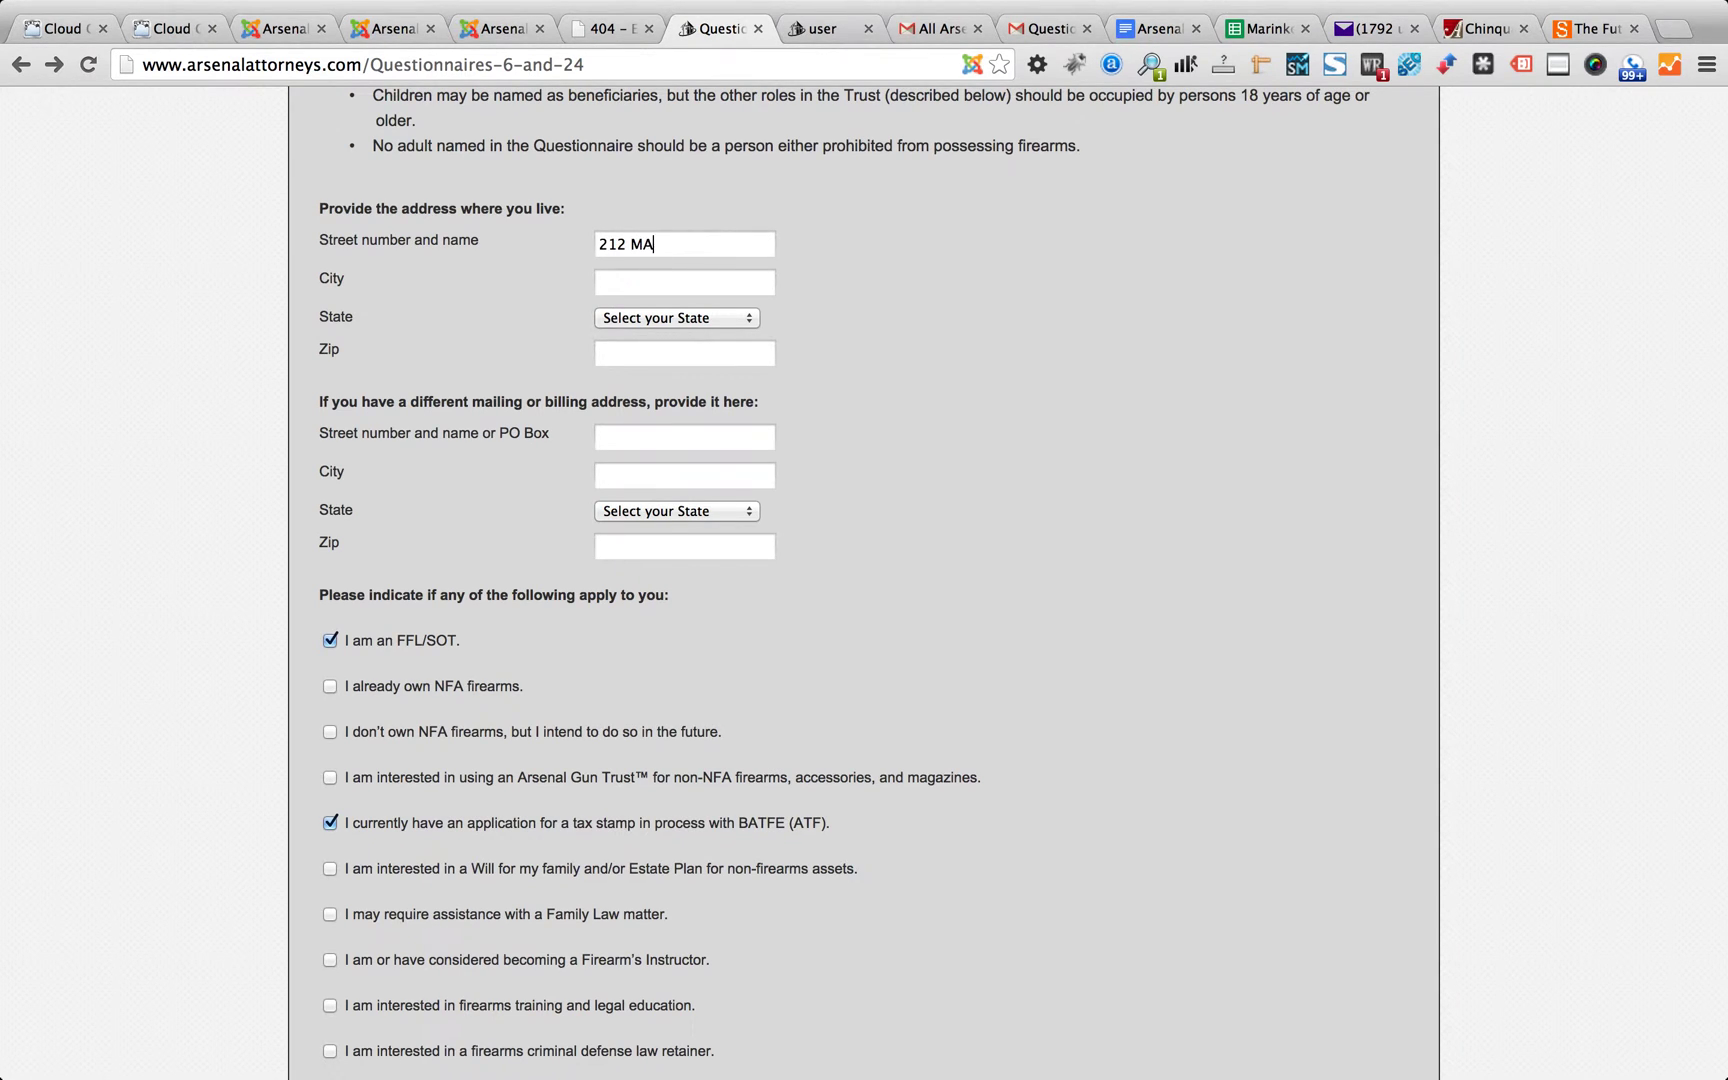
{"action": "left_click", "coordinate": [682, 279]}
{"action": "type", "text": "Was"}
{"action": "type", "text": "hington"}
{"action": "left_click", "coordinate": [690, 317]}
{"action": "left_click", "coordinate": [671, 470]}
{"action": "left_click", "coordinate": [685, 353]}
{"action": "type", "text": "2000"}
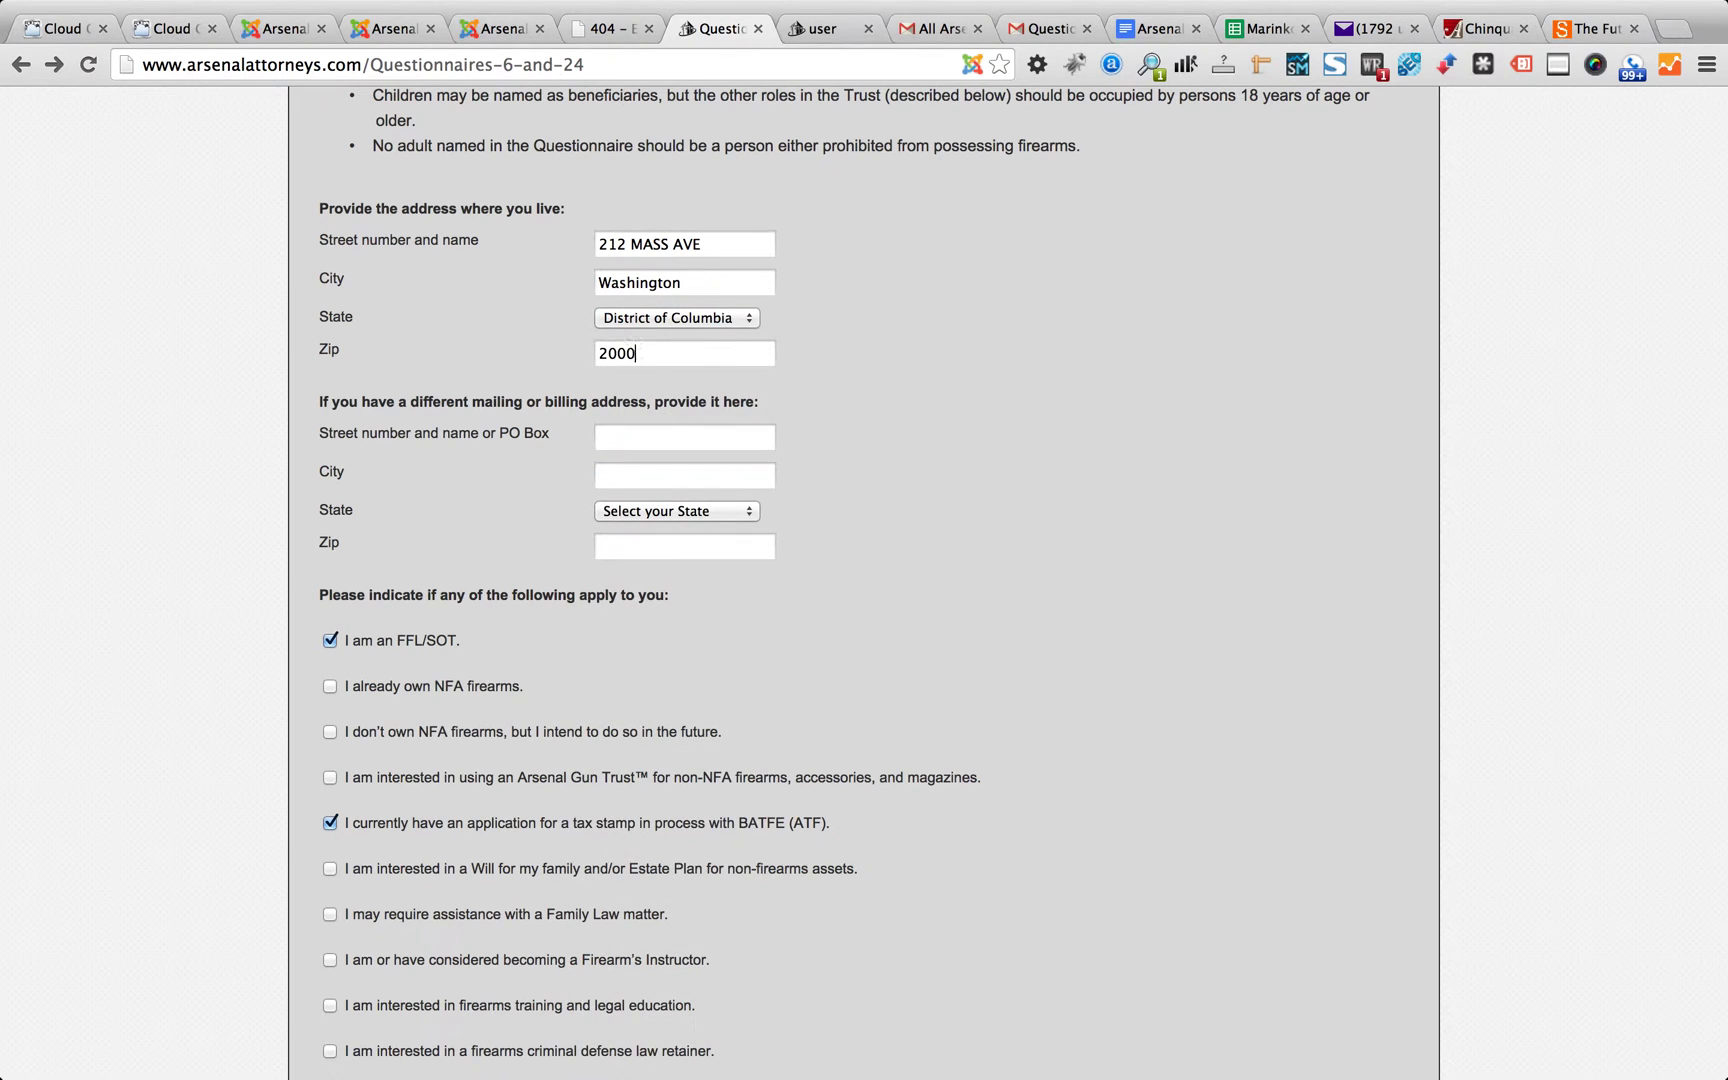
{"action": "type", "text": "8"}
{"action": "left_click", "coordinate": [728, 440]}
{"action": "type", "text": "n/a"}
{"action": "key", "text": "Tab"}
{"action": "type", "text": "n/a"}
{"action": "type", "text": "n"}
{"action": "type", "text": "/a"}
{"action": "scroll", "coordinate": [785, 615], "scroll_direction": "down", "scroll_amount": 2}
{"action": "scroll", "coordinate": [785, 616], "scroll_direction": "down", "scroll_amount": 10}
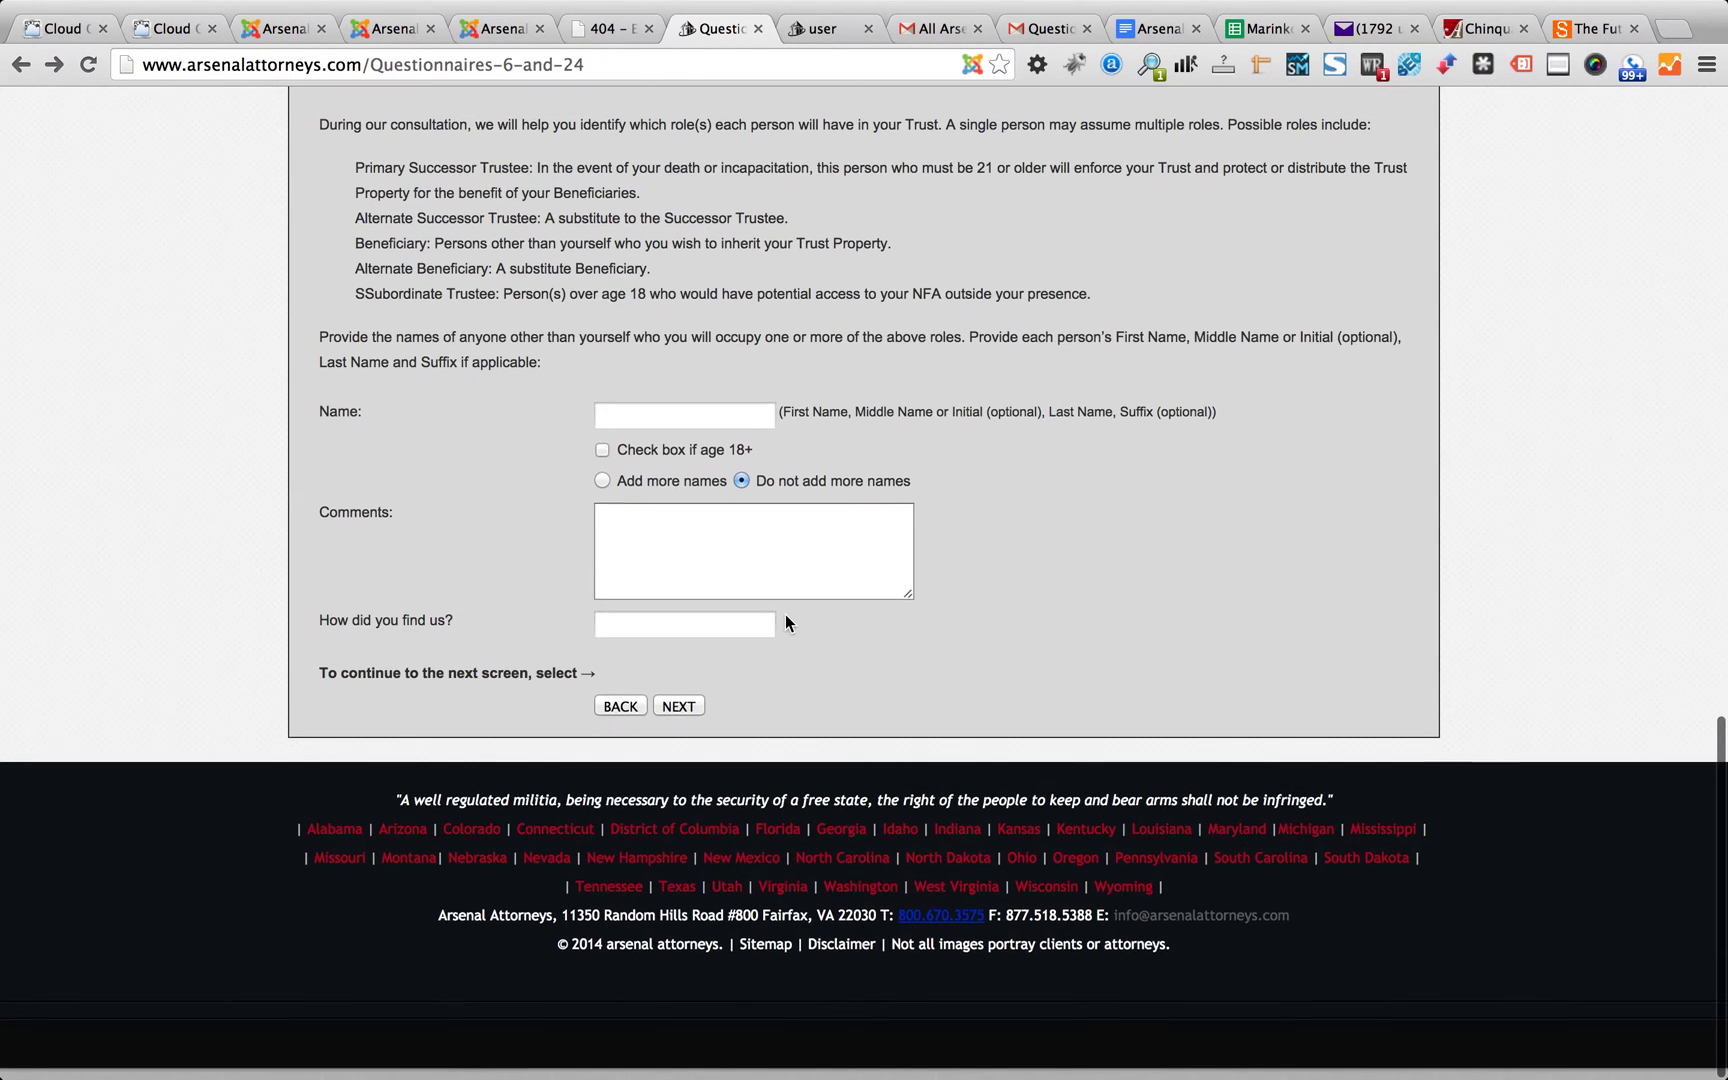
{"action": "scroll", "coordinate": [786, 616], "scroll_direction": "up", "scroll_amount": 1}
{"action": "left_click", "coordinate": [688, 431]}
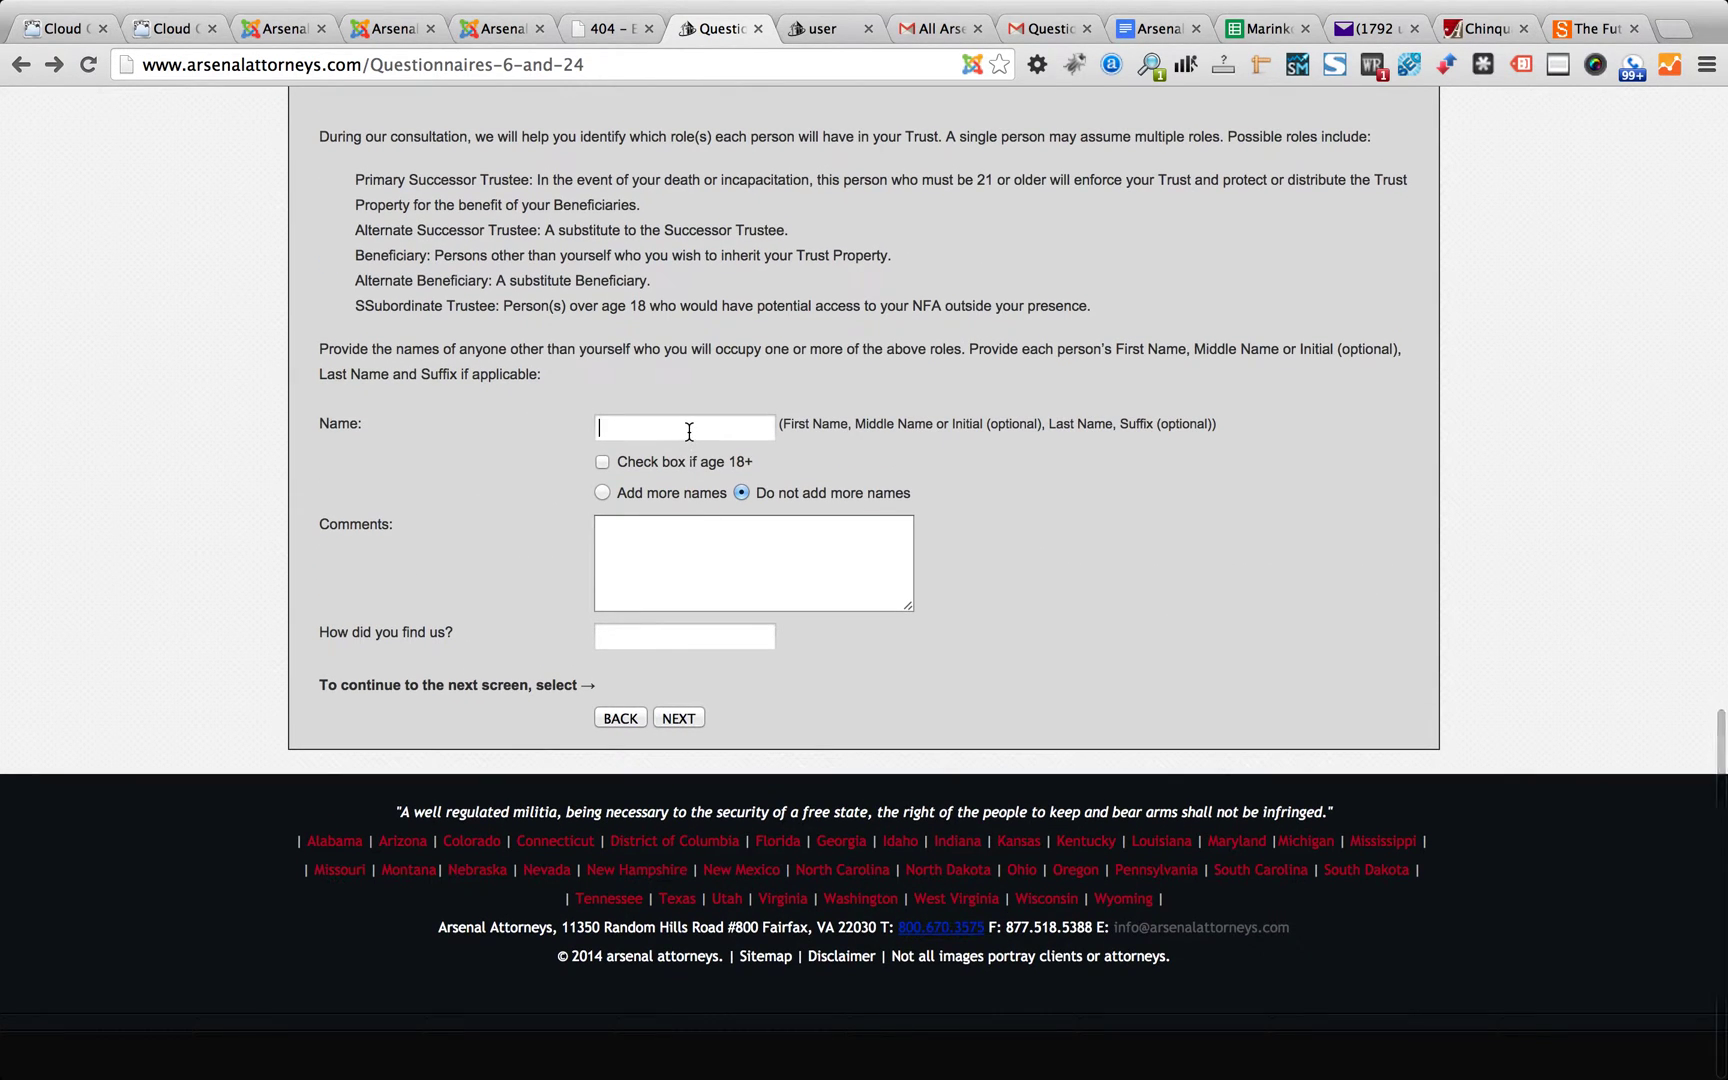
{"action": "left_click", "coordinate": [603, 493]}
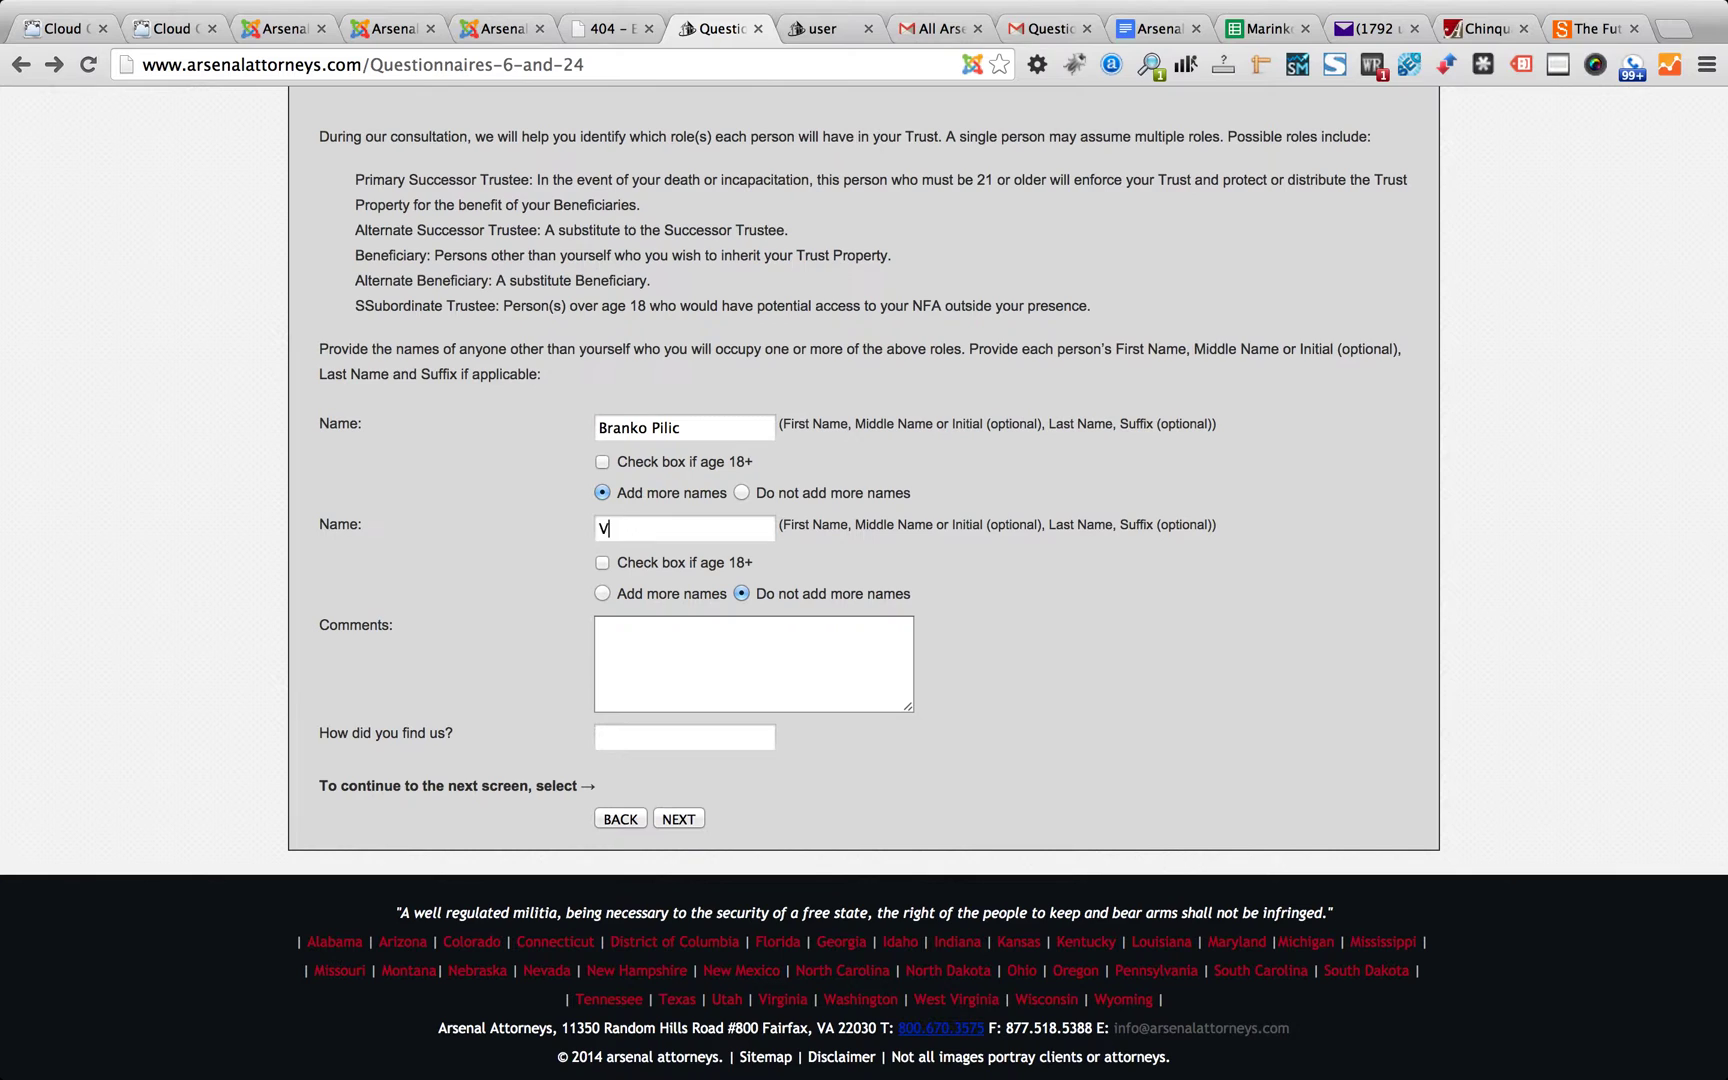
{"action": "left_click", "coordinate": [604, 562]}
{"action": "scroll", "coordinate": [924, 569], "scroll_direction": "down", "scroll_amount": 2}
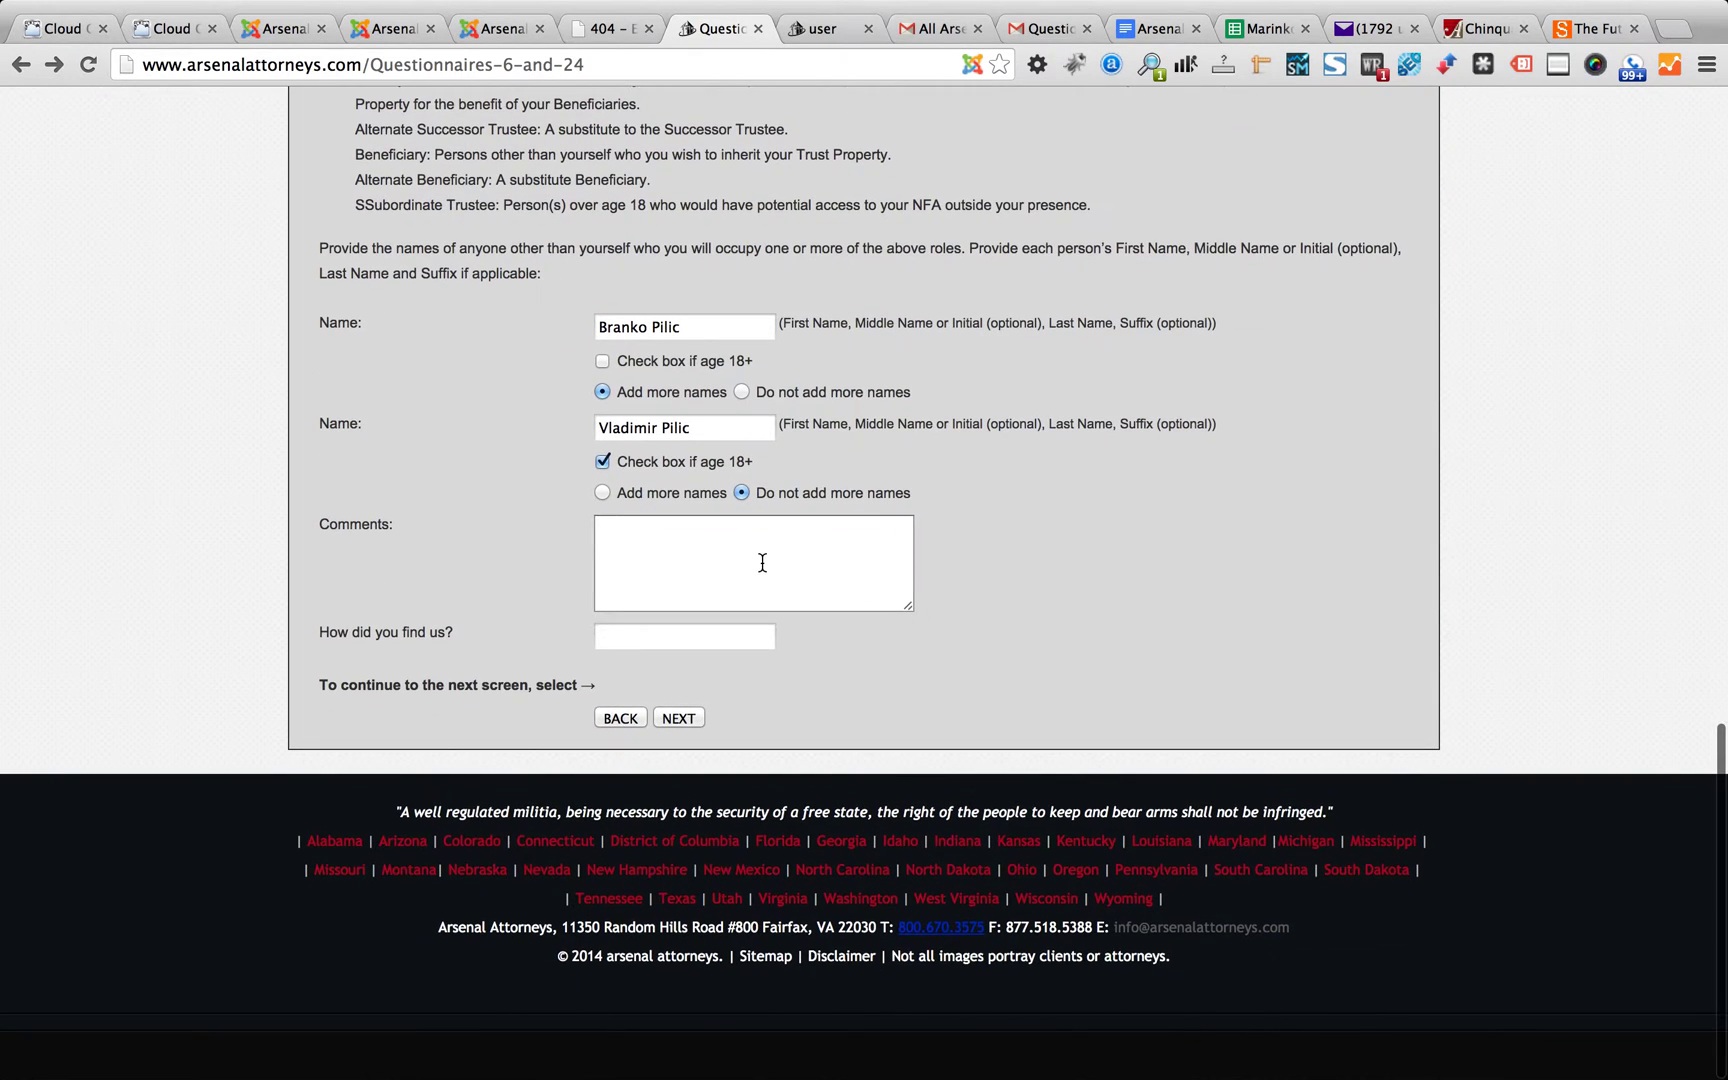
Step: Add a comment, give Google as the referral source, and choose the Turnkey Solution add-on
{"action": "left_click", "coordinate": [762, 563]}
{"action": "type", "text": "test"}
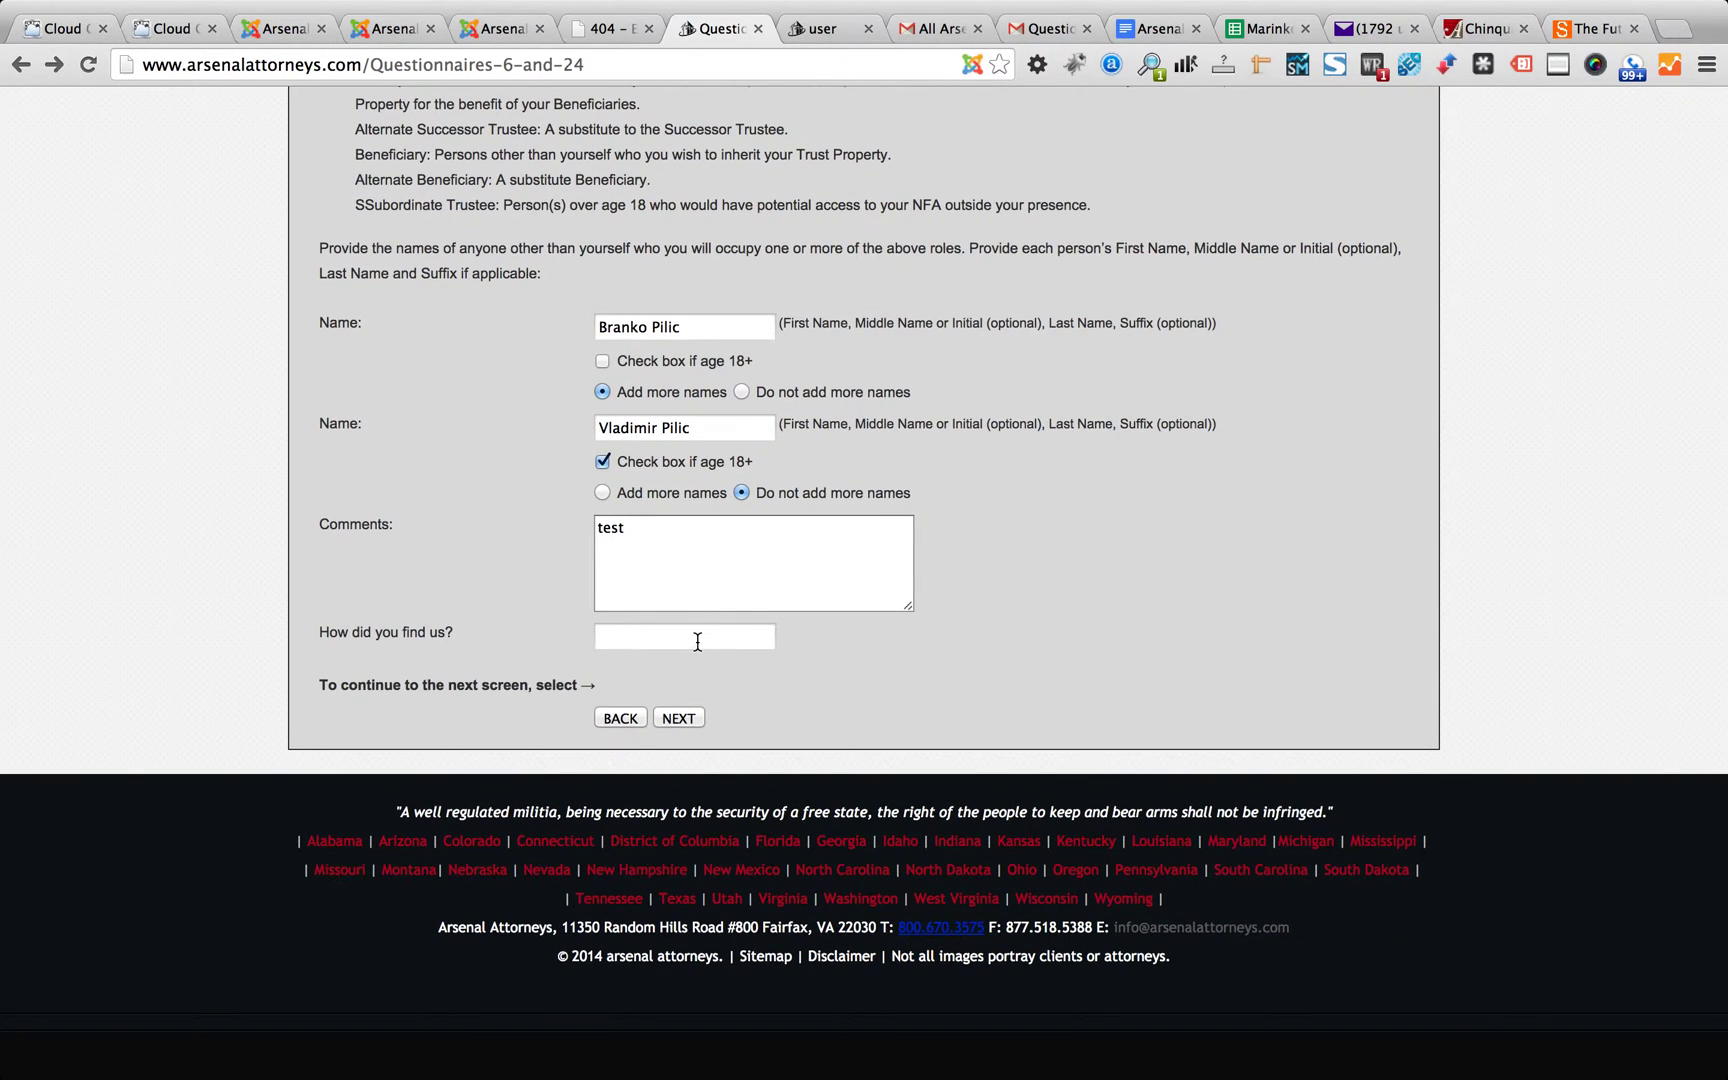
{"action": "left_click", "coordinate": [697, 641]}
{"action": "type", "text": "Google"}
{"action": "left_click", "coordinate": [682, 718]}
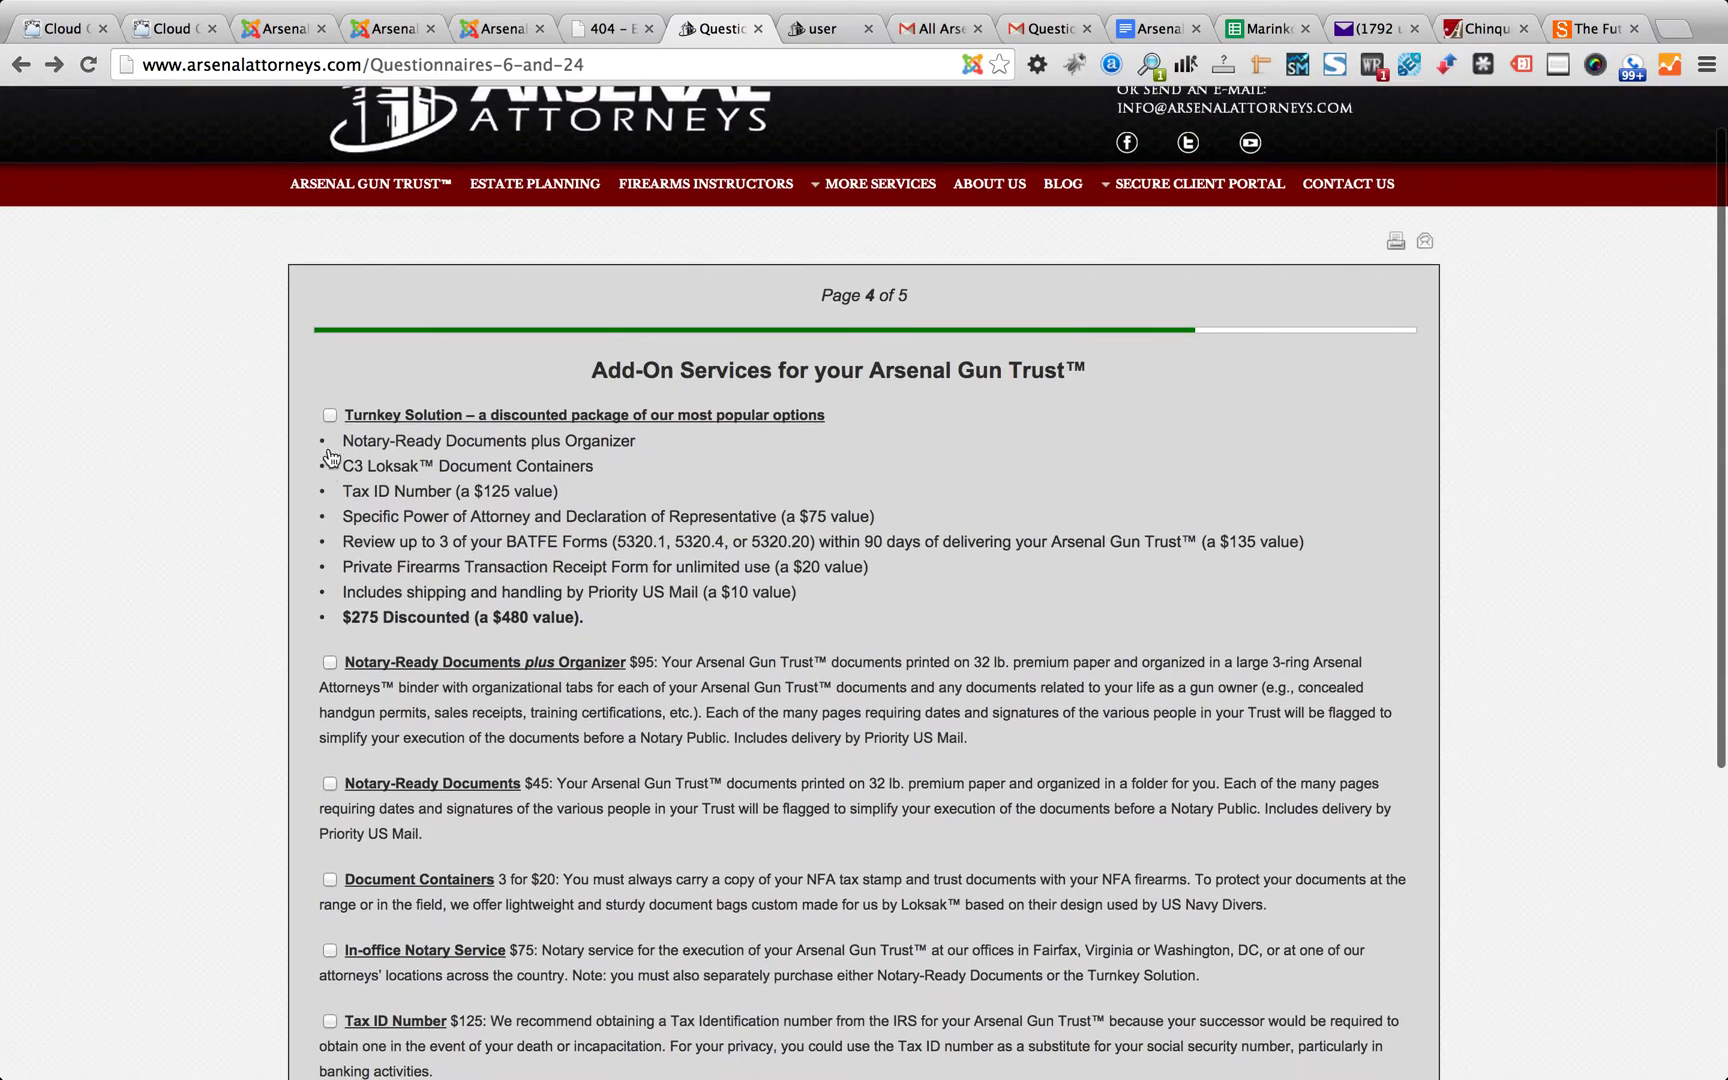
{"action": "left_click", "coordinate": [330, 476]}
{"action": "scroll", "coordinate": [677, 567], "scroll_direction": "down", "scroll_amount": 2}
{"action": "scroll", "coordinate": [677, 472], "scroll_direction": "down", "scroll_amount": 5}
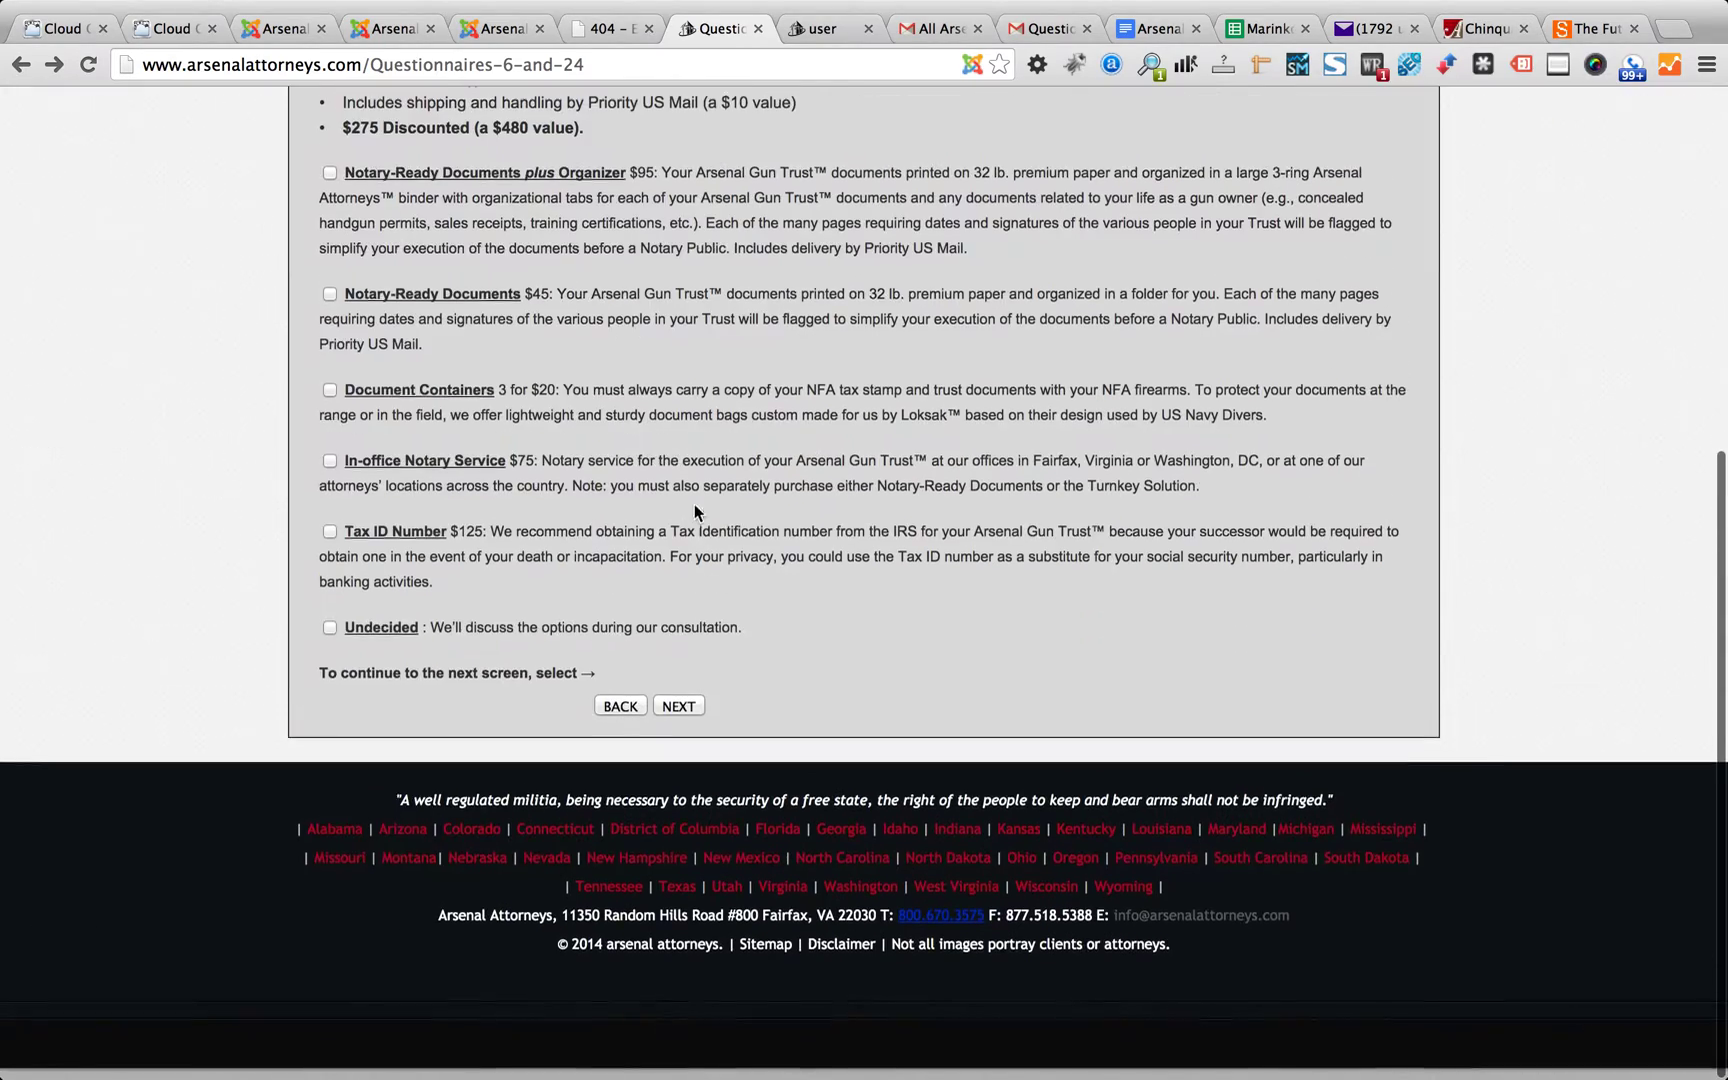
{"action": "left_click", "coordinate": [670, 722]}
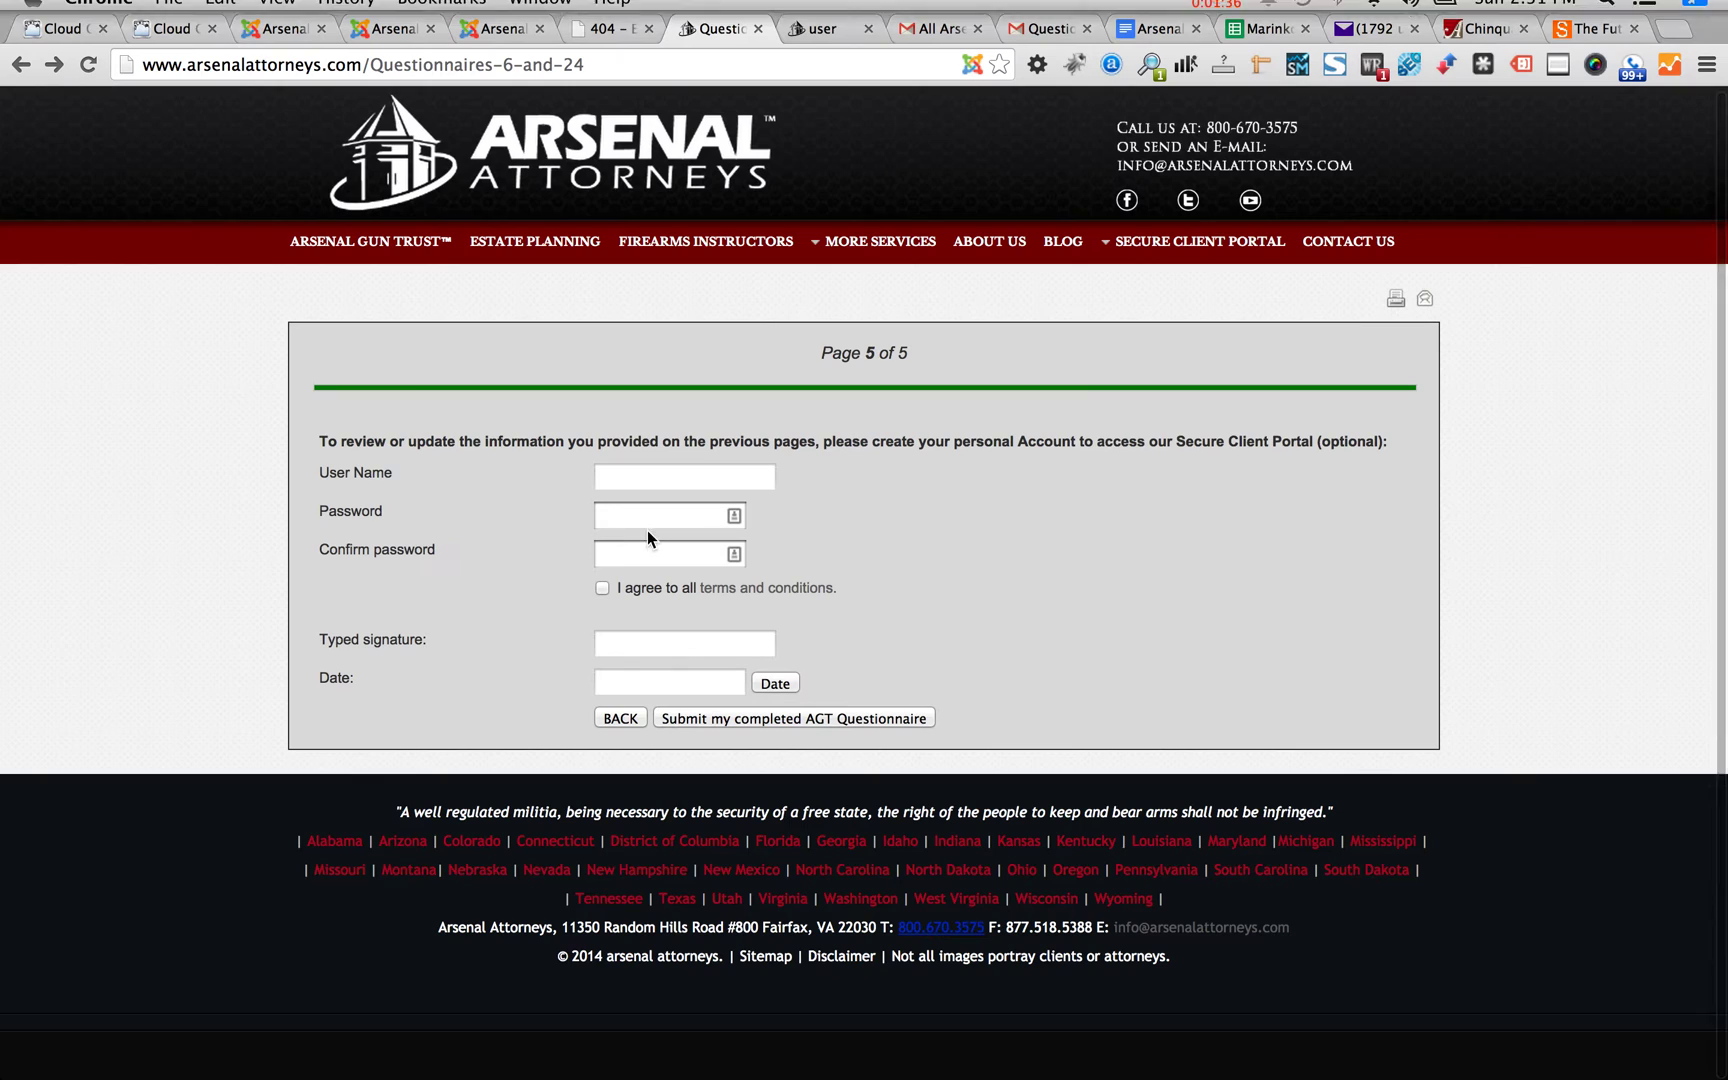
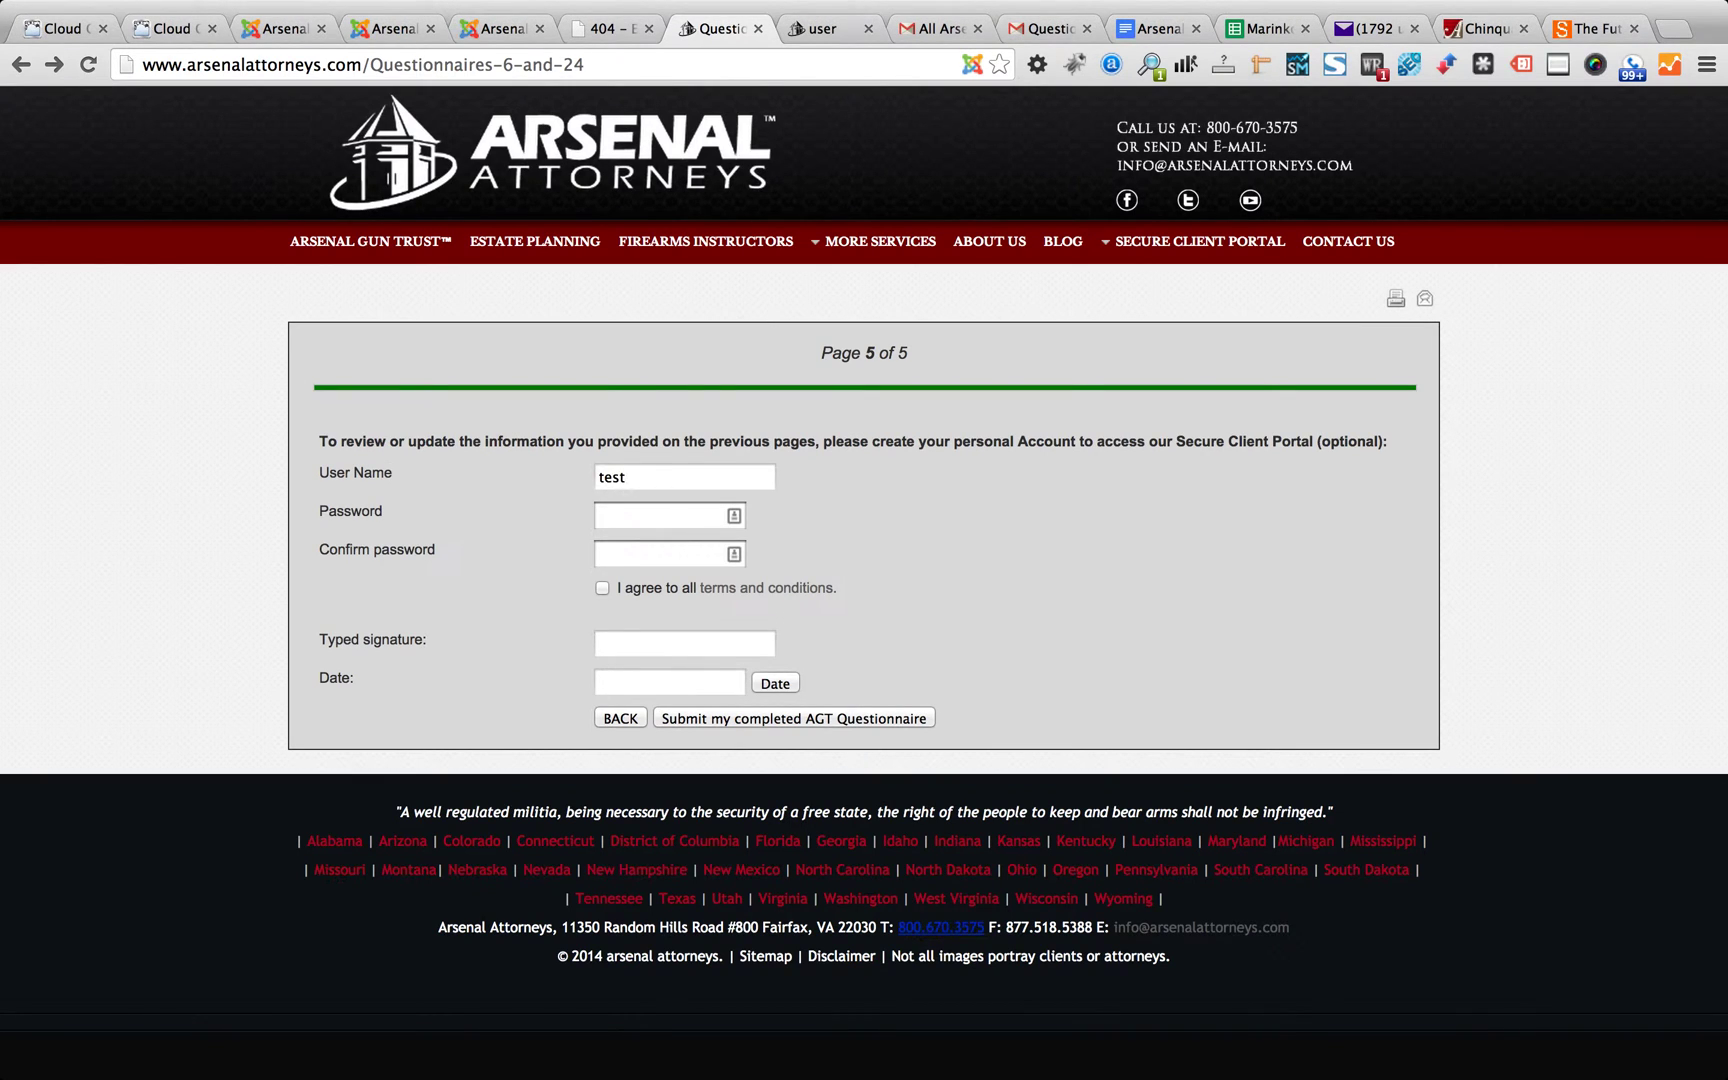
{"action": "key", "text": "Tab"}
{"action": "key", "text": "Tab"}
{"action": "left_click", "coordinate": [603, 588]}
{"action": "left_click", "coordinate": [774, 683]}
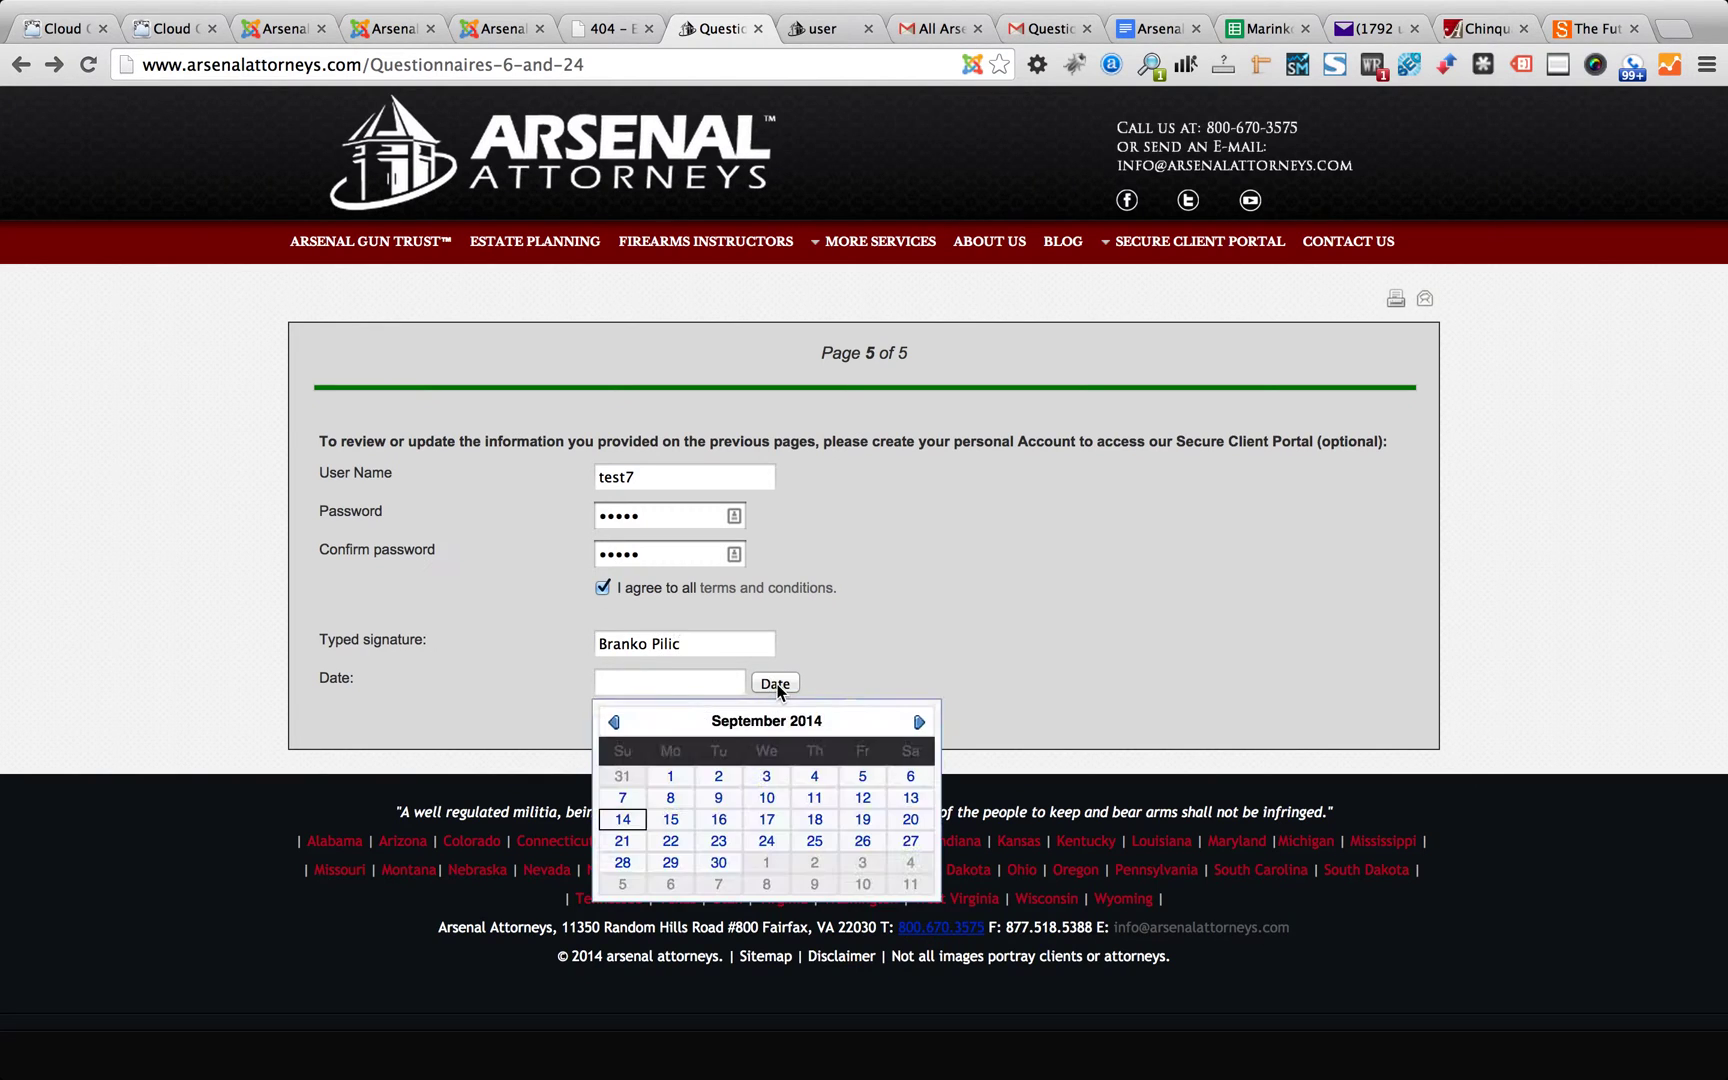
{"action": "left_click", "coordinate": [622, 820]}
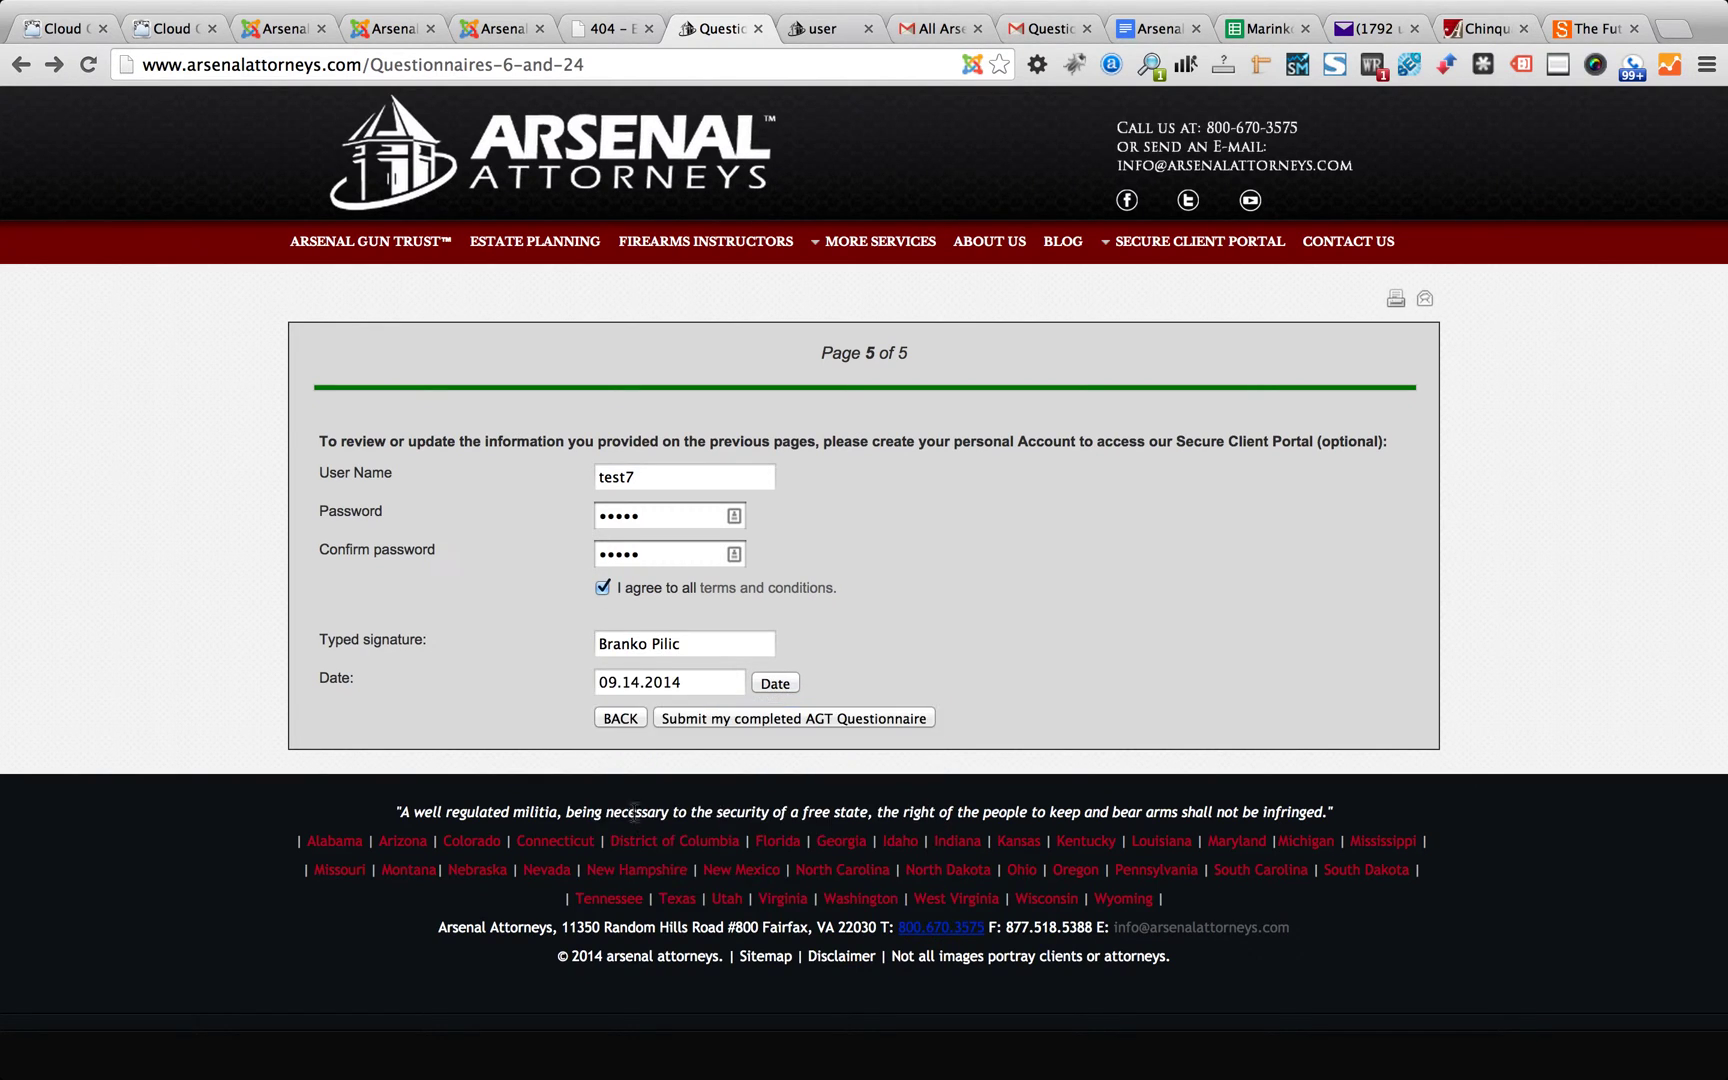
Step: Submit the questionnaire and log in to the client portal as test7
{"action": "left_click", "coordinate": [726, 722]}
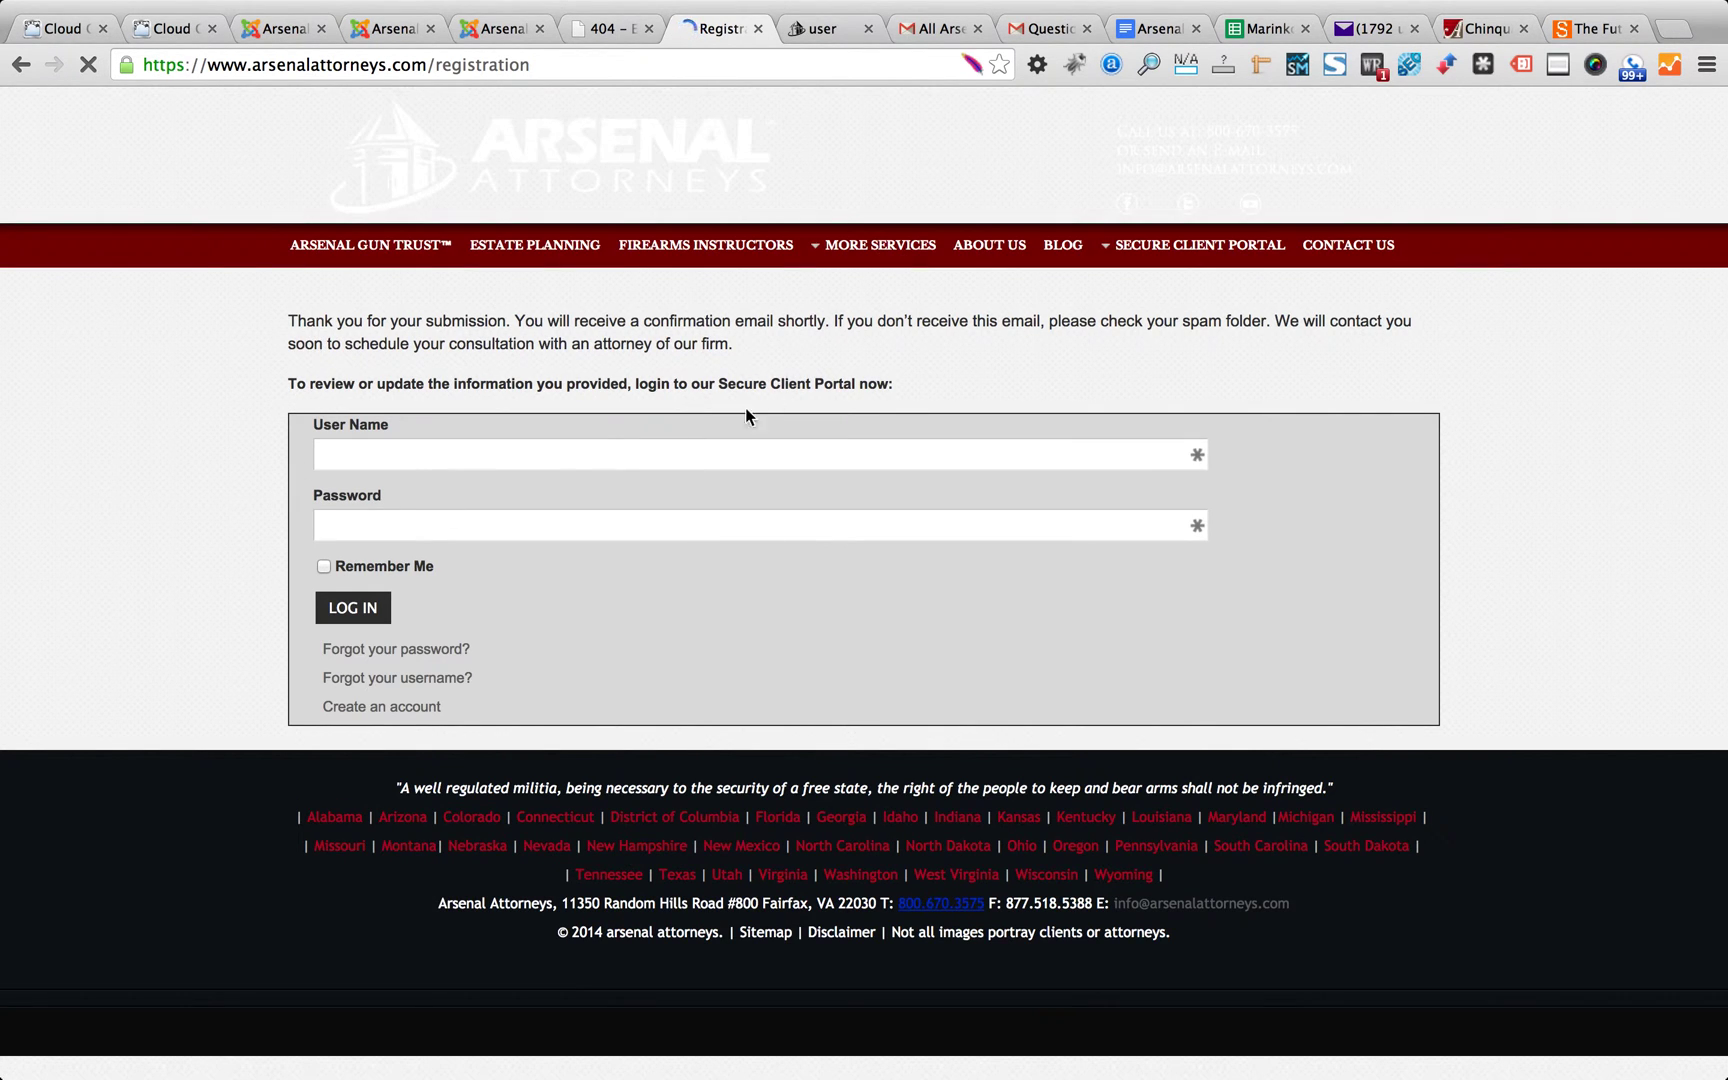
{"action": "left_click", "coordinate": [543, 459]}
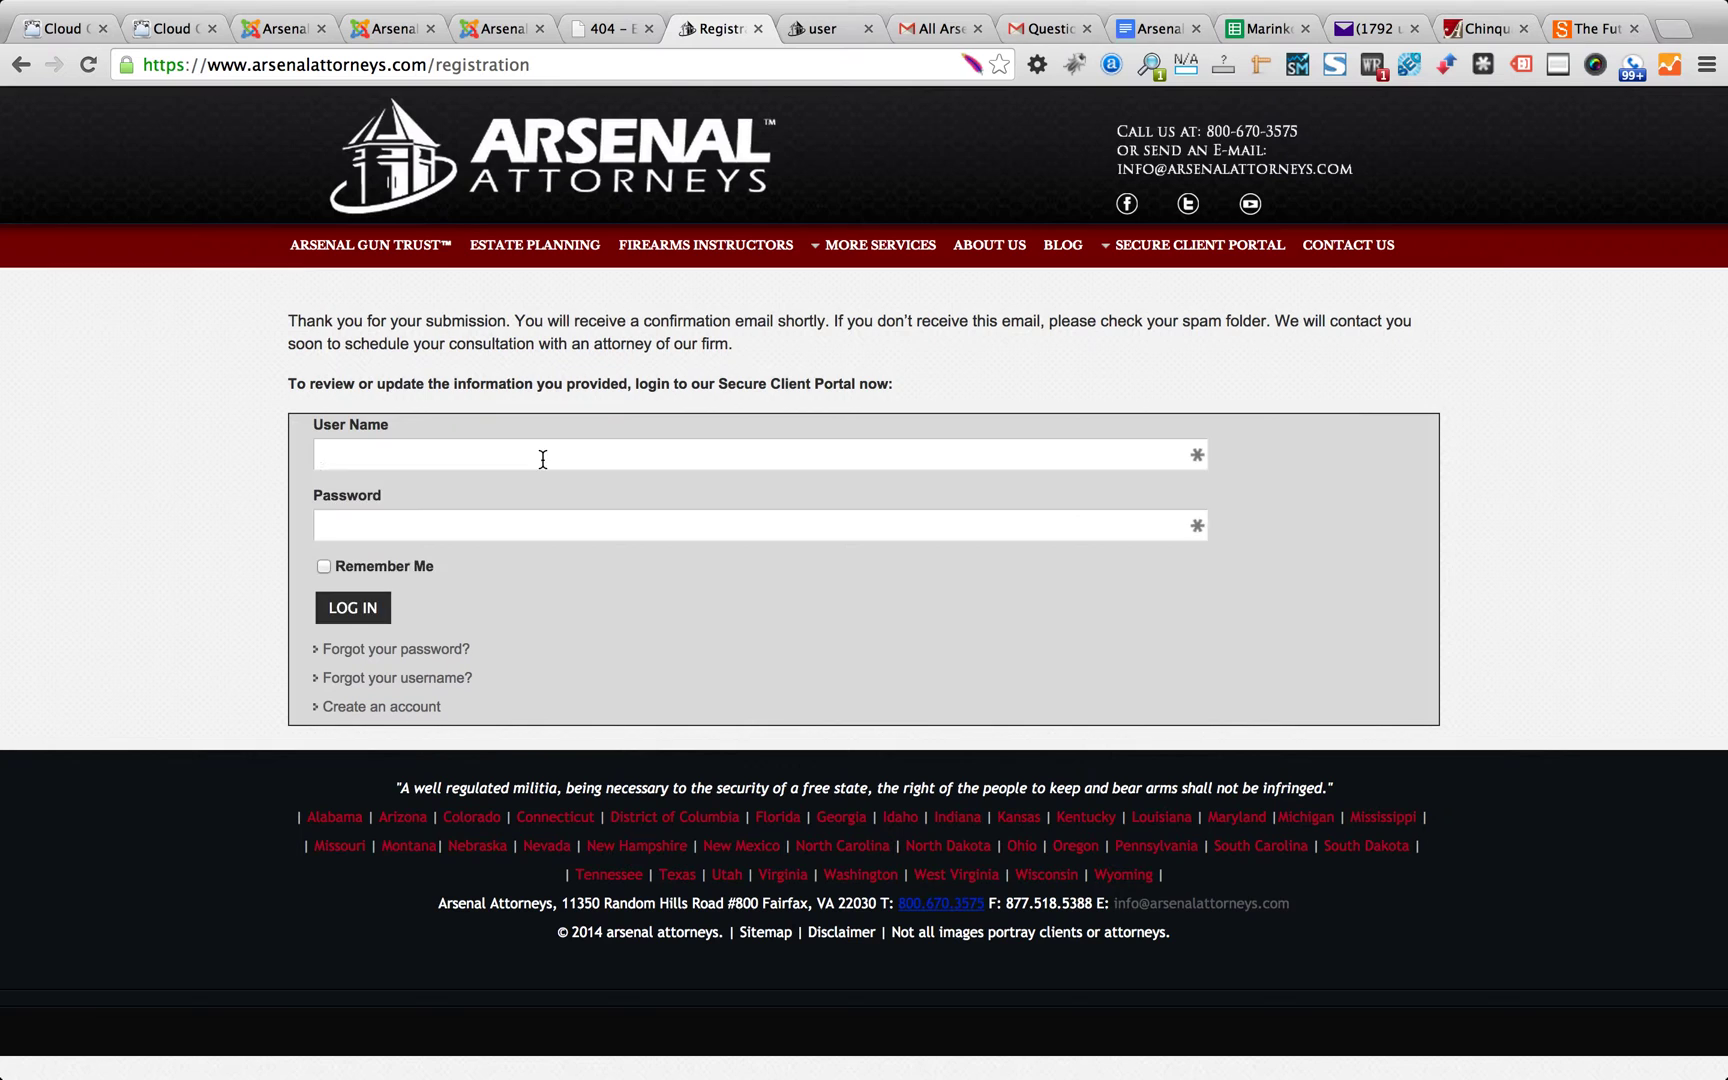
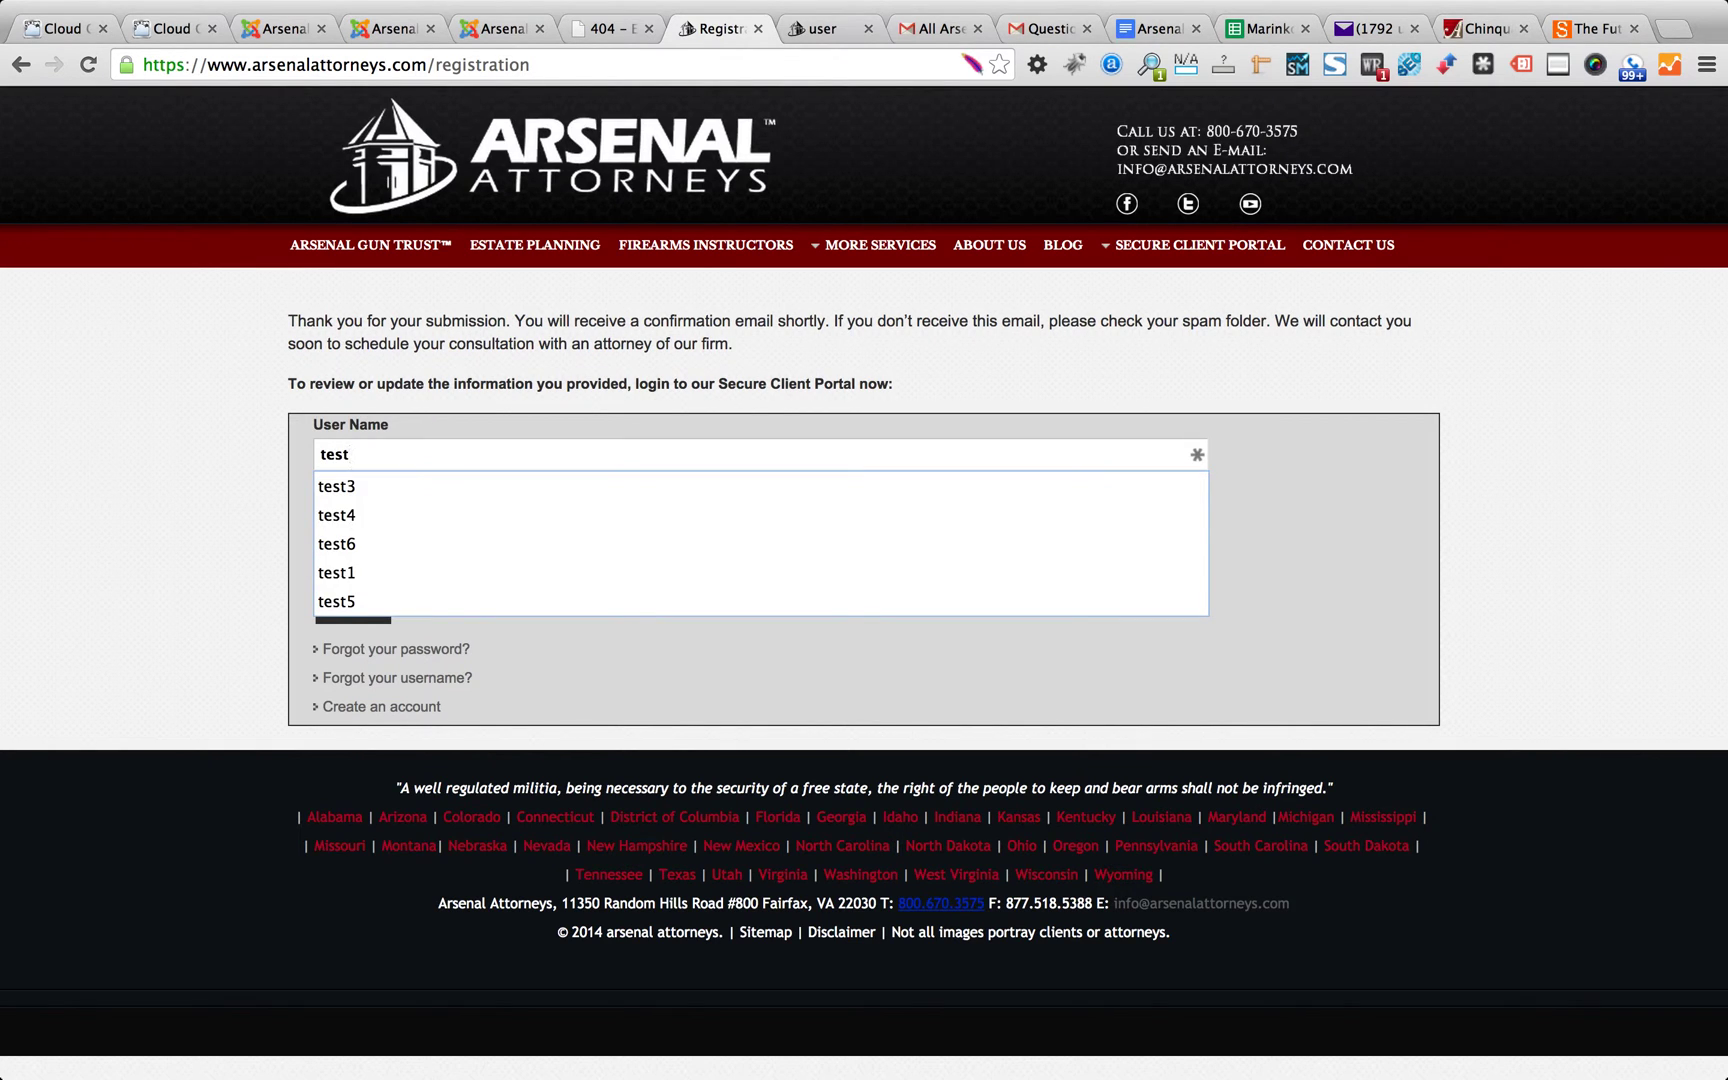
{"action": "type", "text": "7"}
{"action": "key", "text": "Tab"}
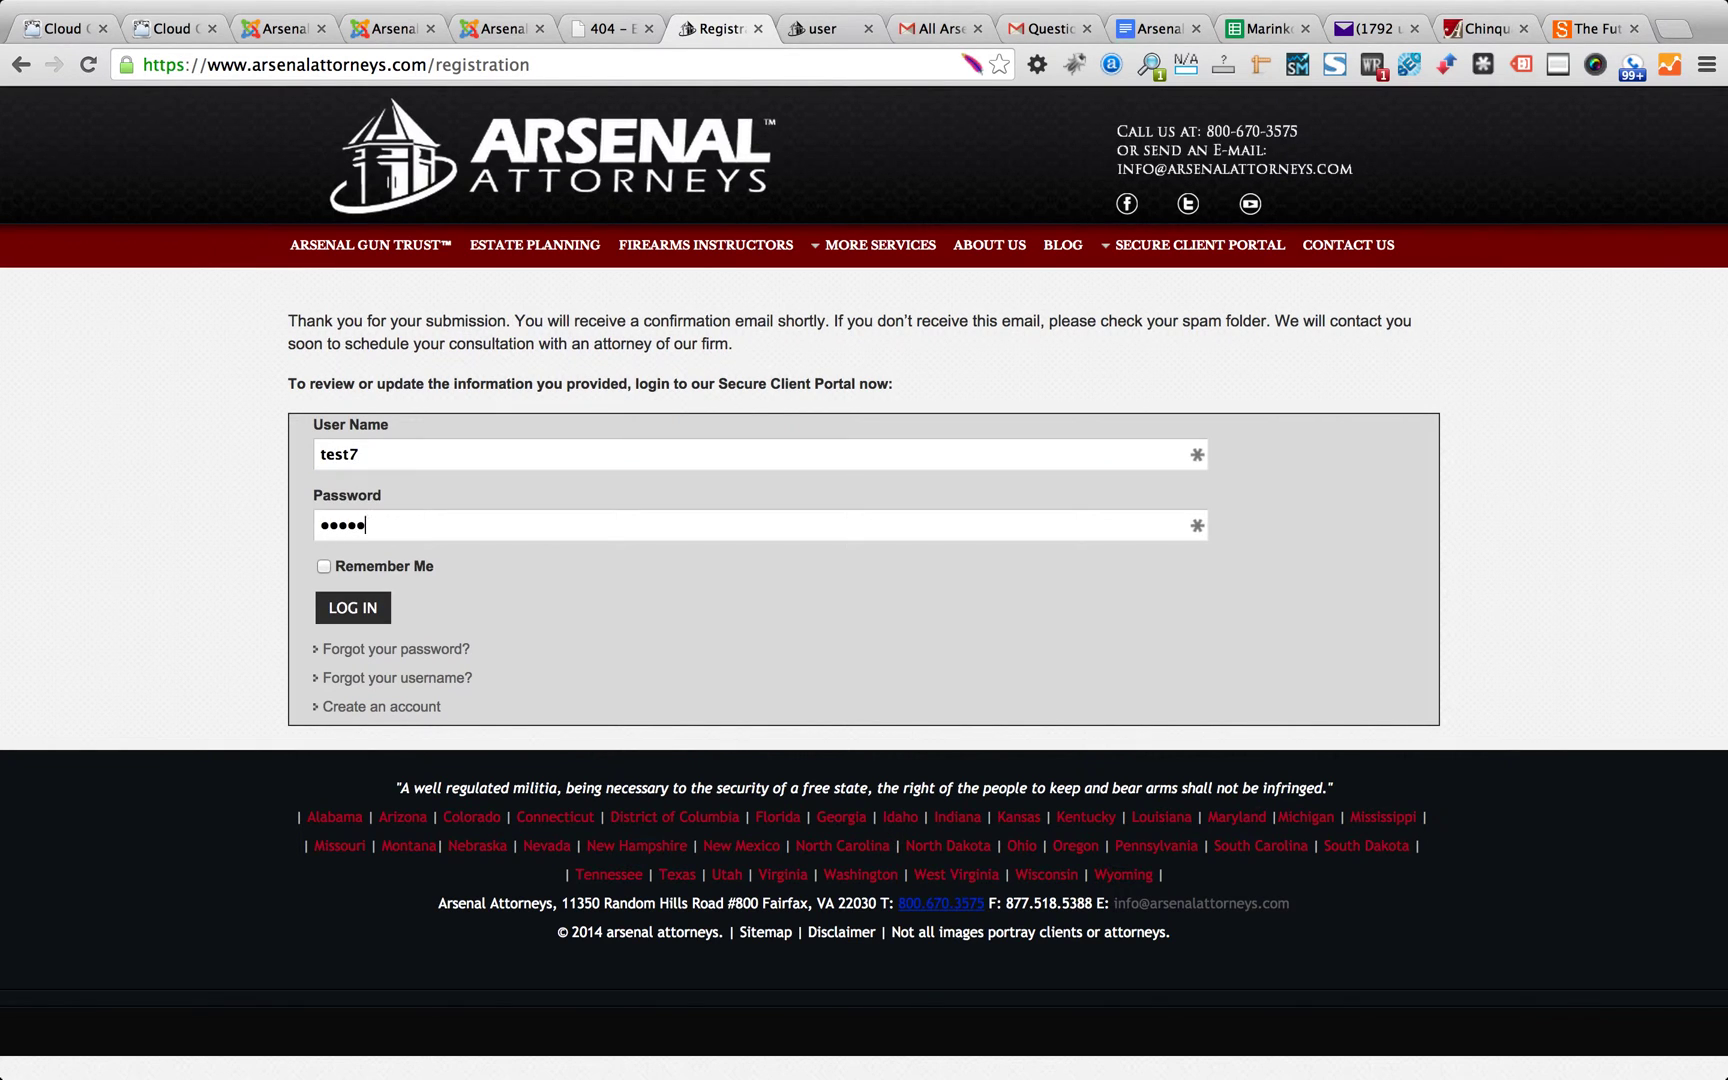
{"action": "left_click", "coordinate": [354, 608]}
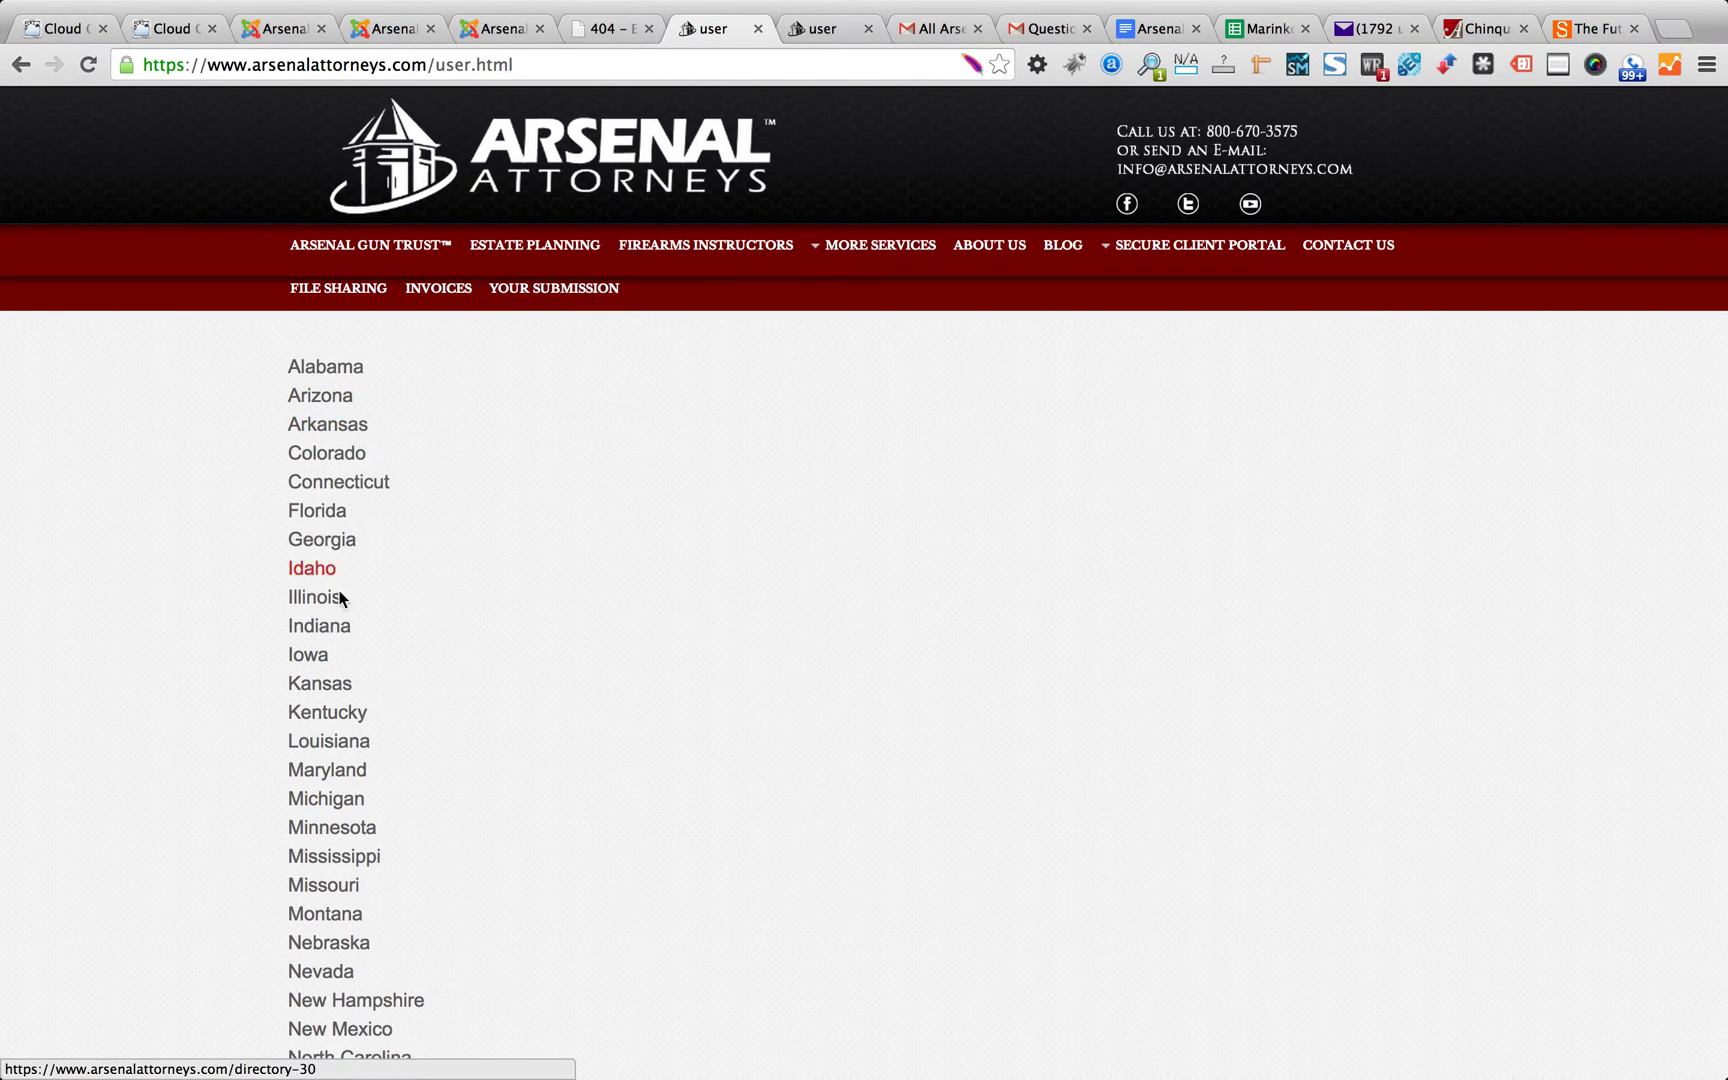
{"action": "scroll", "coordinate": [378, 621], "scroll_direction": "down", "scroll_amount": 10}
{"action": "scroll", "coordinate": [378, 405], "scroll_direction": "up", "scroll_amount": 8}
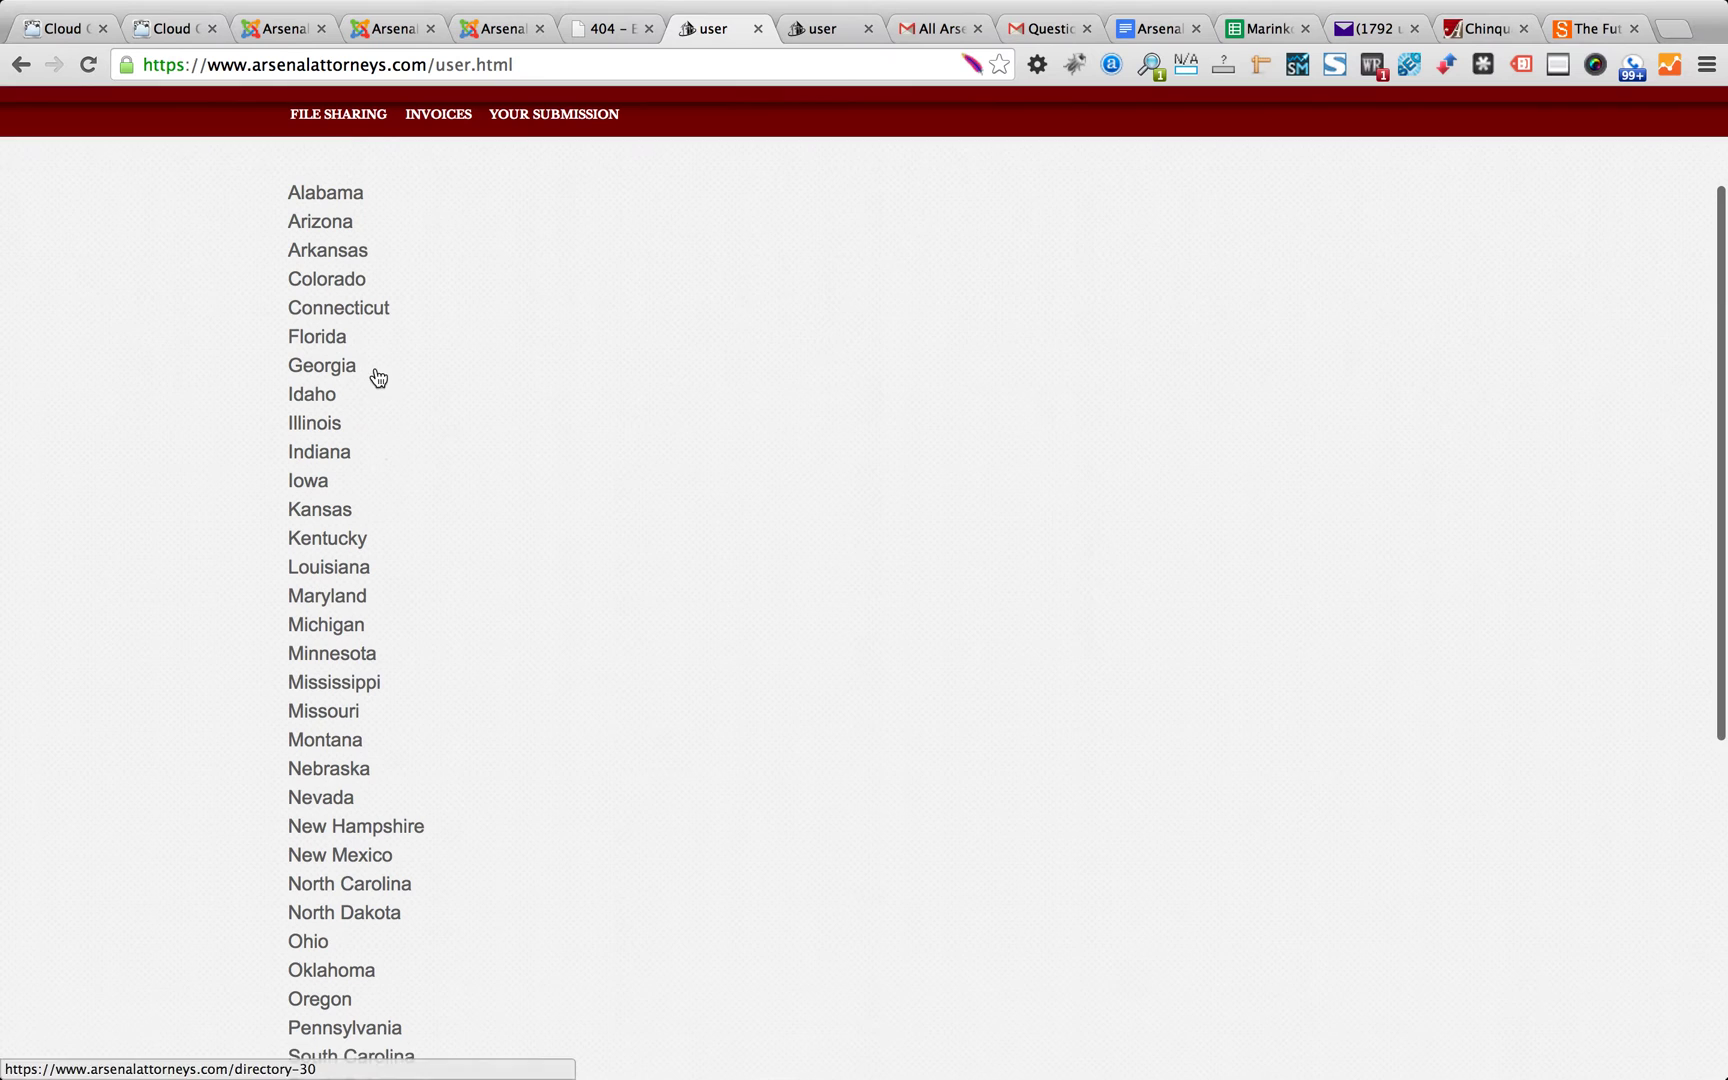
{"action": "scroll", "coordinate": [378, 376], "scroll_direction": "up", "scroll_amount": 1}
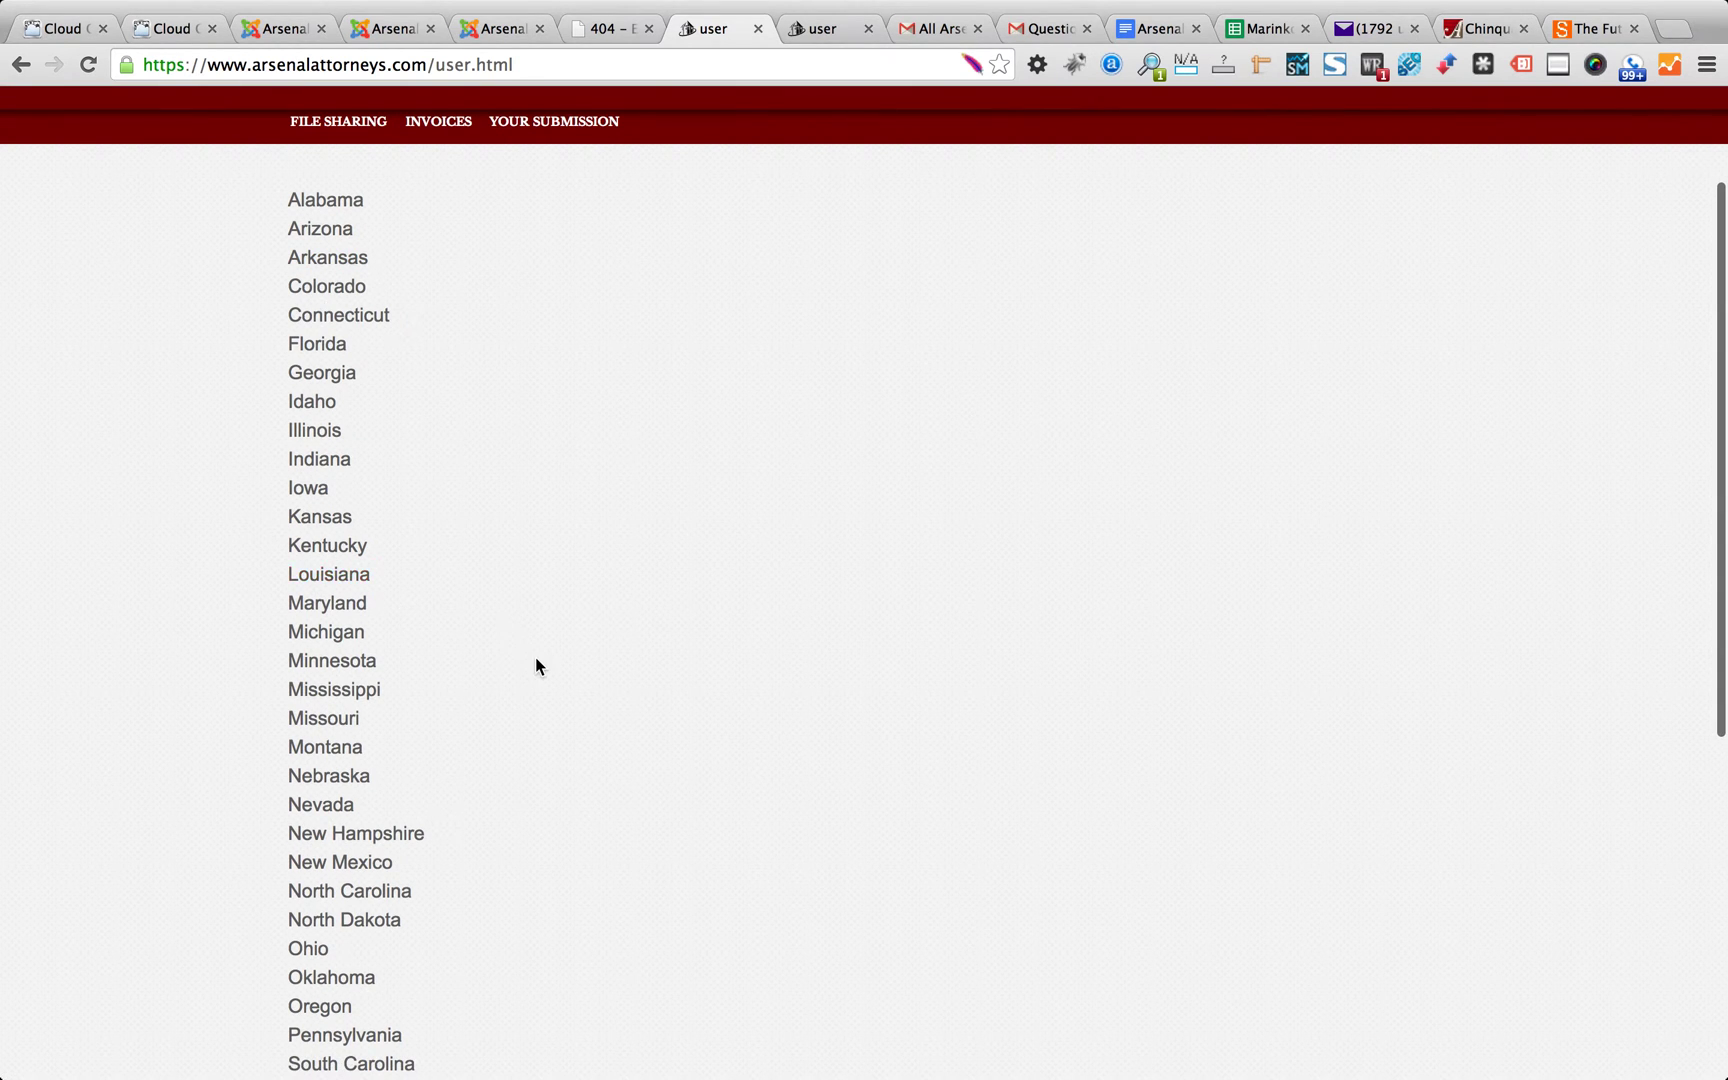
{"action": "scroll", "coordinate": [536, 665], "scroll_direction": "down", "scroll_amount": 2}
{"action": "scroll", "coordinate": [536, 664], "scroll_direction": "up", "scroll_amount": 3}
{"action": "scroll", "coordinate": [535, 657], "scroll_direction": "up", "scroll_amount": 1}
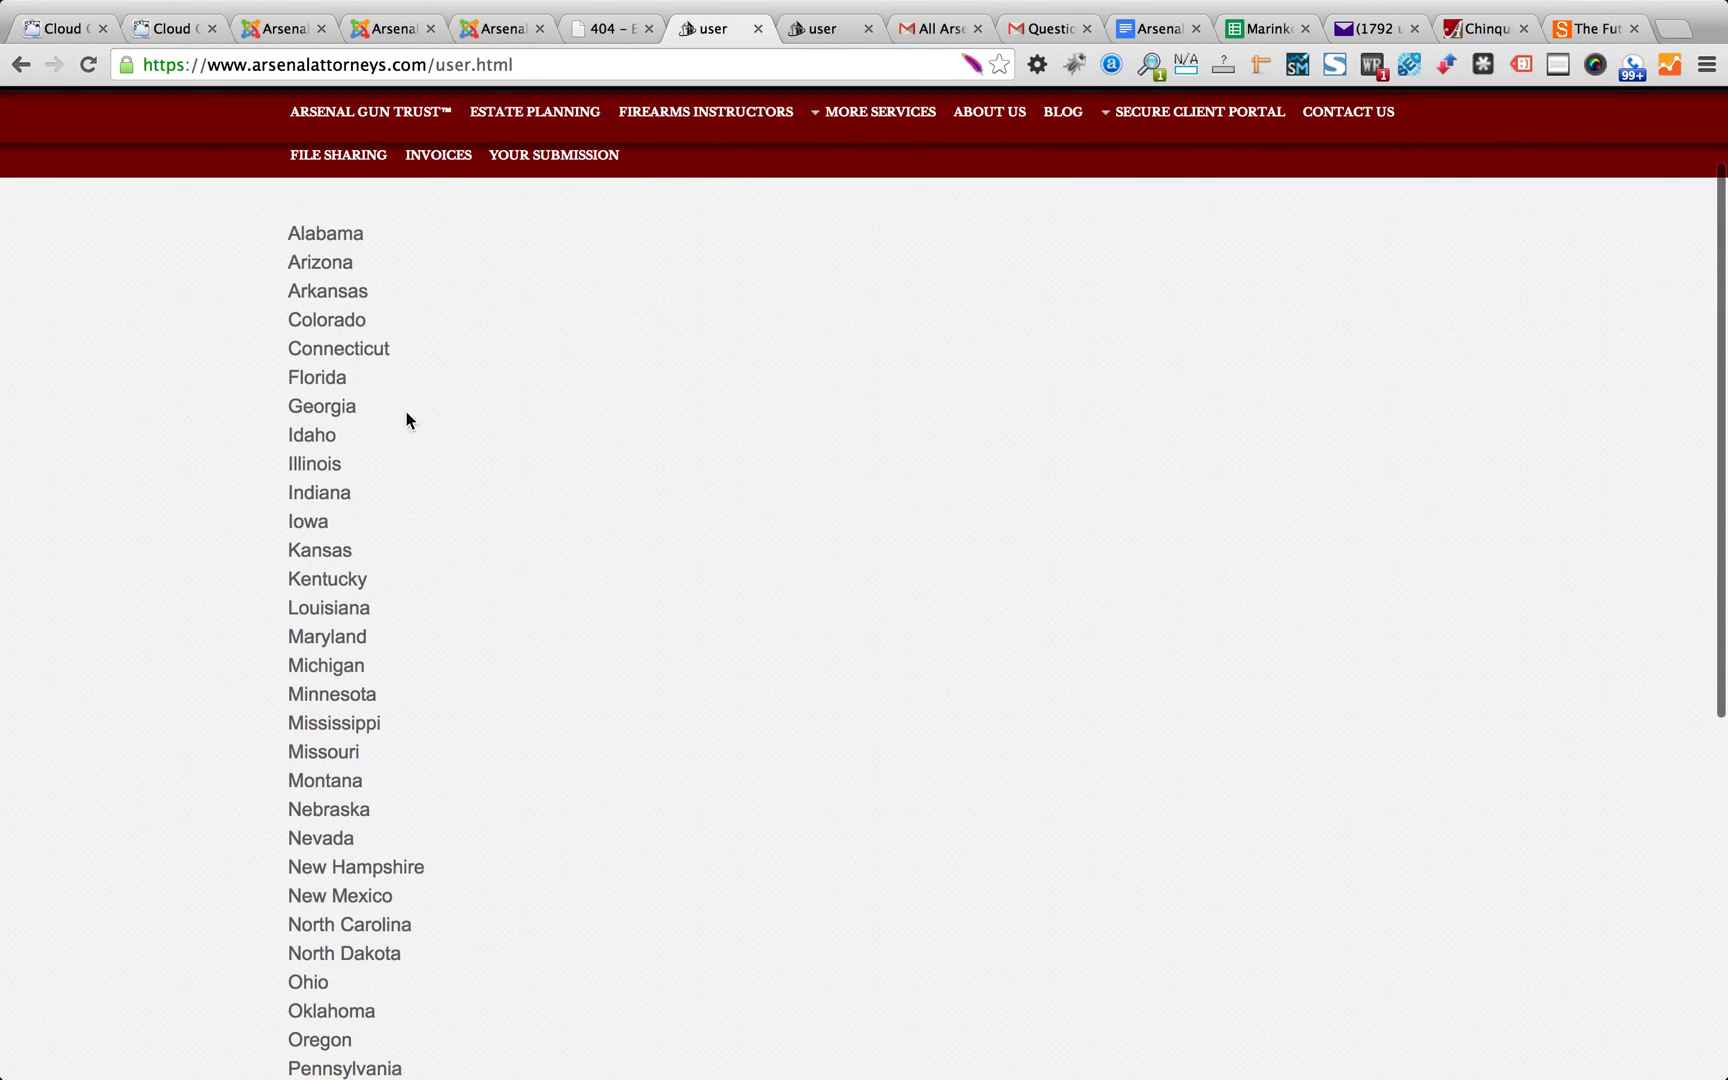
Step: Open Georgia from the state list to show the submissions directory
{"action": "left_click", "coordinate": [328, 410]}
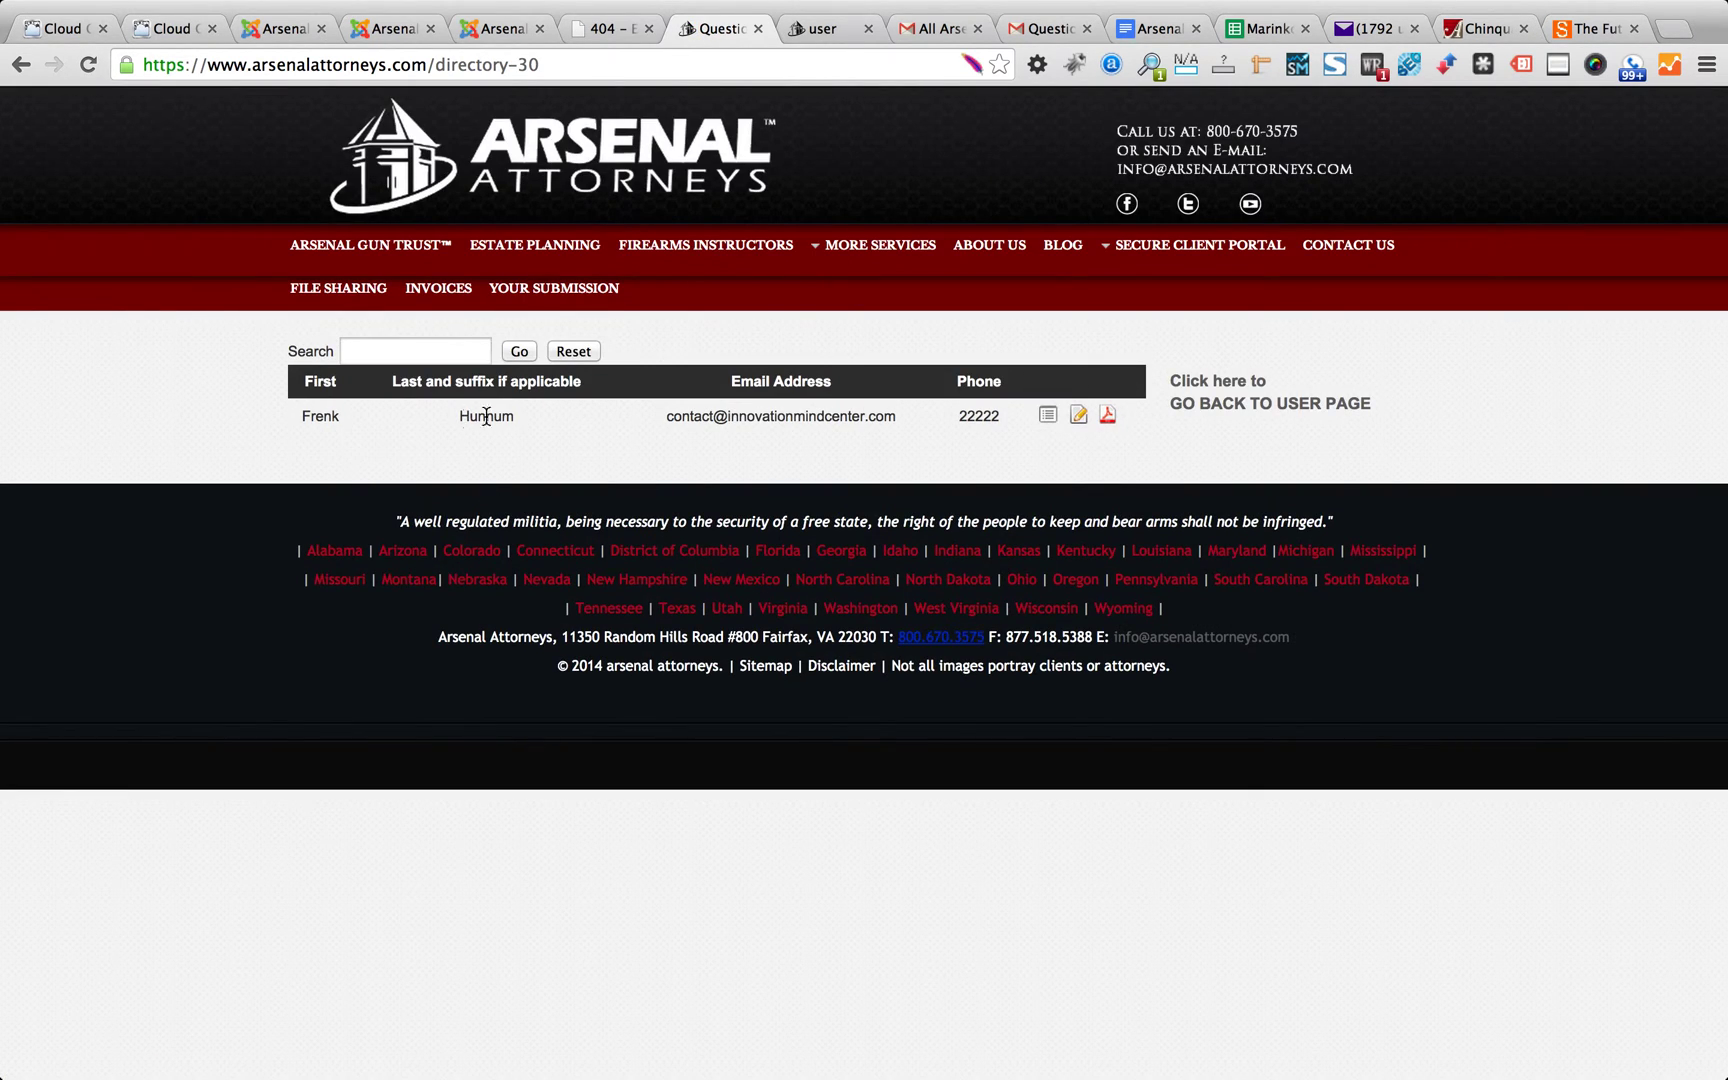
{"action": "left_click", "coordinate": [1050, 417]}
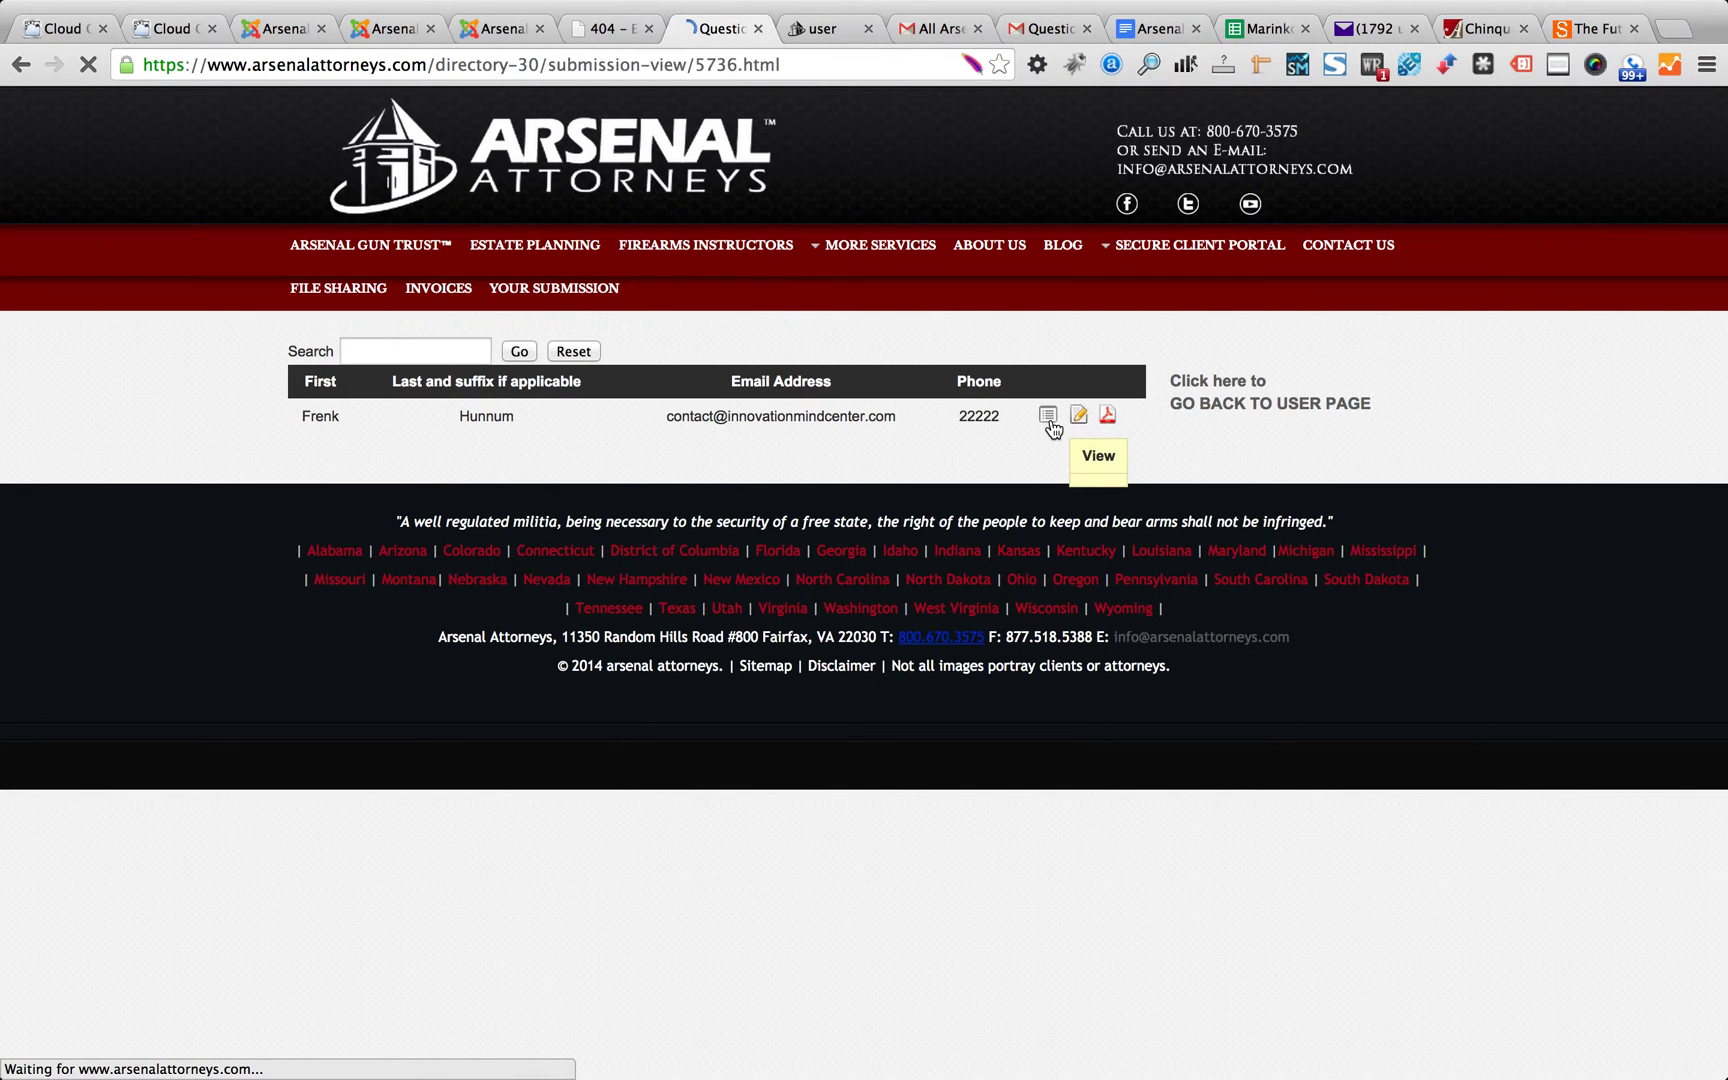
{"action": "scroll", "coordinate": [942, 699], "scroll_direction": "down", "scroll_amount": 5}
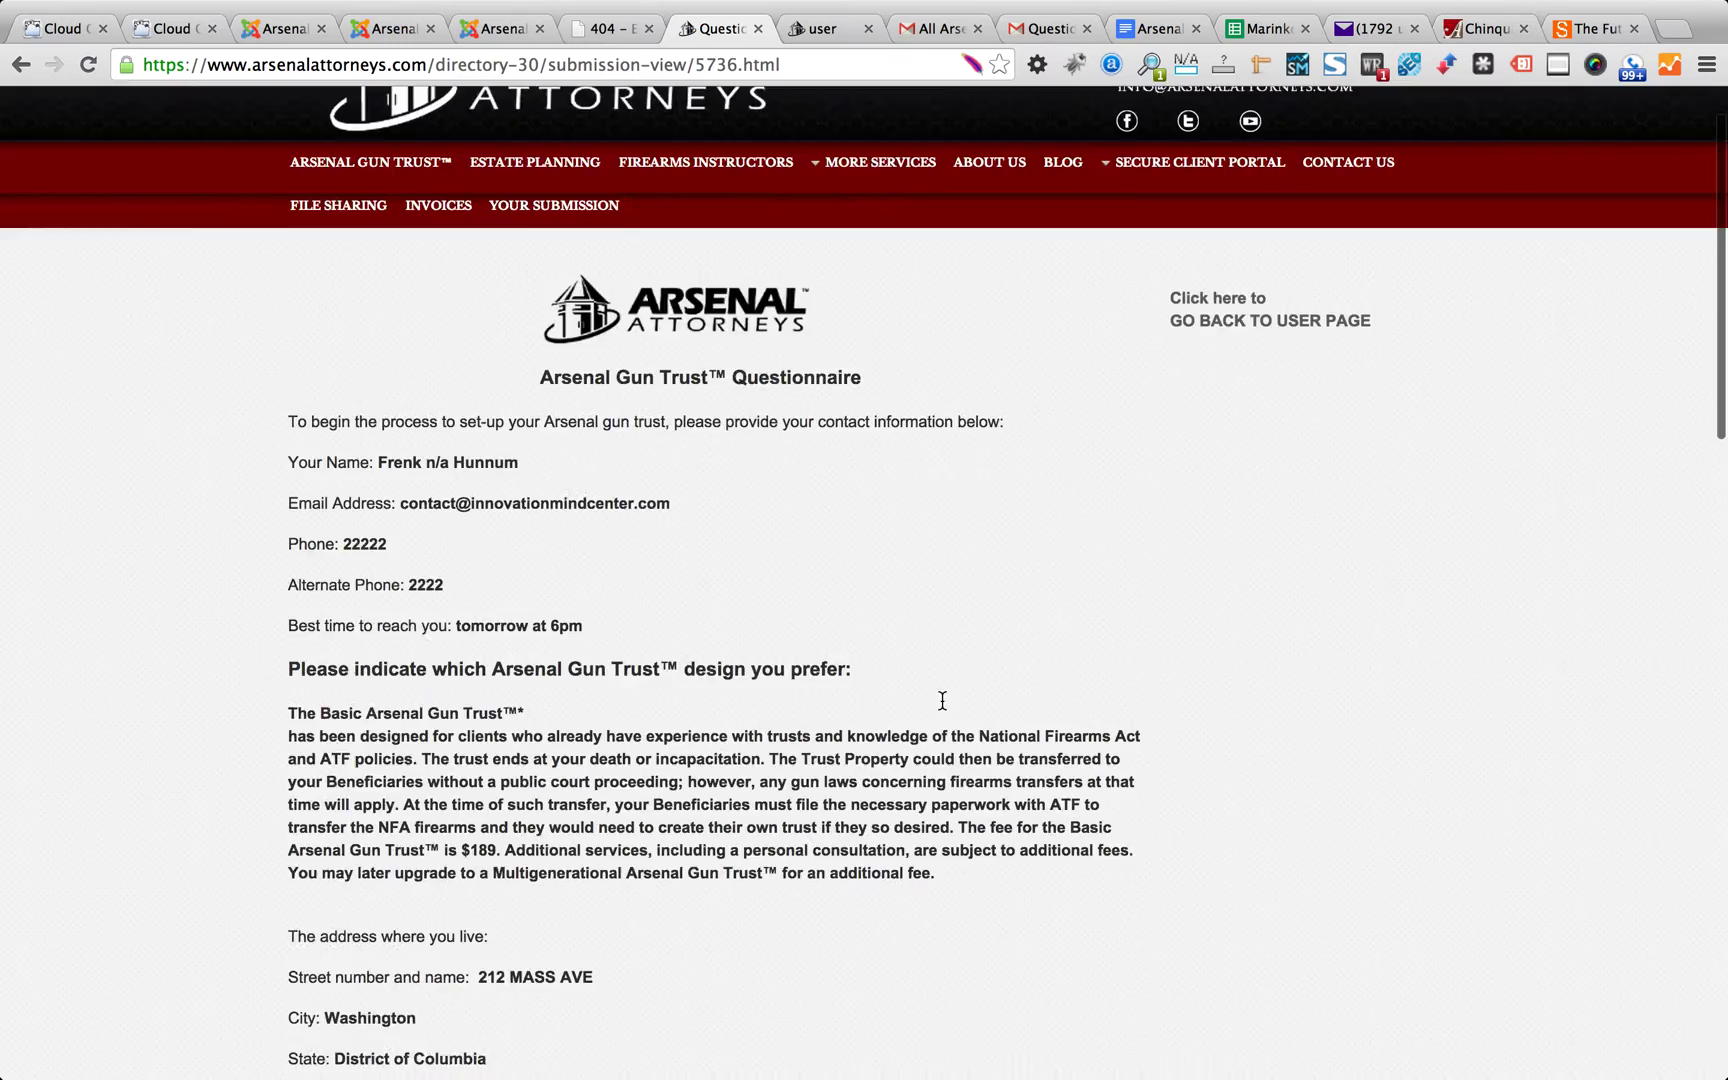
{"action": "scroll", "coordinate": [941, 700], "scroll_direction": "down", "scroll_amount": 15}
{"action": "scroll", "coordinate": [942, 699], "scroll_direction": "down", "scroll_amount": 5}
{"action": "scroll", "coordinate": [941, 700], "scroll_direction": "down", "scroll_amount": 5}
{"action": "scroll", "coordinate": [942, 700], "scroll_direction": "up", "scroll_amount": 20}
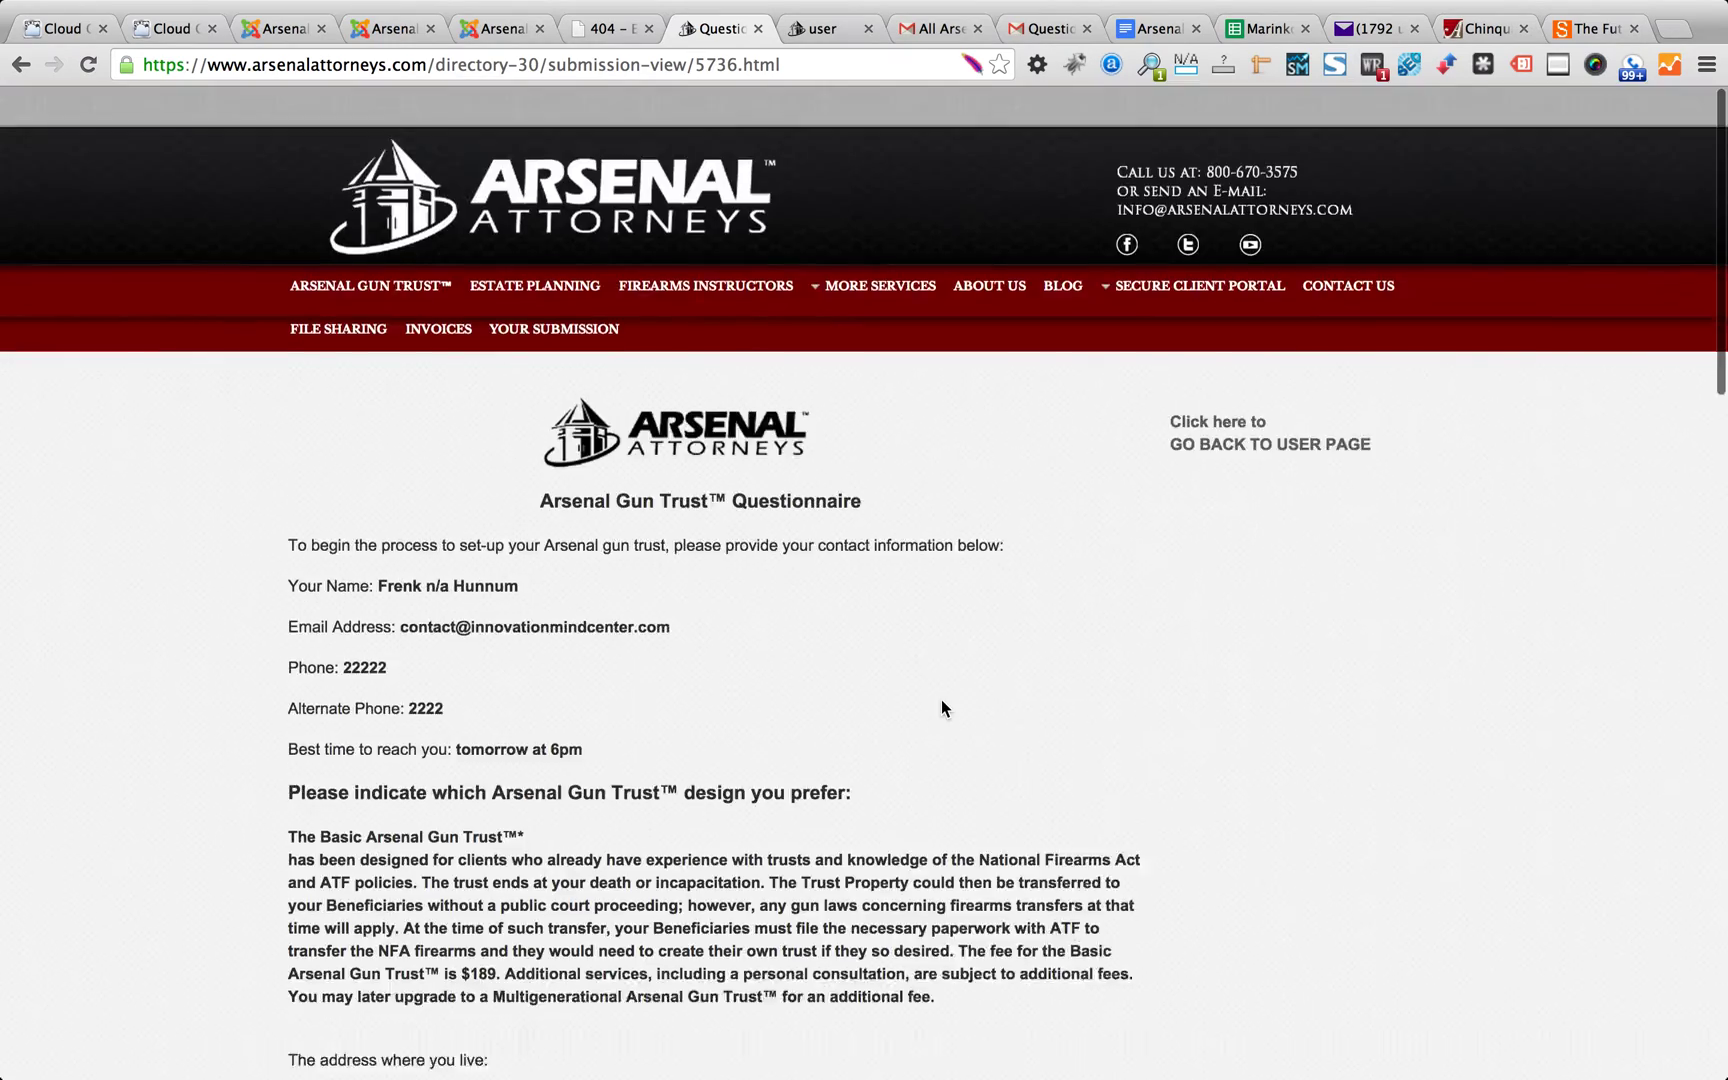
{"action": "scroll", "coordinate": [941, 699], "scroll_direction": "down", "scroll_amount": 15}
{"action": "scroll", "coordinate": [941, 699], "scroll_direction": "down", "scroll_amount": 10}
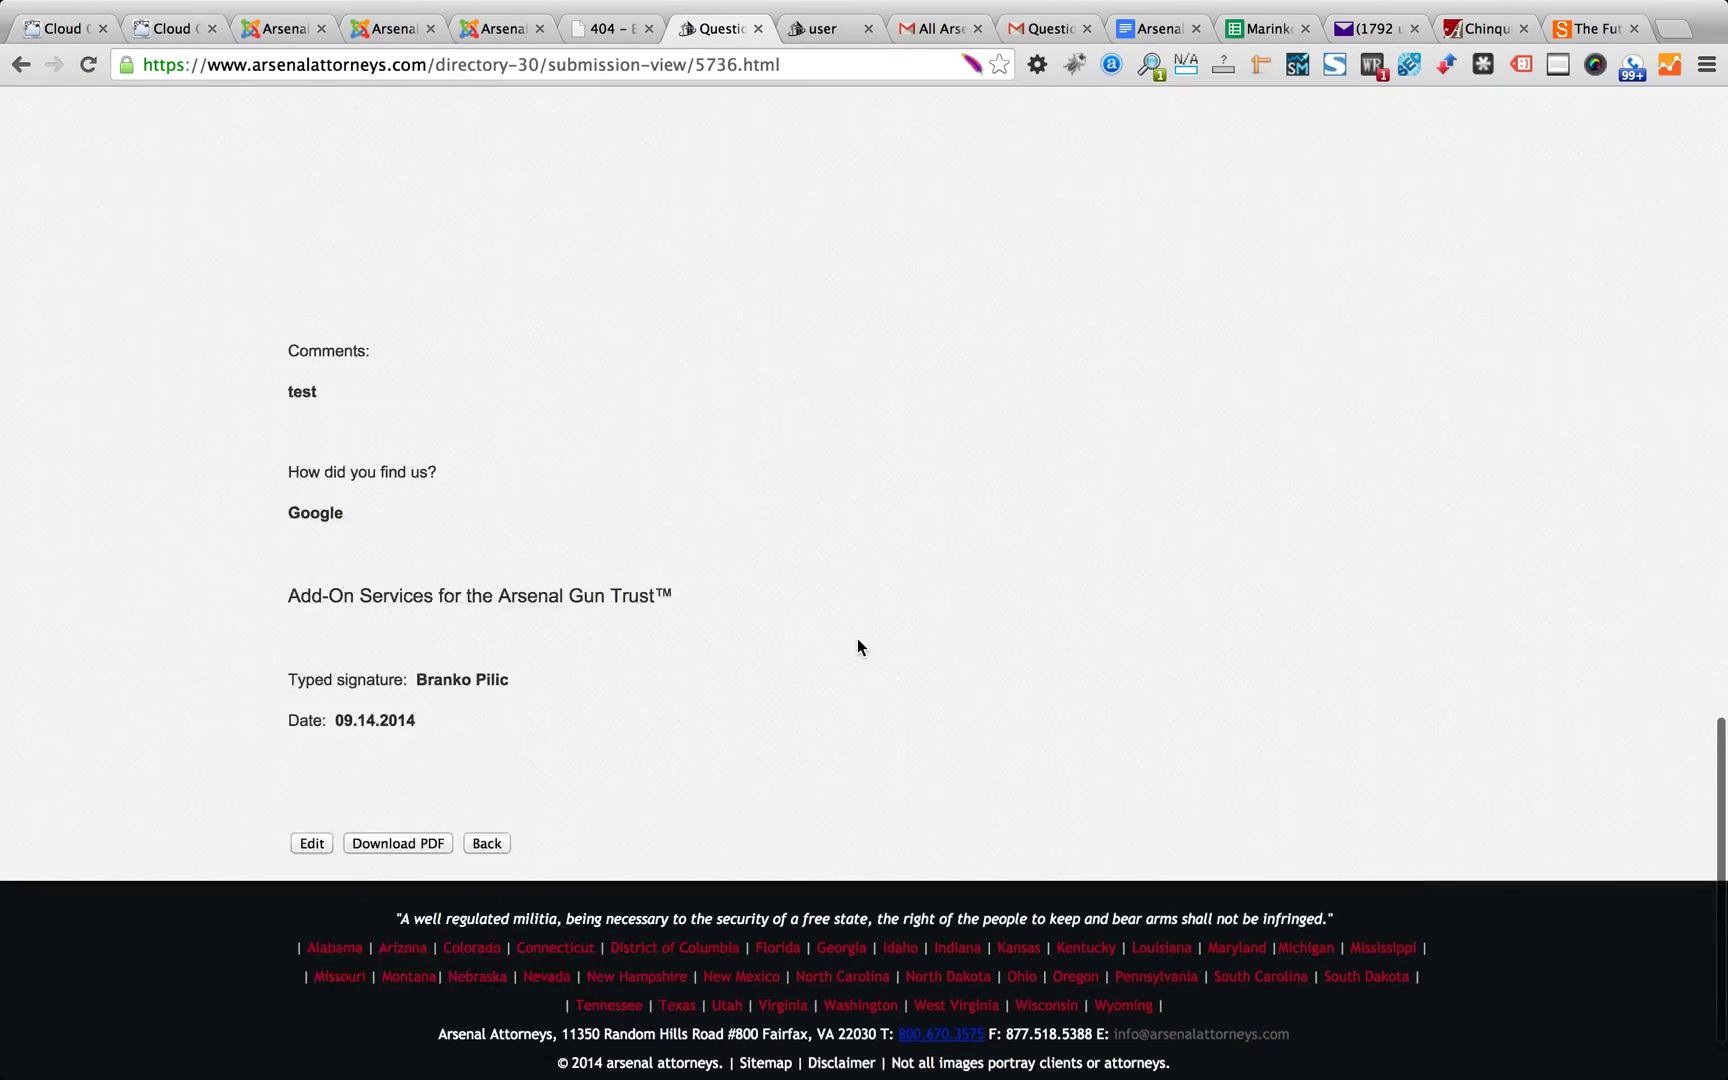
{"action": "scroll", "coordinate": [857, 639], "scroll_direction": "up", "scroll_amount": 20}
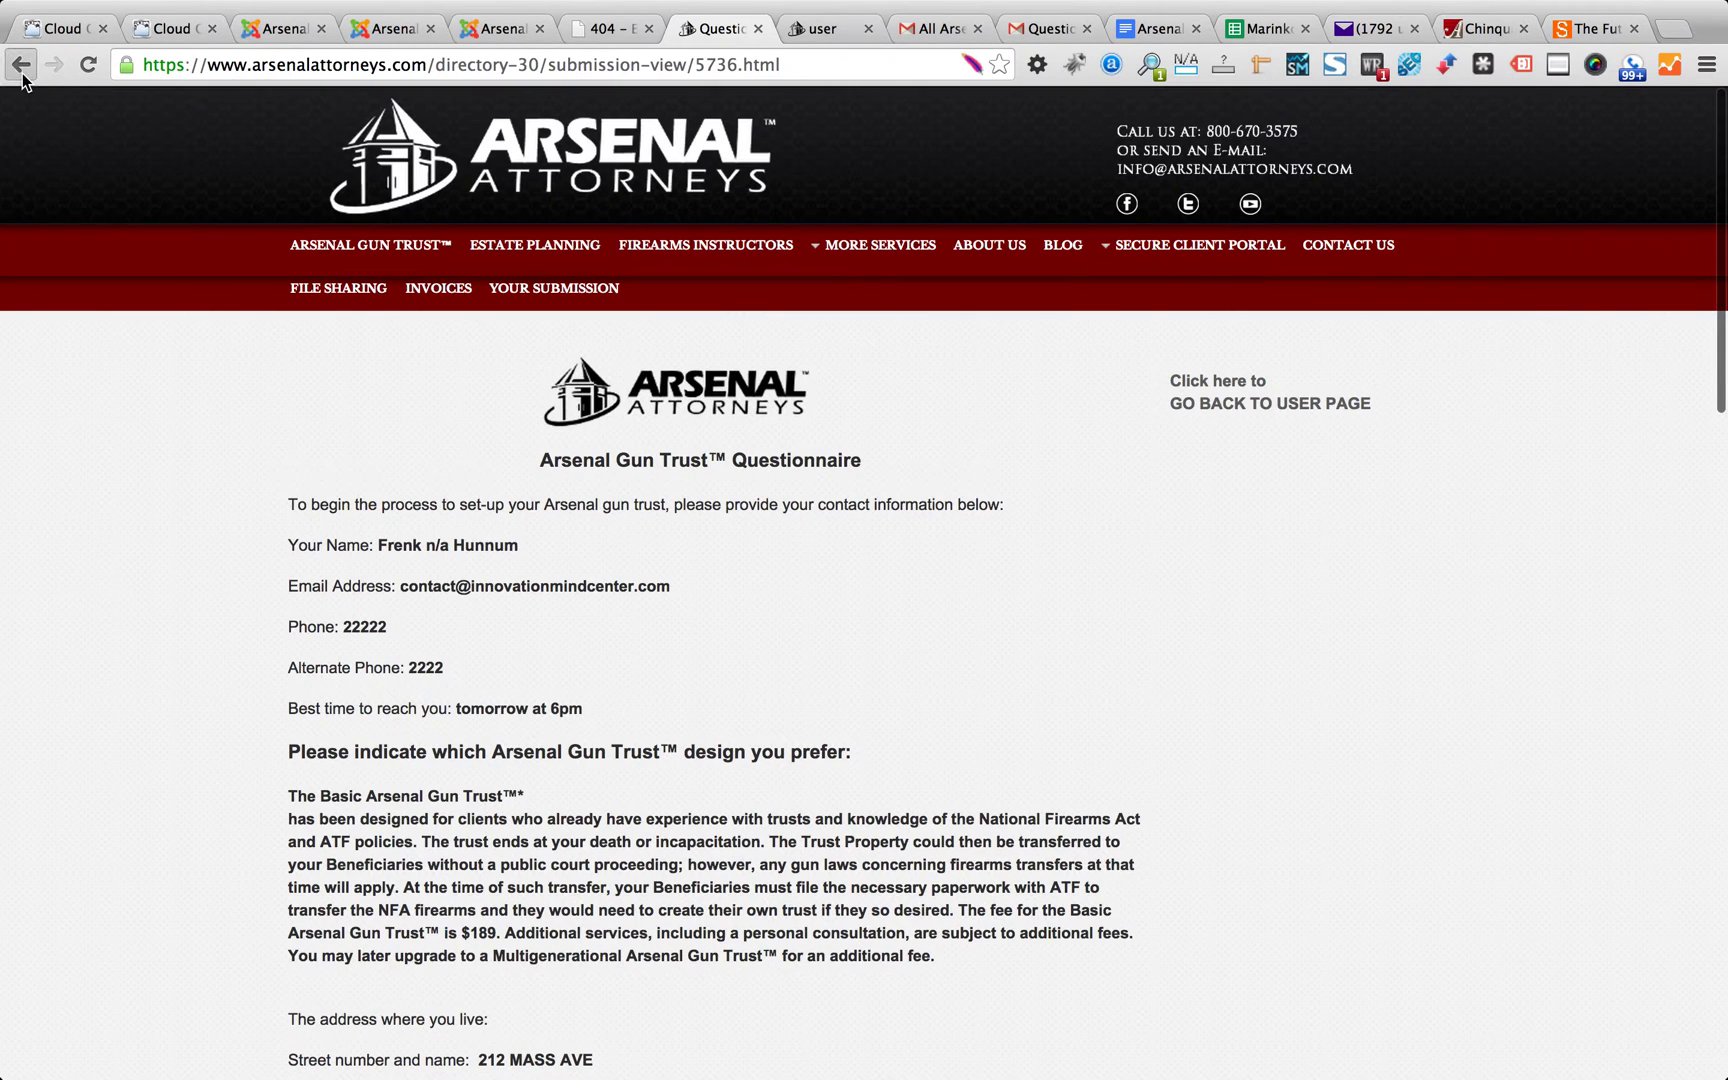
{"action": "left_click", "coordinate": [22, 63]}
{"action": "left_click", "coordinate": [1079, 414]}
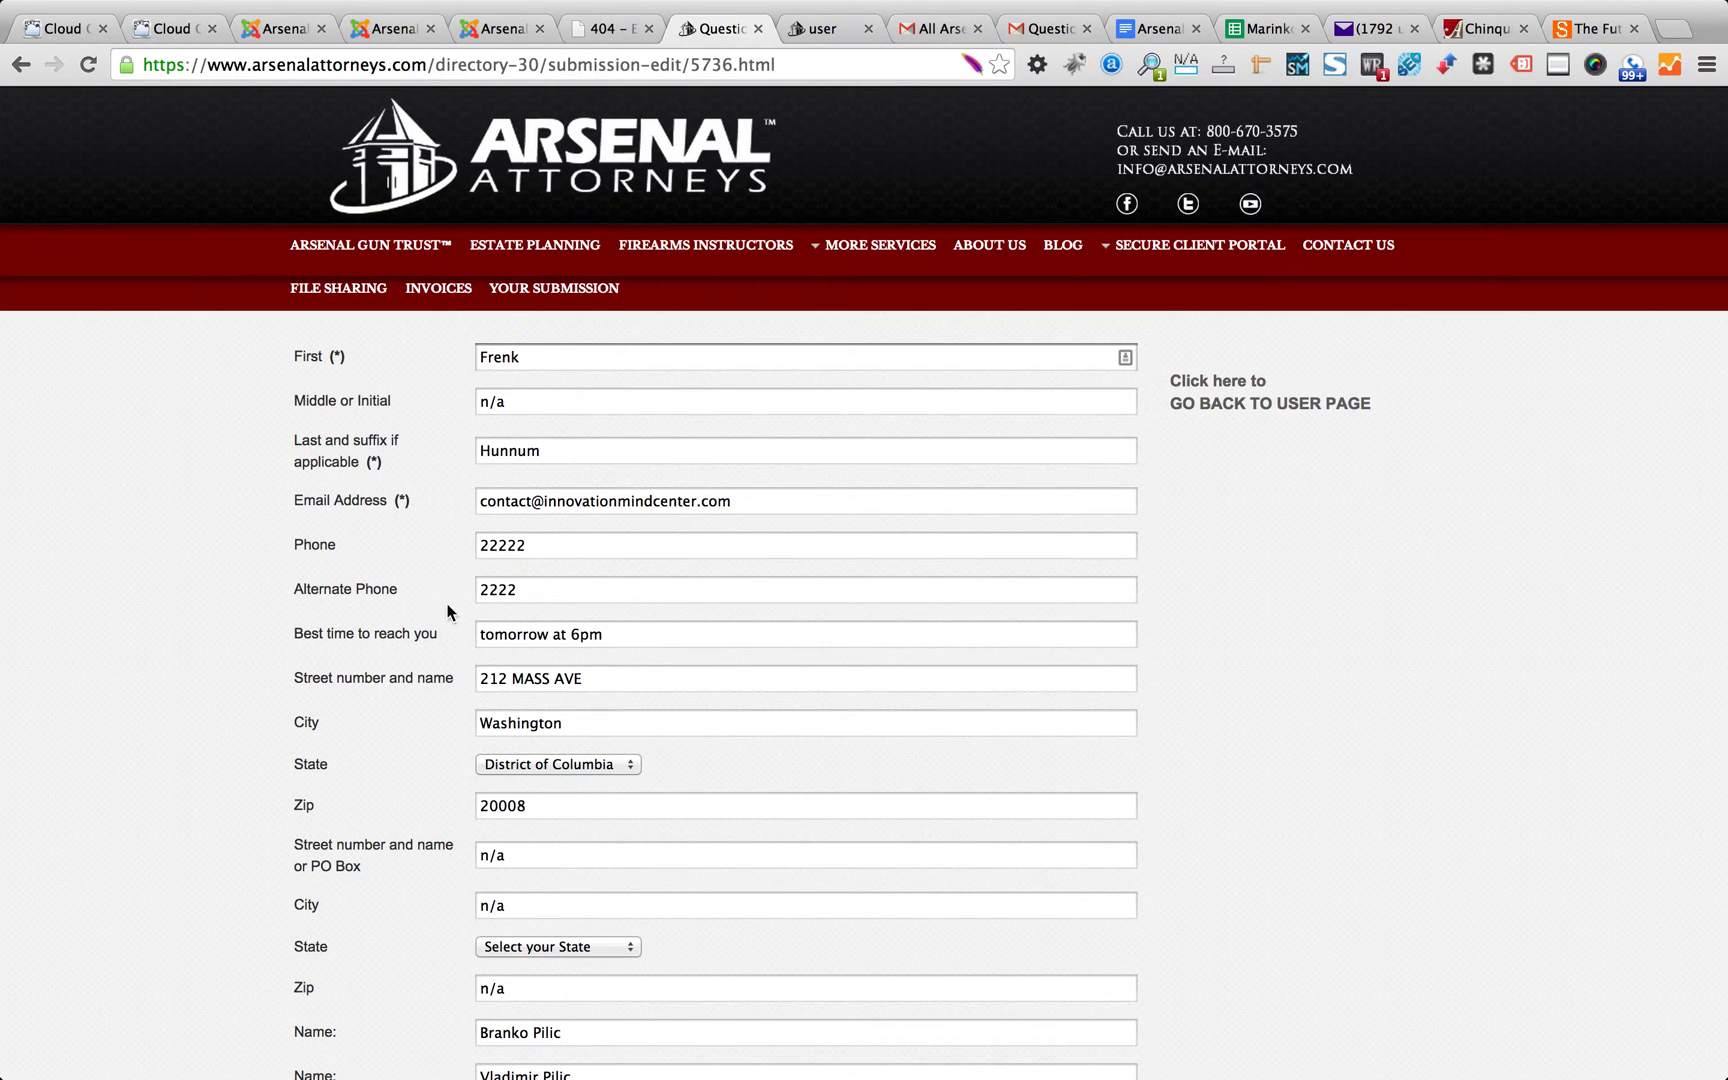
{"action": "scroll", "coordinate": [714, 729], "scroll_direction": "down", "scroll_amount": 5}
{"action": "scroll", "coordinate": [714, 729], "scroll_direction": "down", "scroll_amount": 5}
{"action": "scroll", "coordinate": [714, 730], "scroll_direction": "up", "scroll_amount": 5}
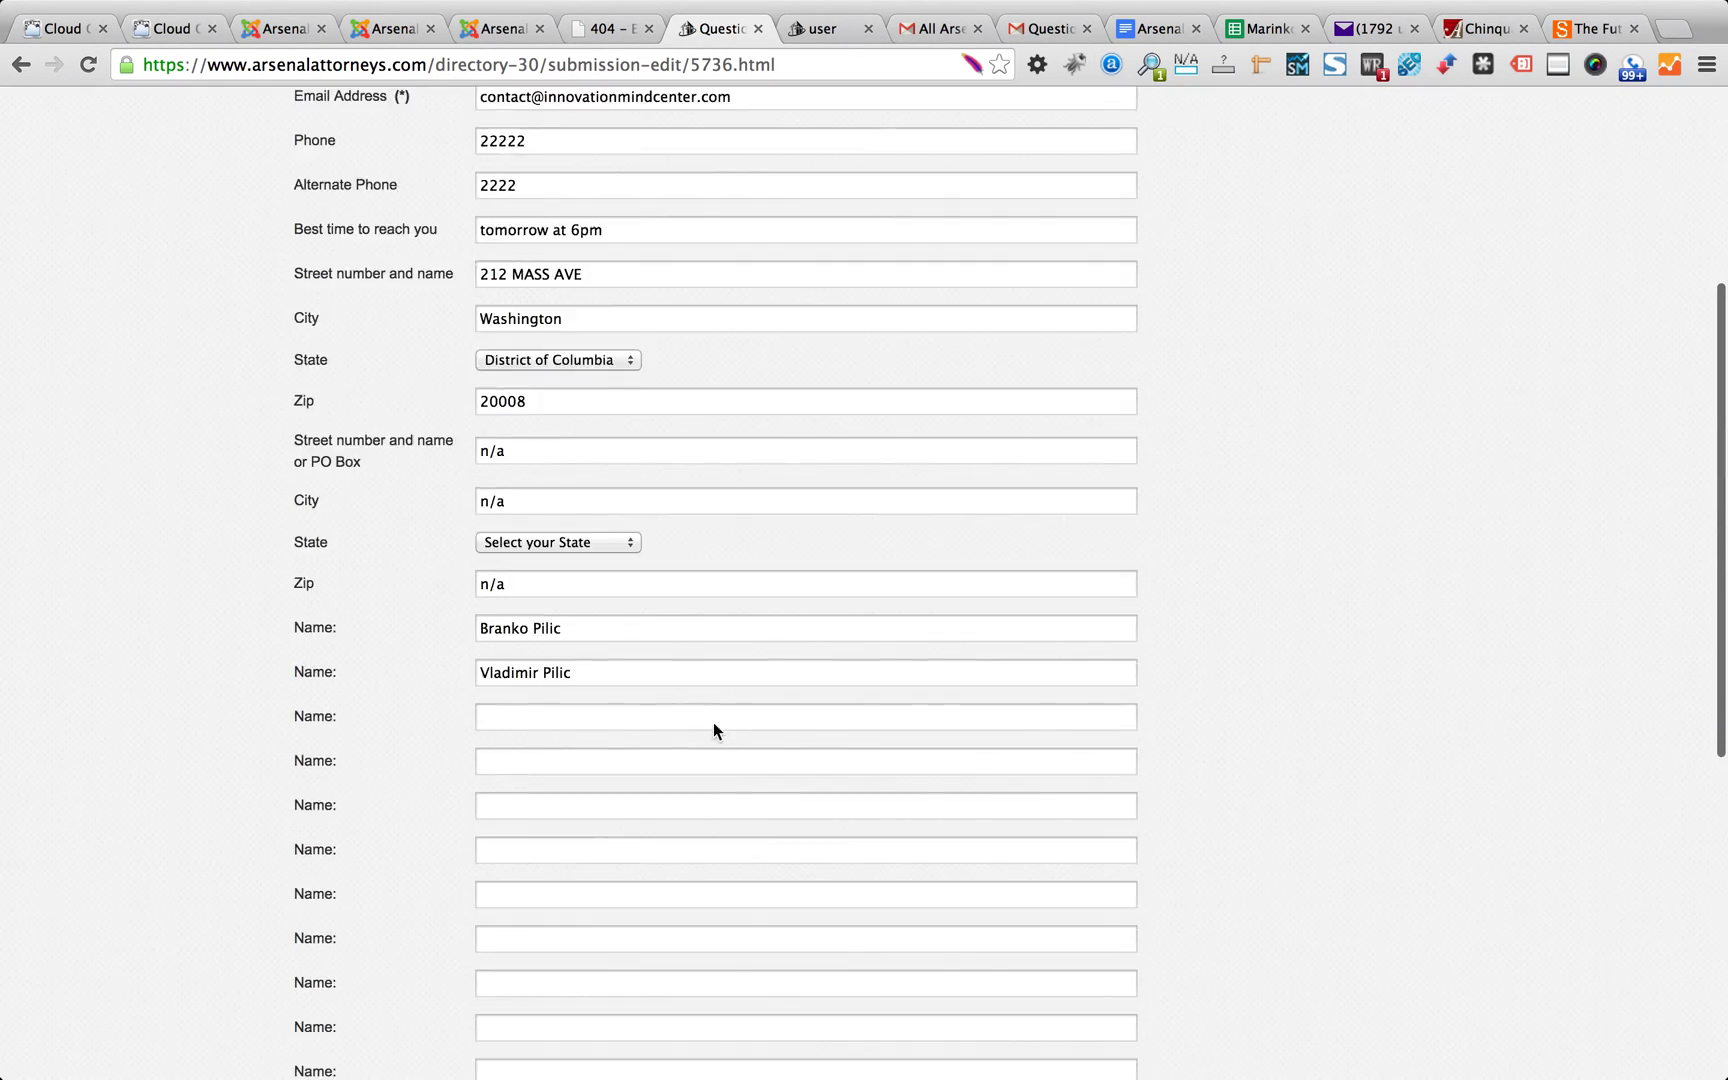
{"action": "scroll", "coordinate": [714, 723], "scroll_direction": "up", "scroll_amount": 5}
{"action": "left_click", "coordinate": [568, 132]}
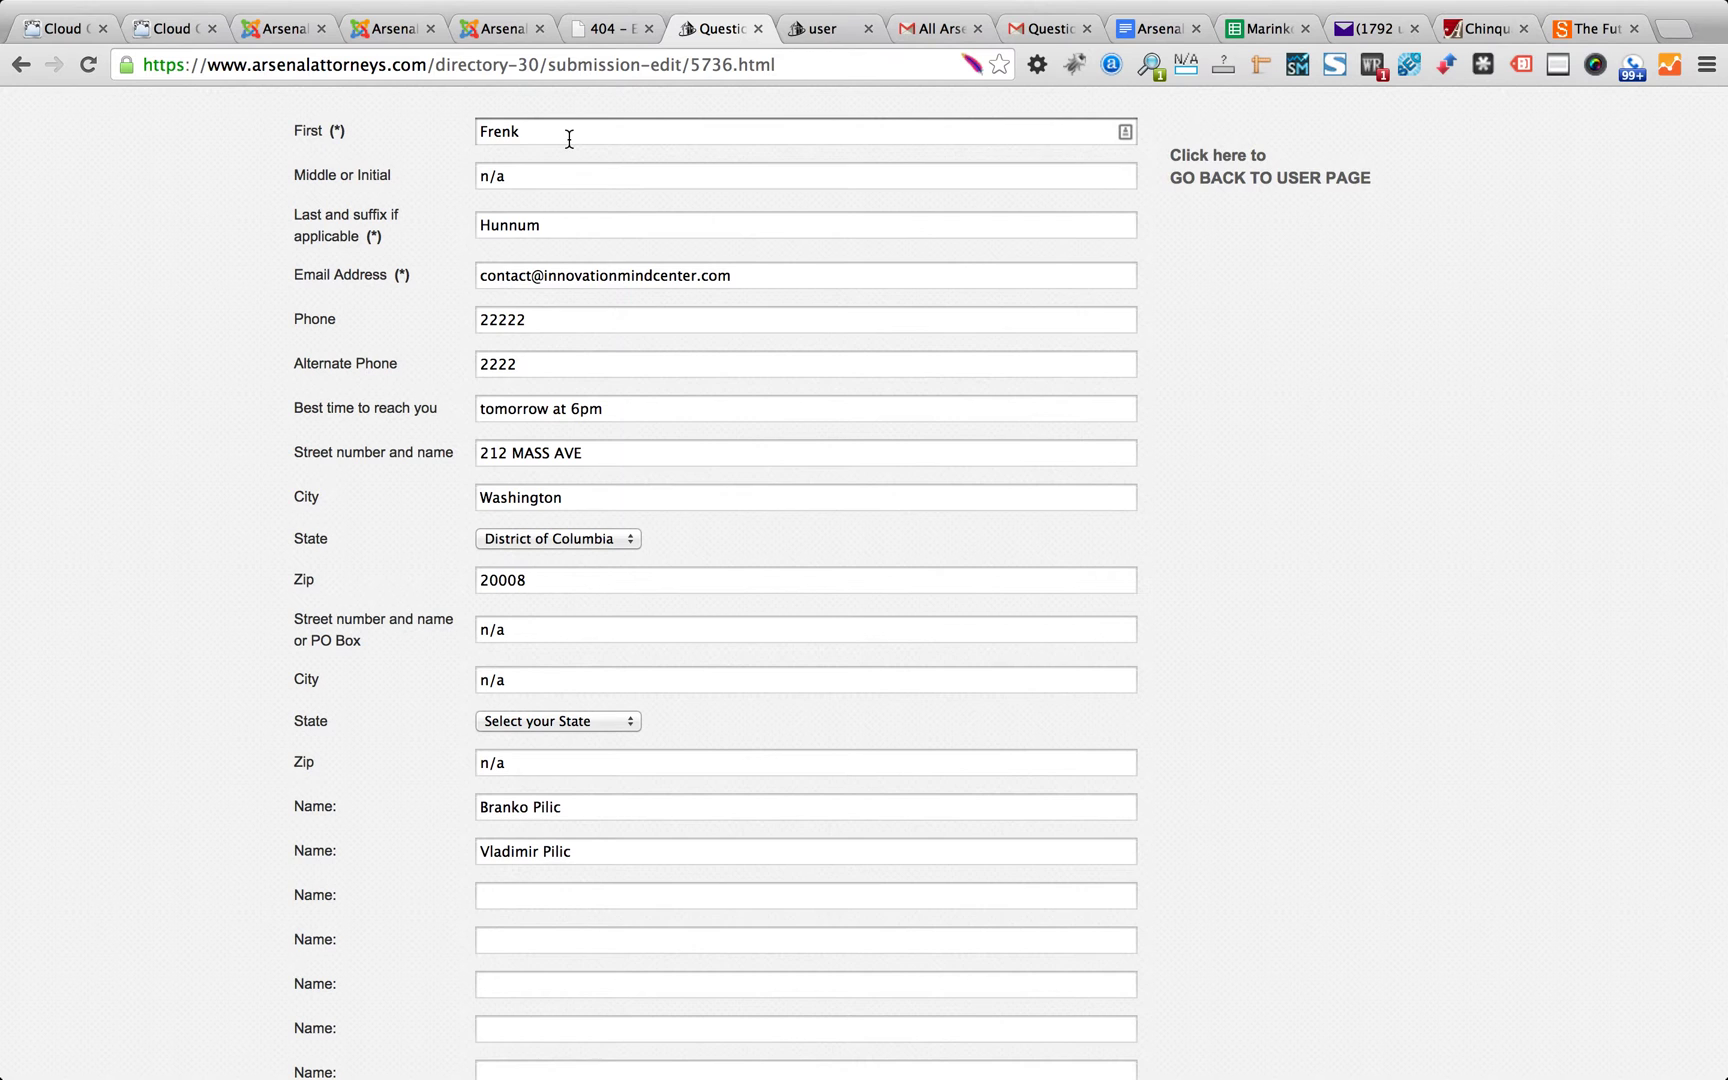
{"action": "type", "text": "- Branko"}
{"action": "scroll", "coordinate": [828, 540], "scroll_direction": "down", "scroll_amount": 10}
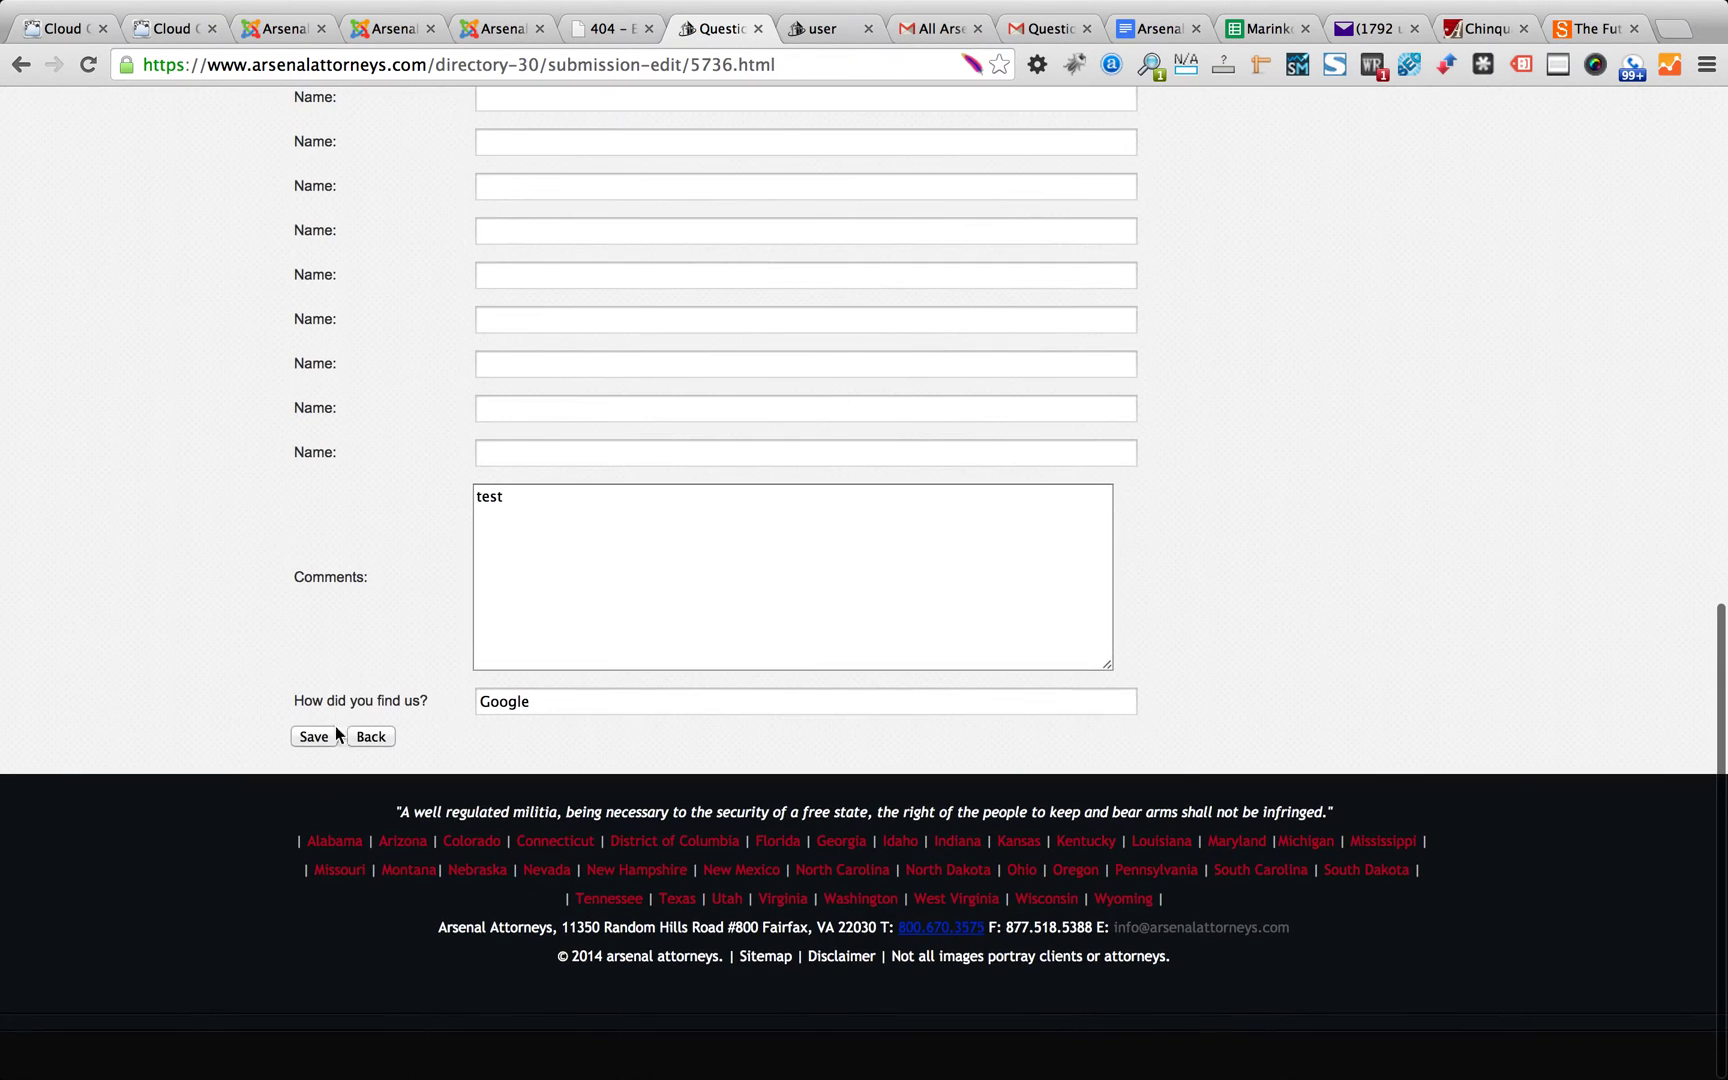
{"action": "left_click", "coordinate": [322, 738]}
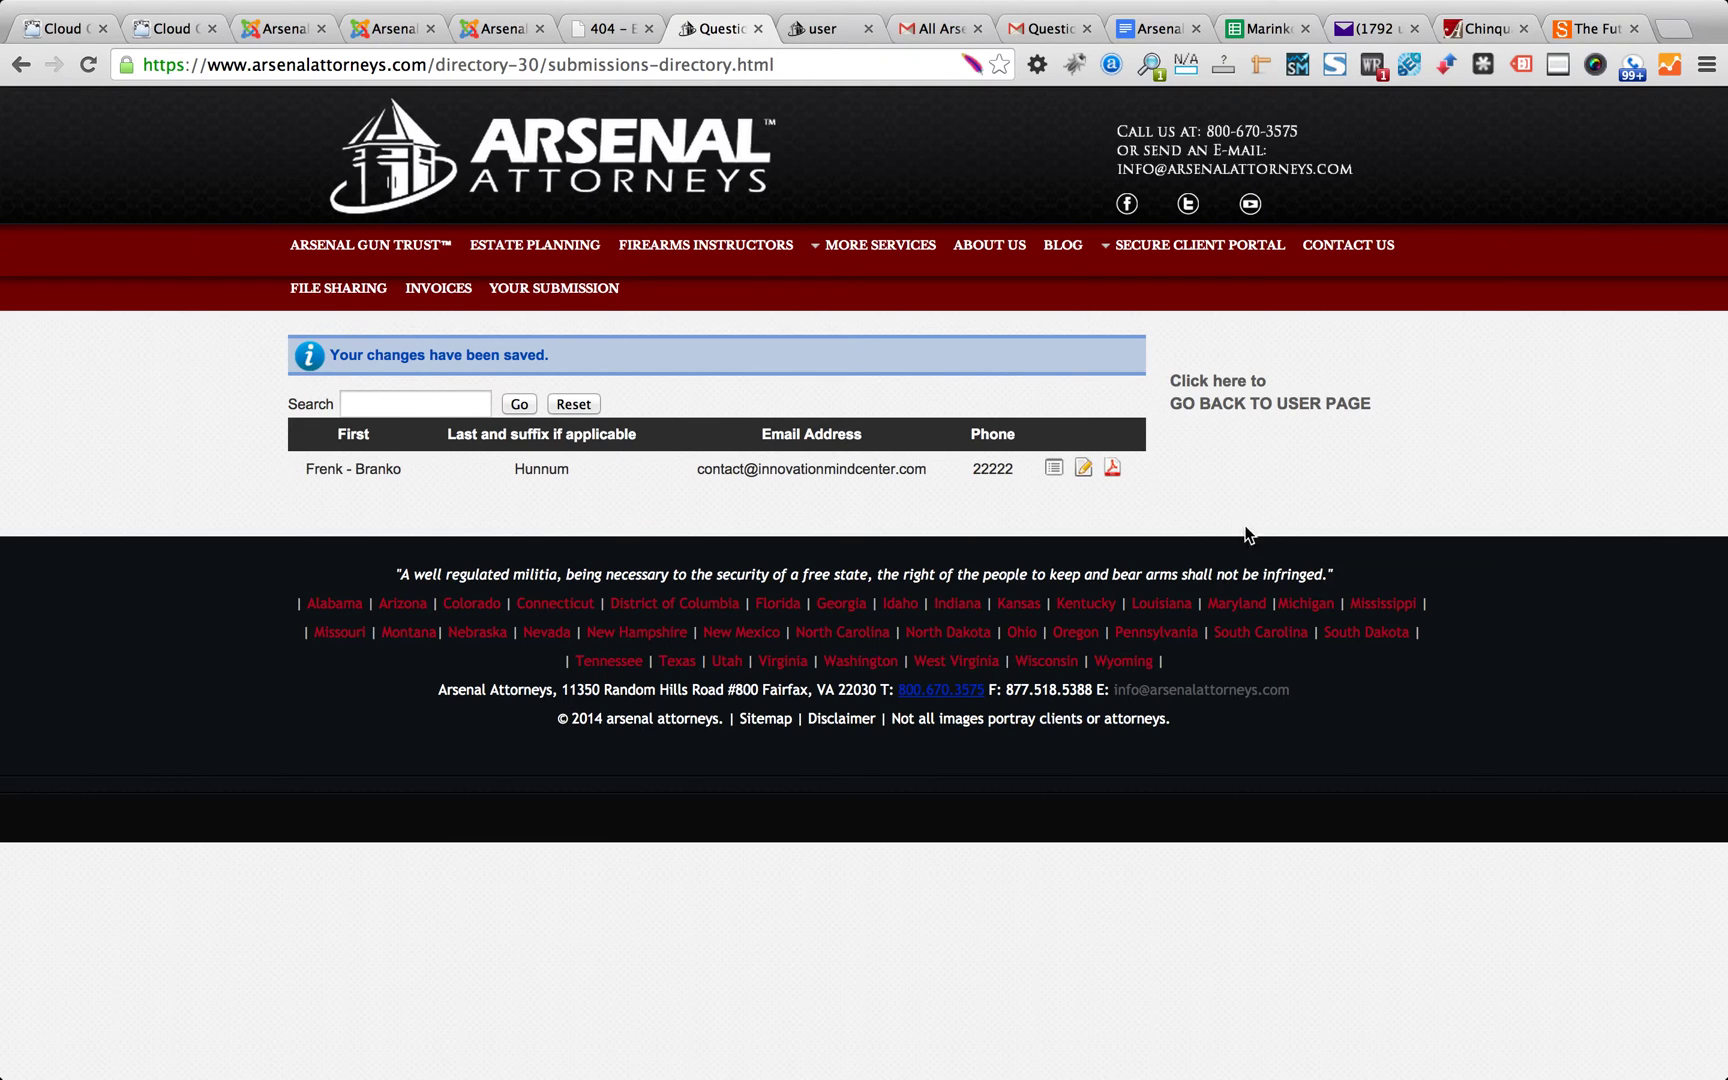
{"action": "left_click", "coordinate": [1260, 410]}
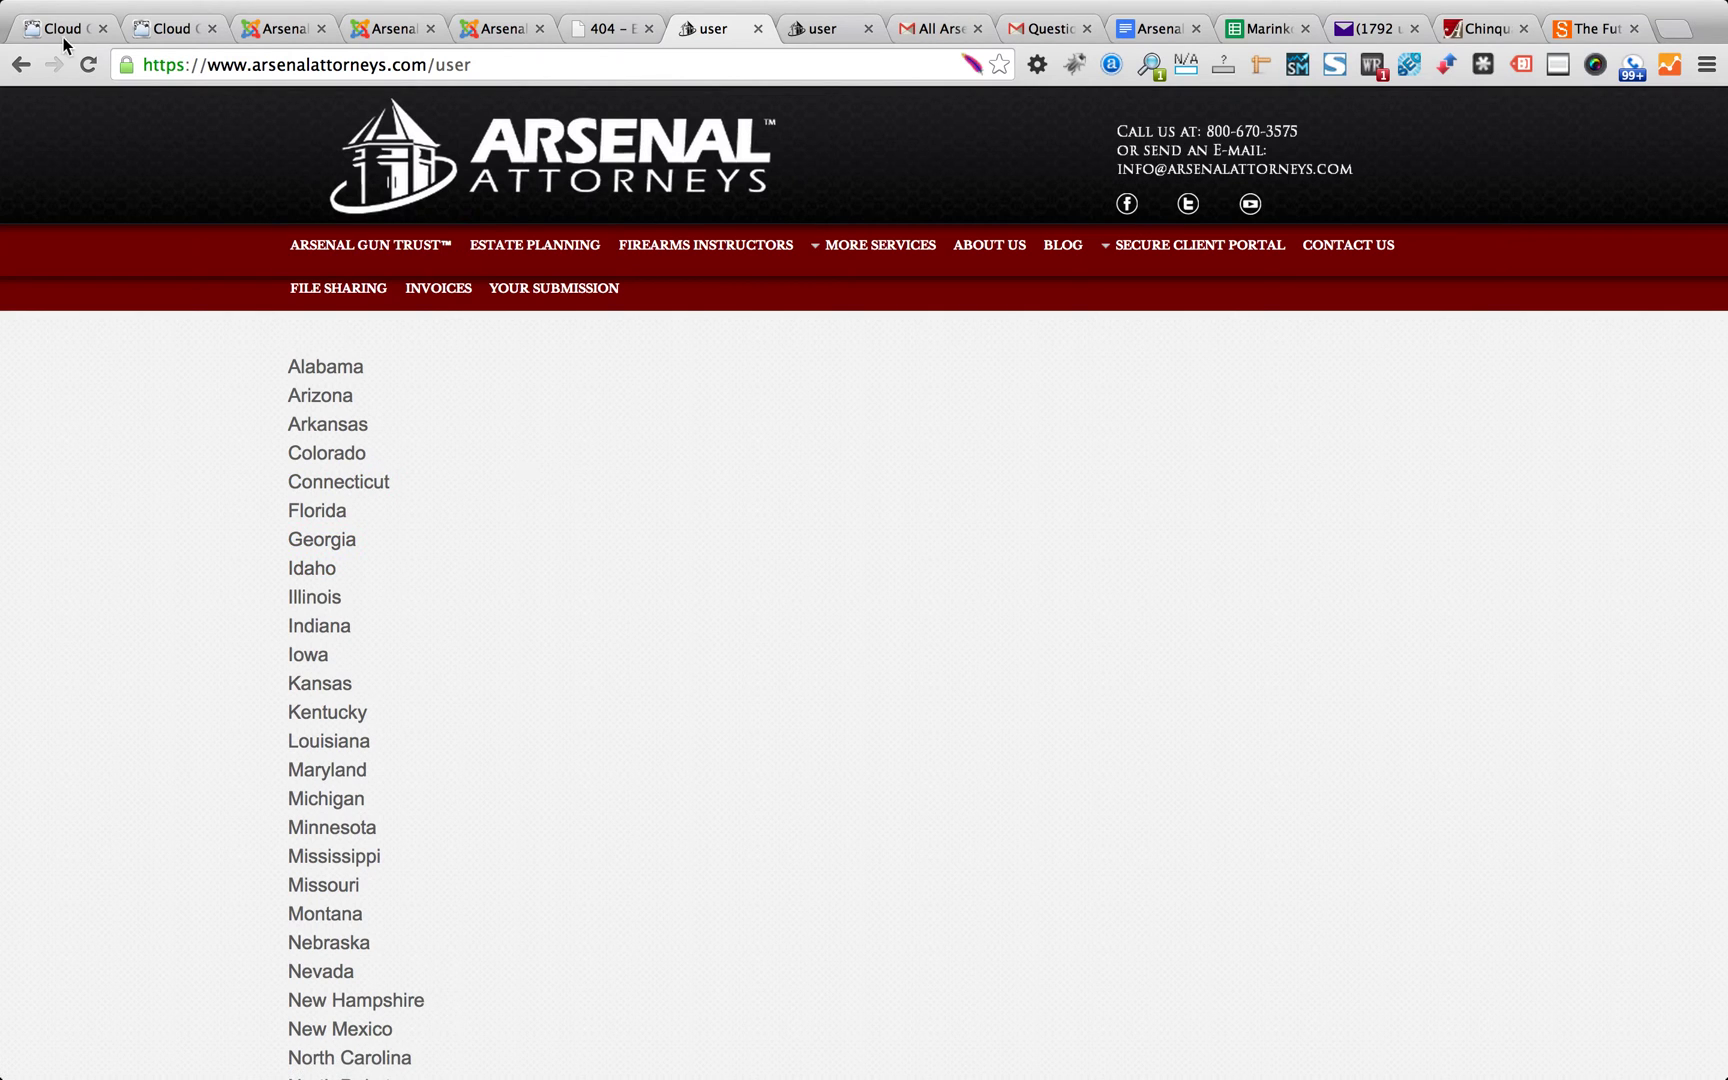
{"action": "left_click", "coordinate": [19, 65]}
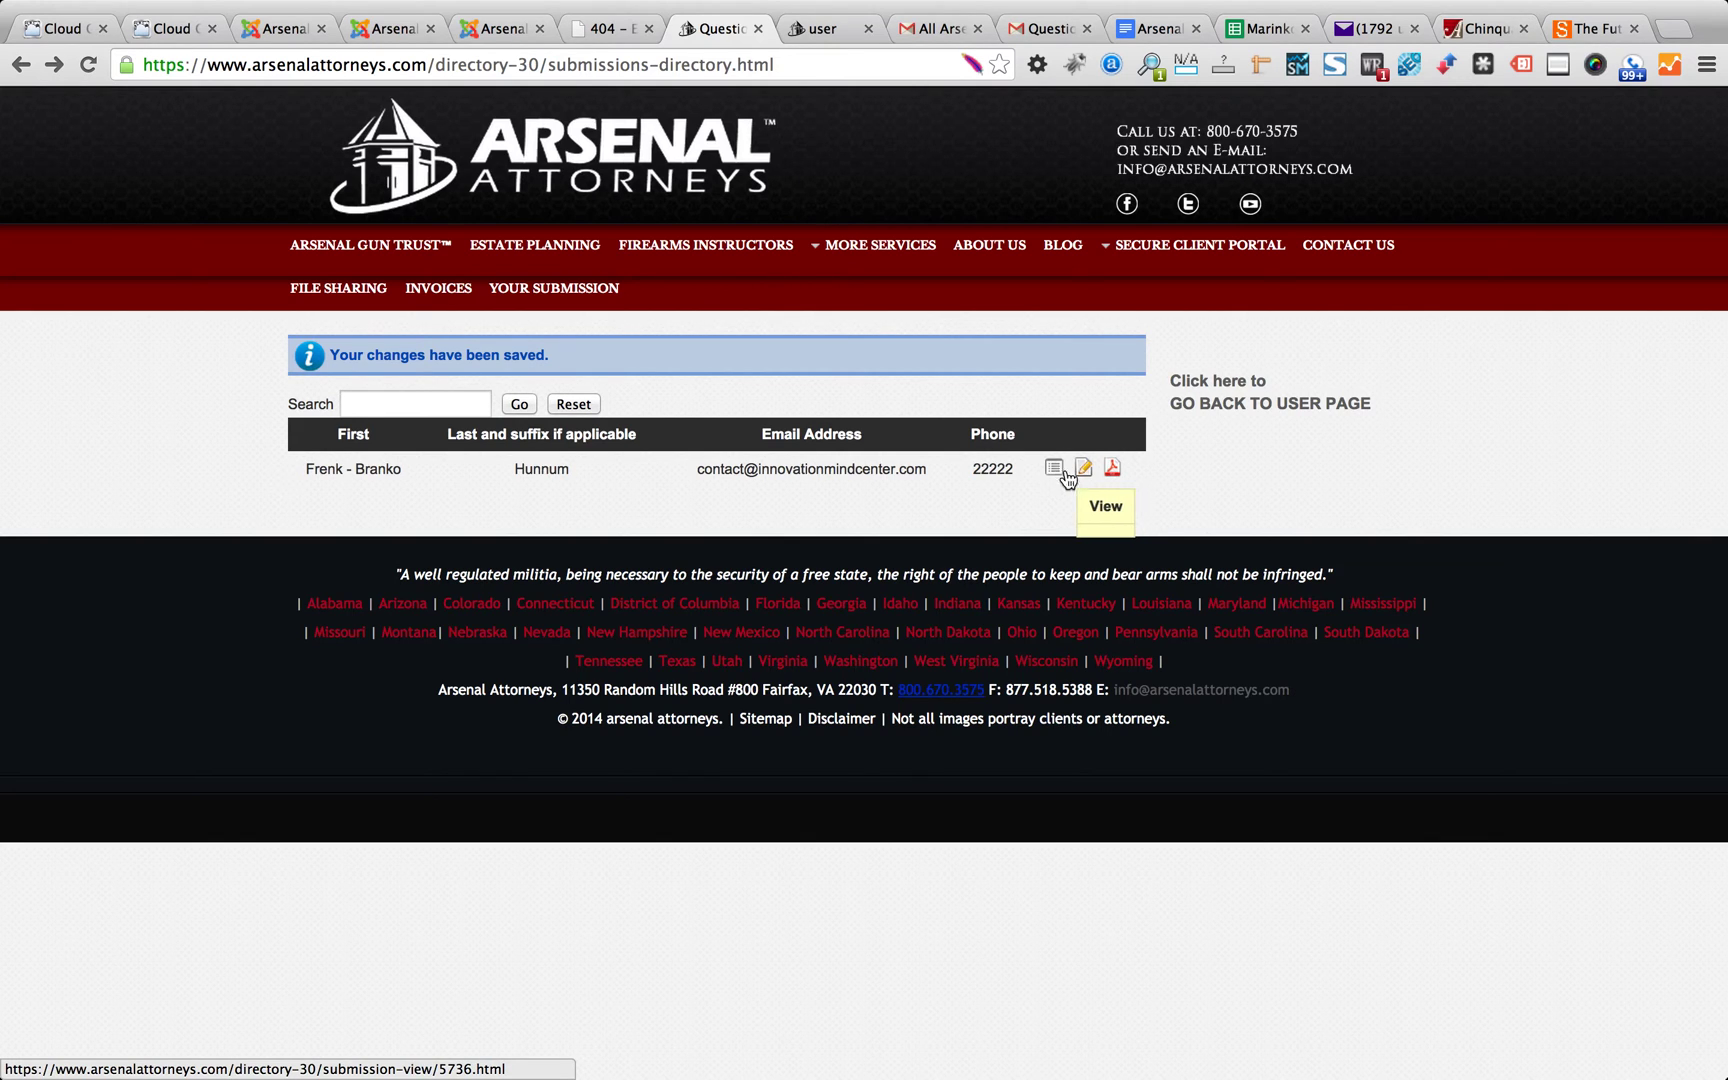
{"action": "left_click", "coordinate": [1110, 470]}
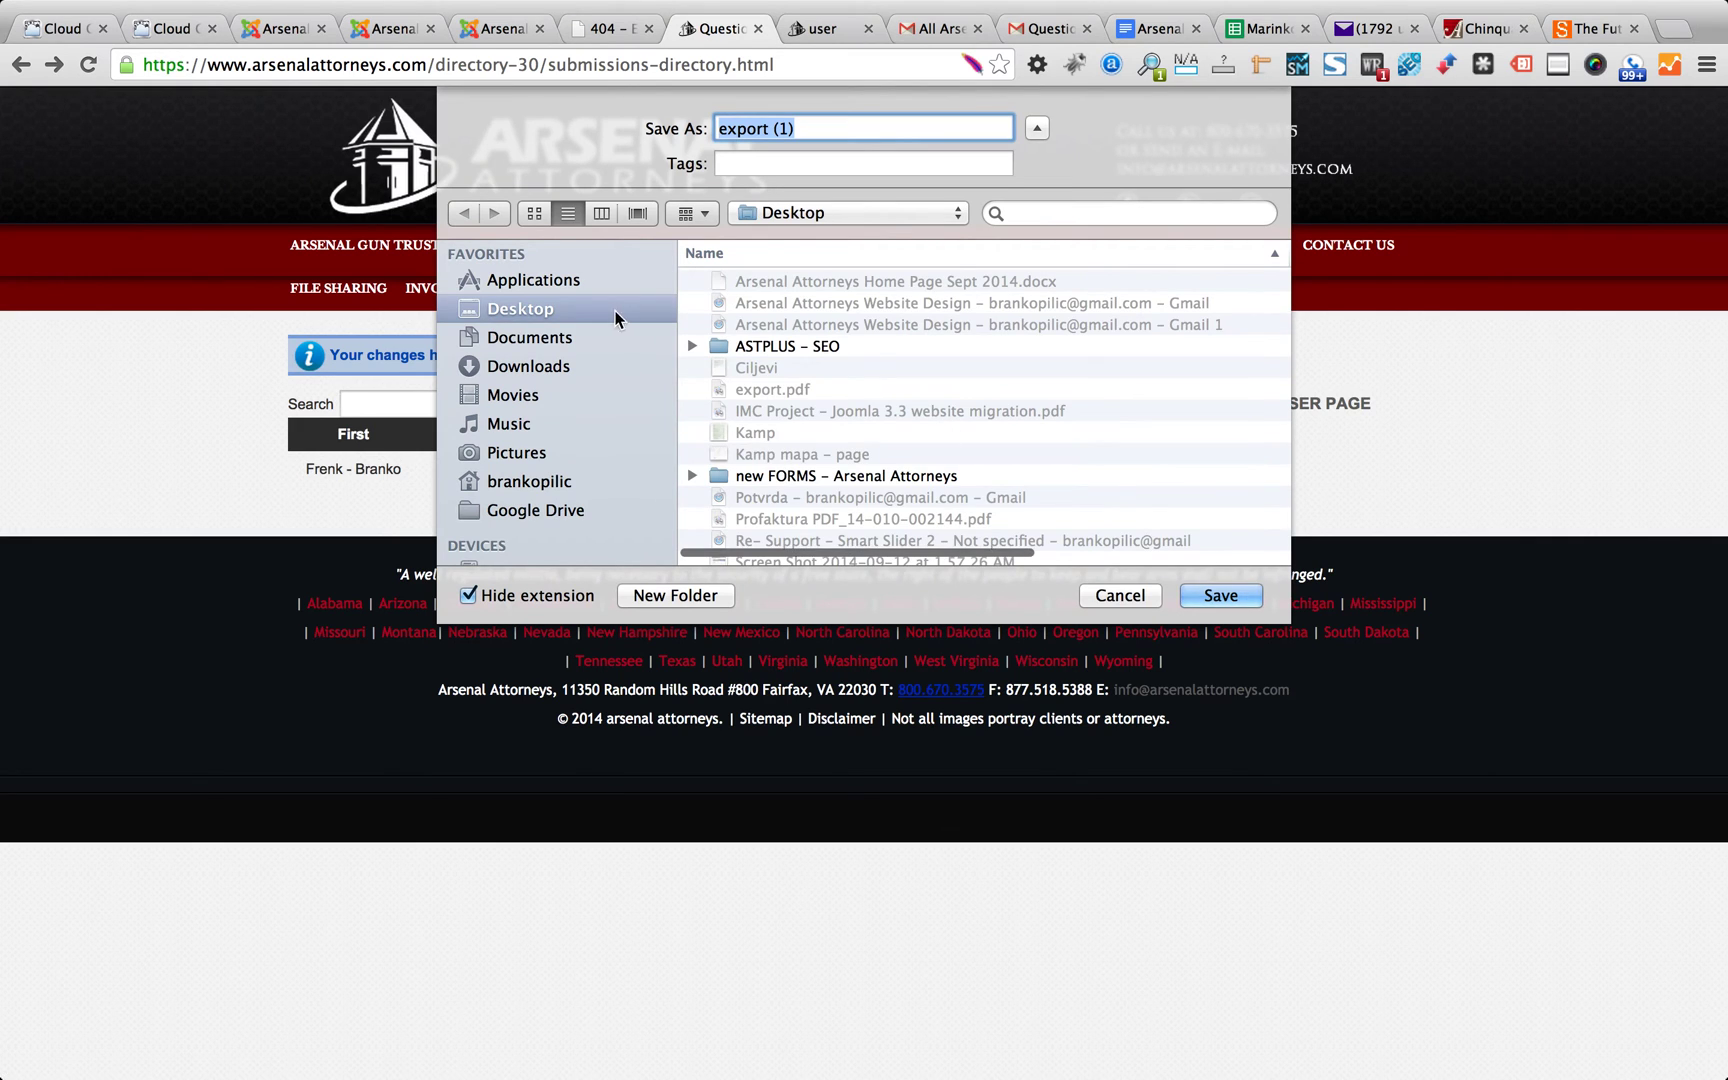
{"action": "left_click", "coordinate": [1245, 595]}
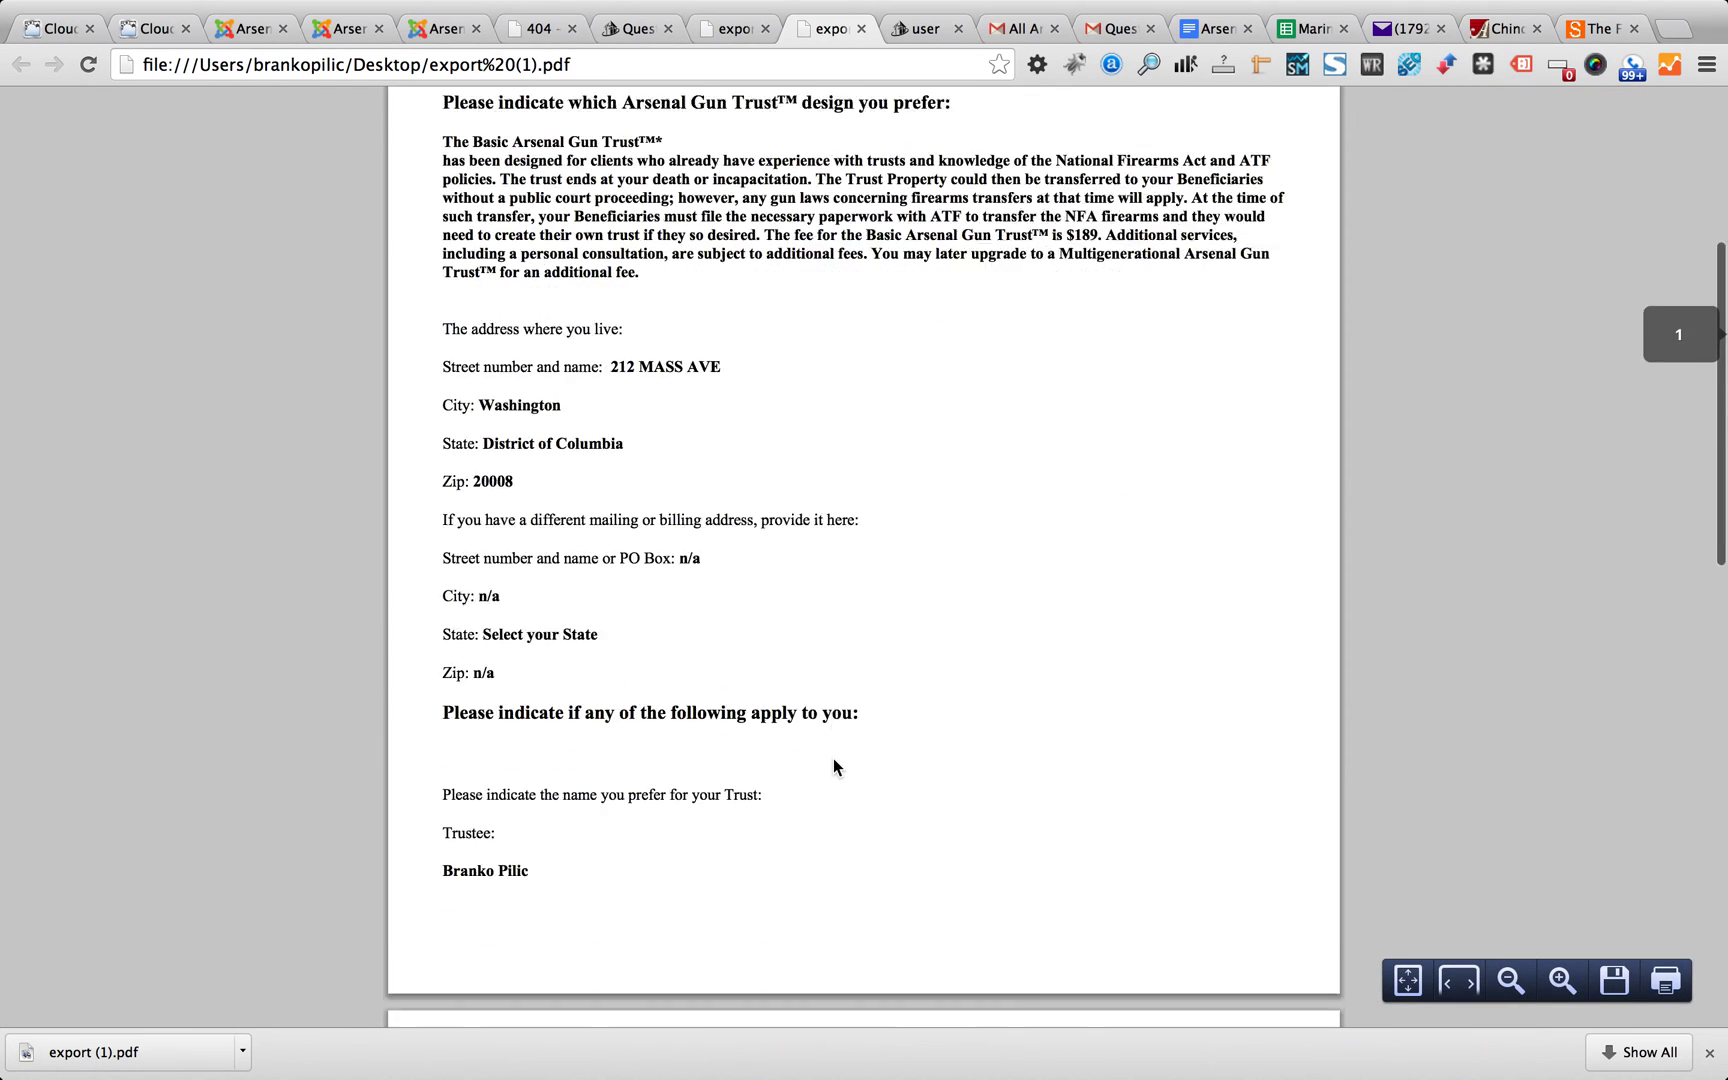
{"action": "scroll", "coordinate": [833, 765], "scroll_direction": "down", "scroll_amount": 5}
{"action": "scroll", "coordinate": [833, 766], "scroll_direction": "down", "scroll_amount": 5}
{"action": "scroll", "coordinate": [833, 765], "scroll_direction": "down", "scroll_amount": 3}
{"action": "scroll", "coordinate": [833, 766], "scroll_direction": "down", "scroll_amount": 3}
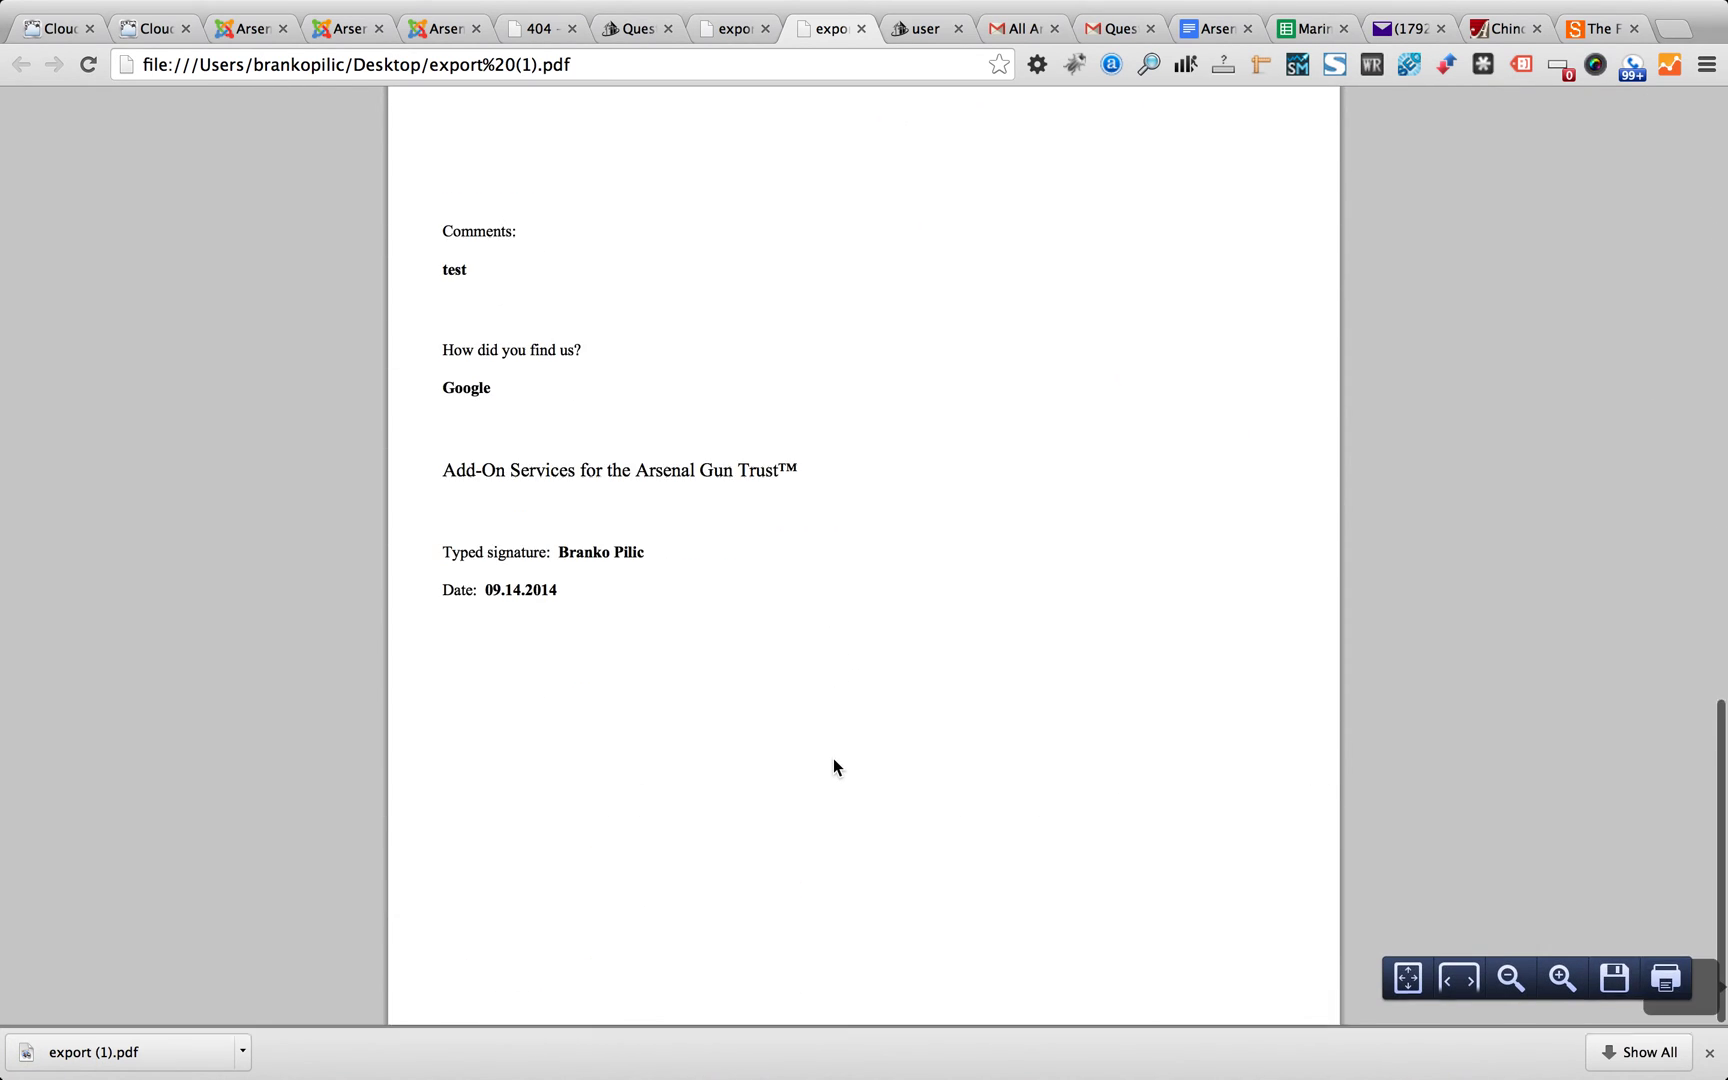
{"action": "scroll", "coordinate": [833, 766], "scroll_direction": "up", "scroll_amount": 10}
{"action": "scroll", "coordinate": [833, 766], "scroll_direction": "up", "scroll_amount": 3}
{"action": "scroll", "coordinate": [833, 766], "scroll_direction": "down", "scroll_amount": 8}
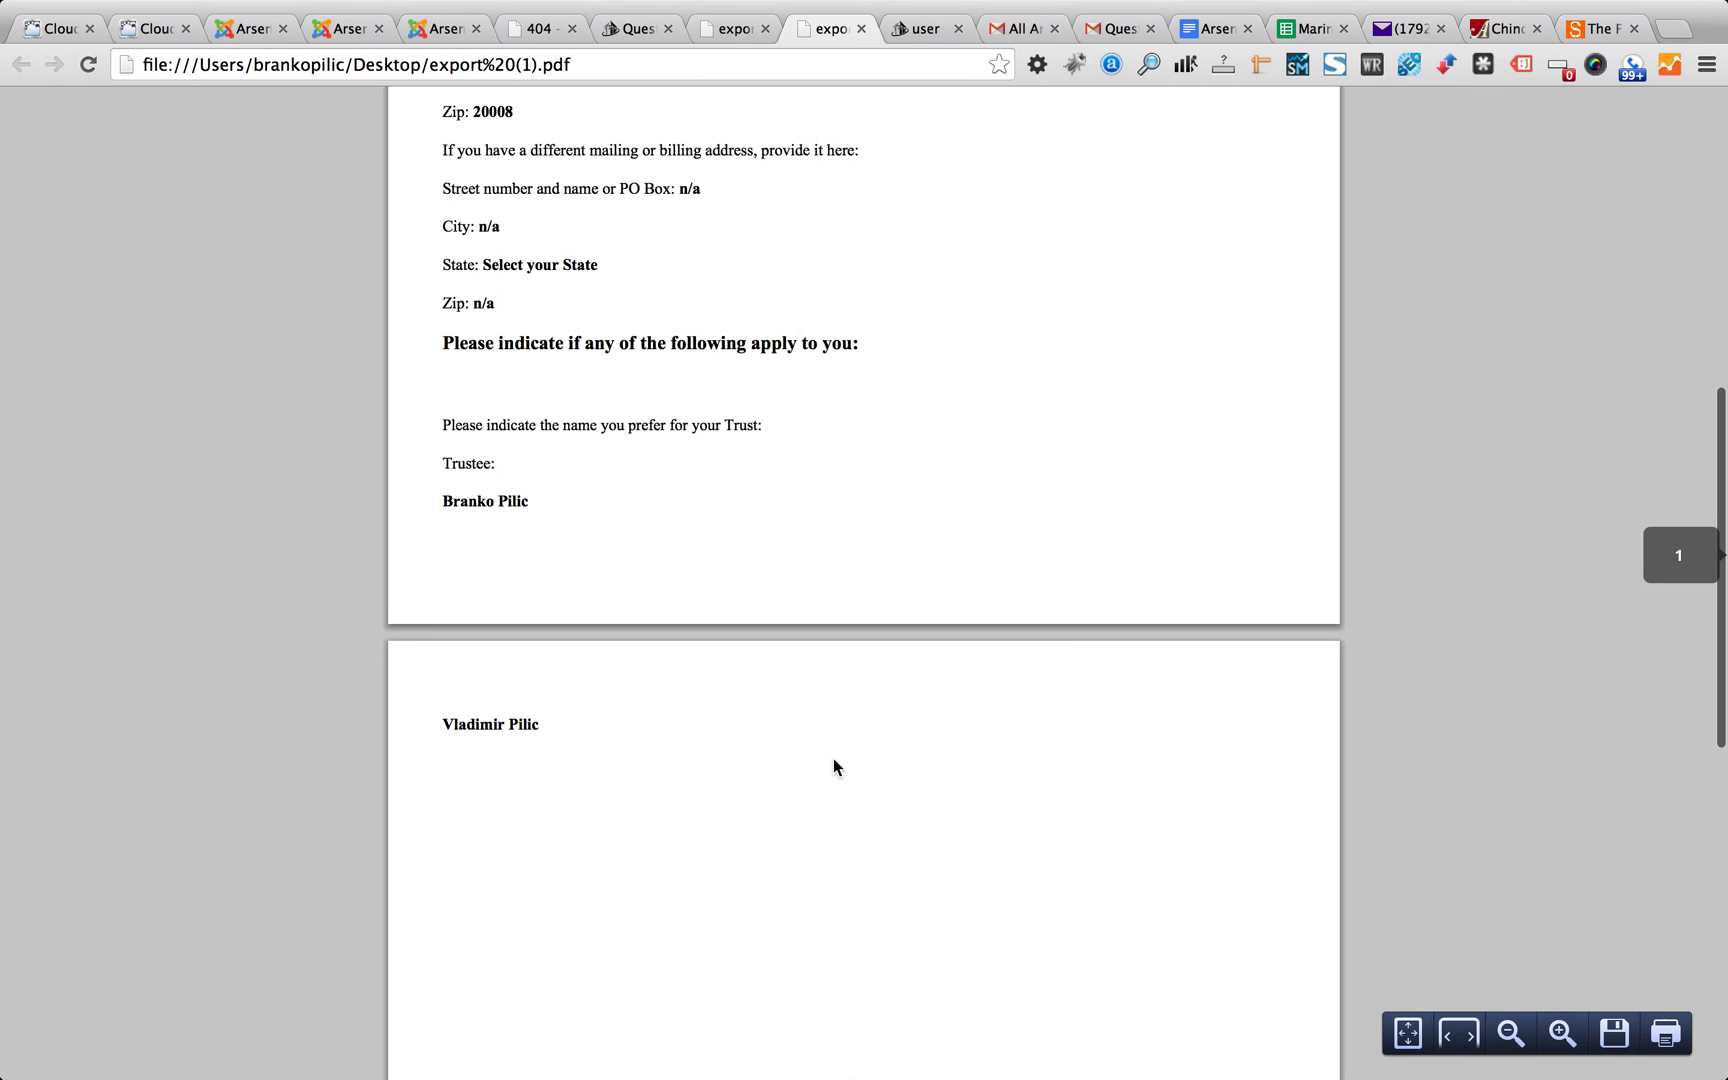
{"action": "scroll", "coordinate": [810, 756], "scroll_direction": "down", "scroll_amount": 2}
{"action": "scroll", "coordinate": [810, 810], "scroll_direction": "down", "scroll_amount": 4}
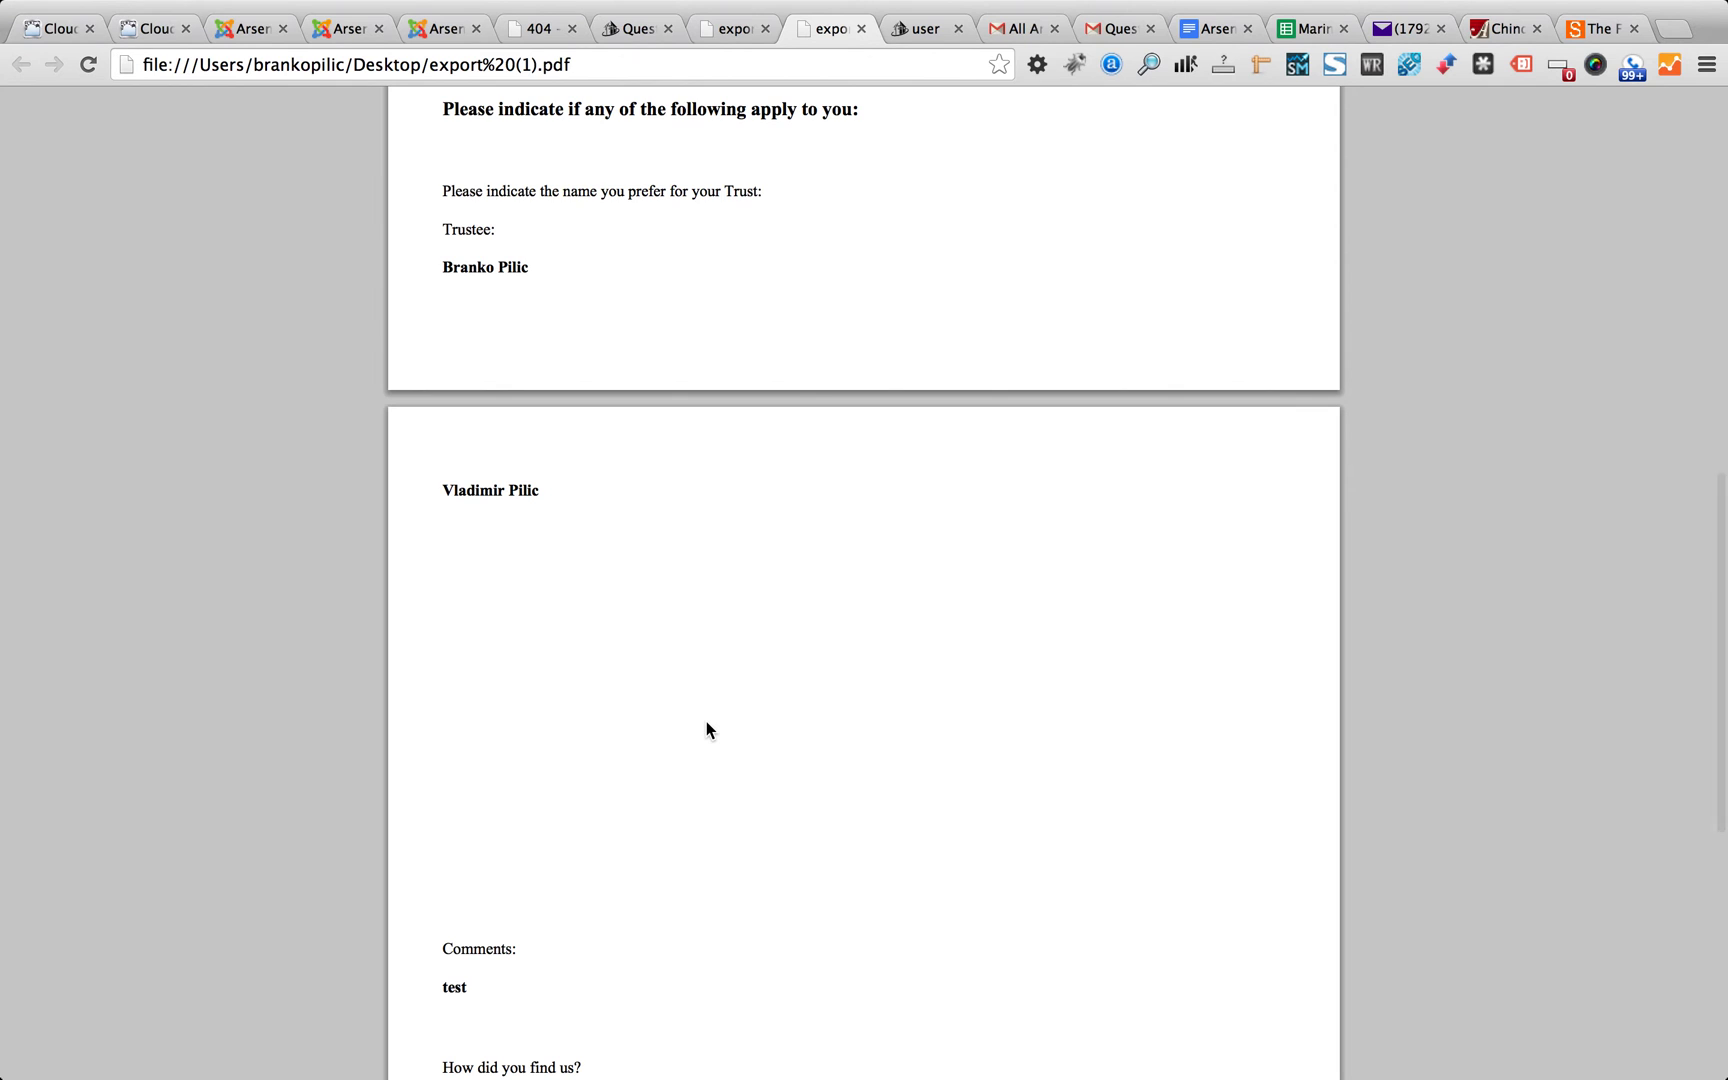
{"action": "scroll", "coordinate": [706, 729], "scroll_direction": "up", "scroll_amount": 5}
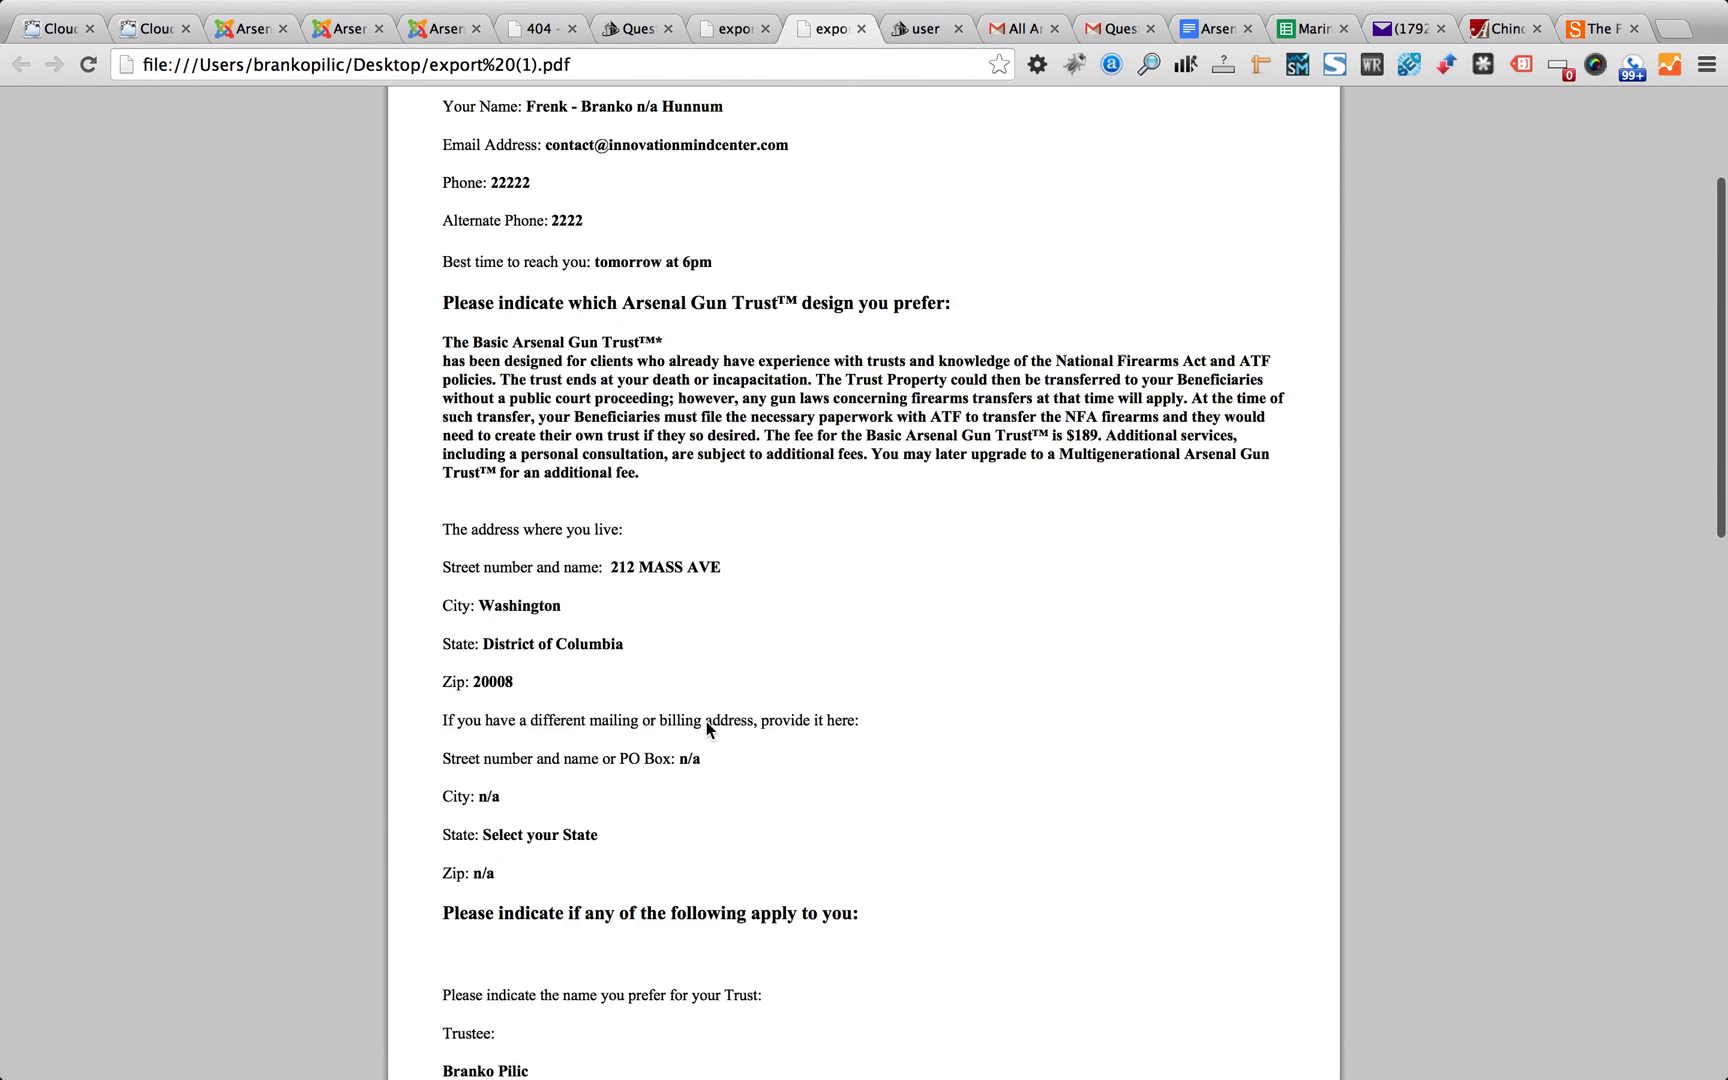
{"action": "scroll", "coordinate": [706, 730], "scroll_direction": "up", "scroll_amount": 5}
{"action": "left_click", "coordinate": [622, 32]}
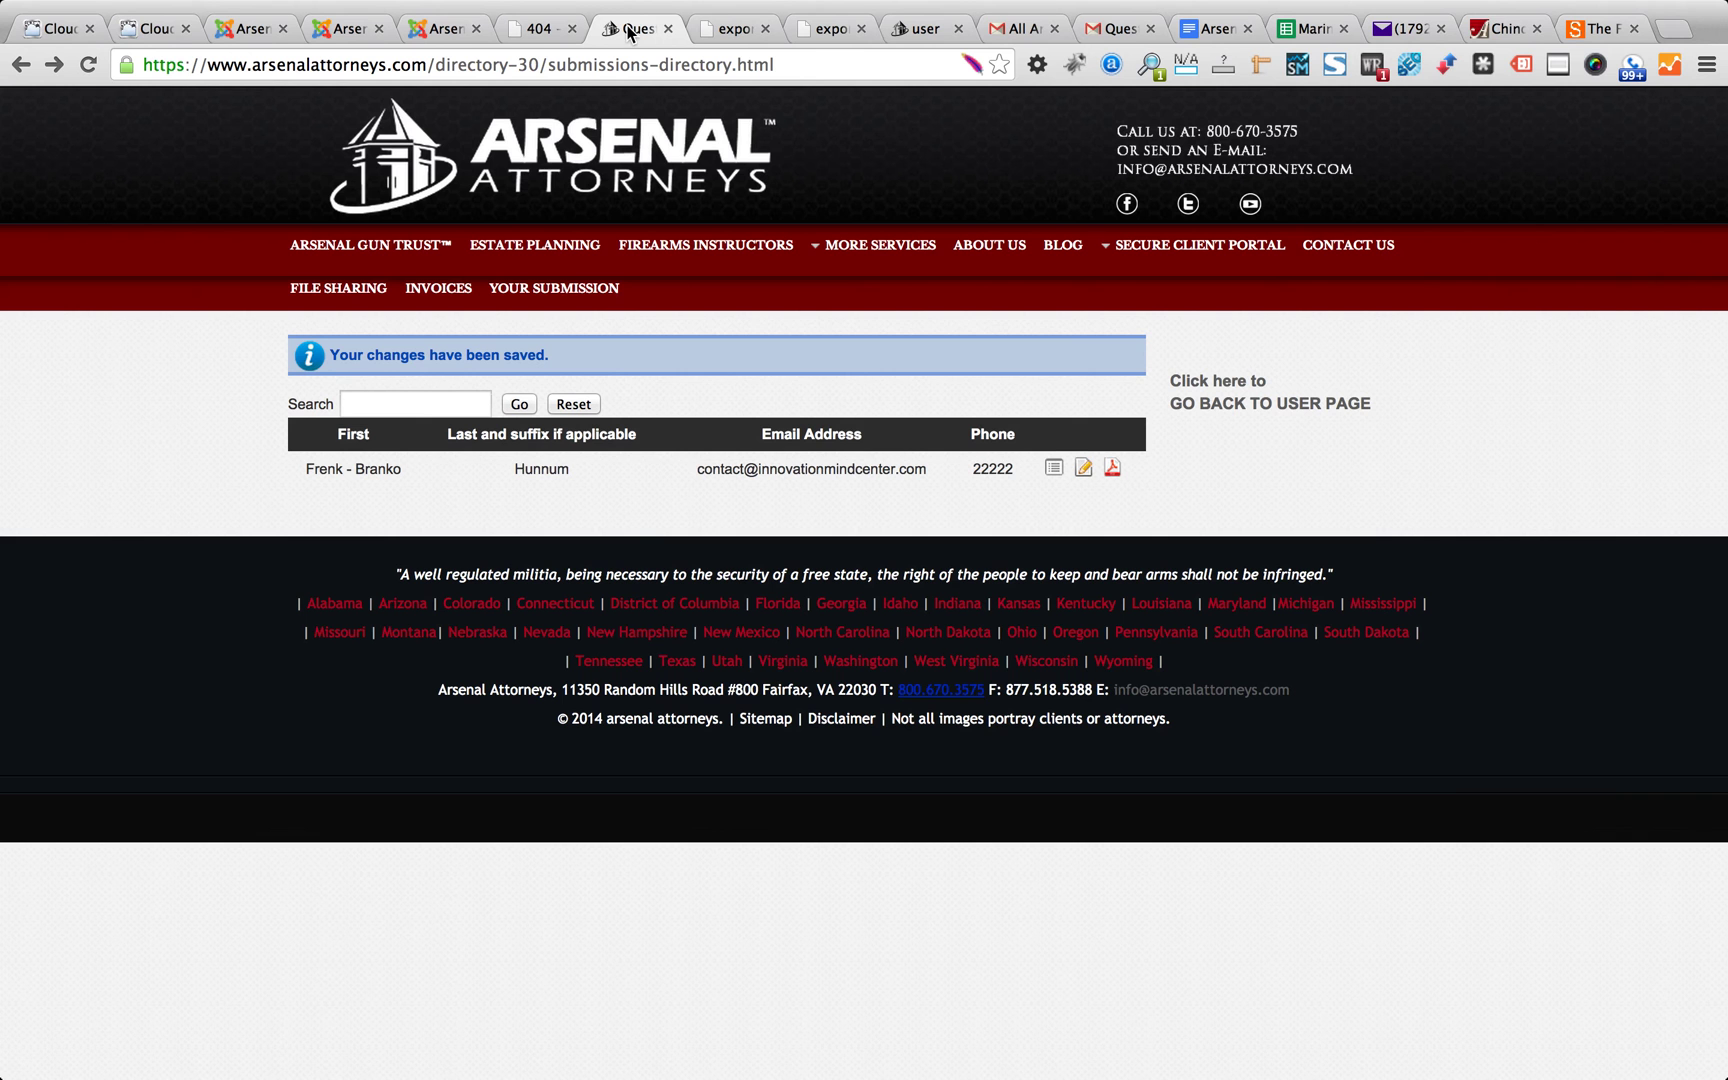